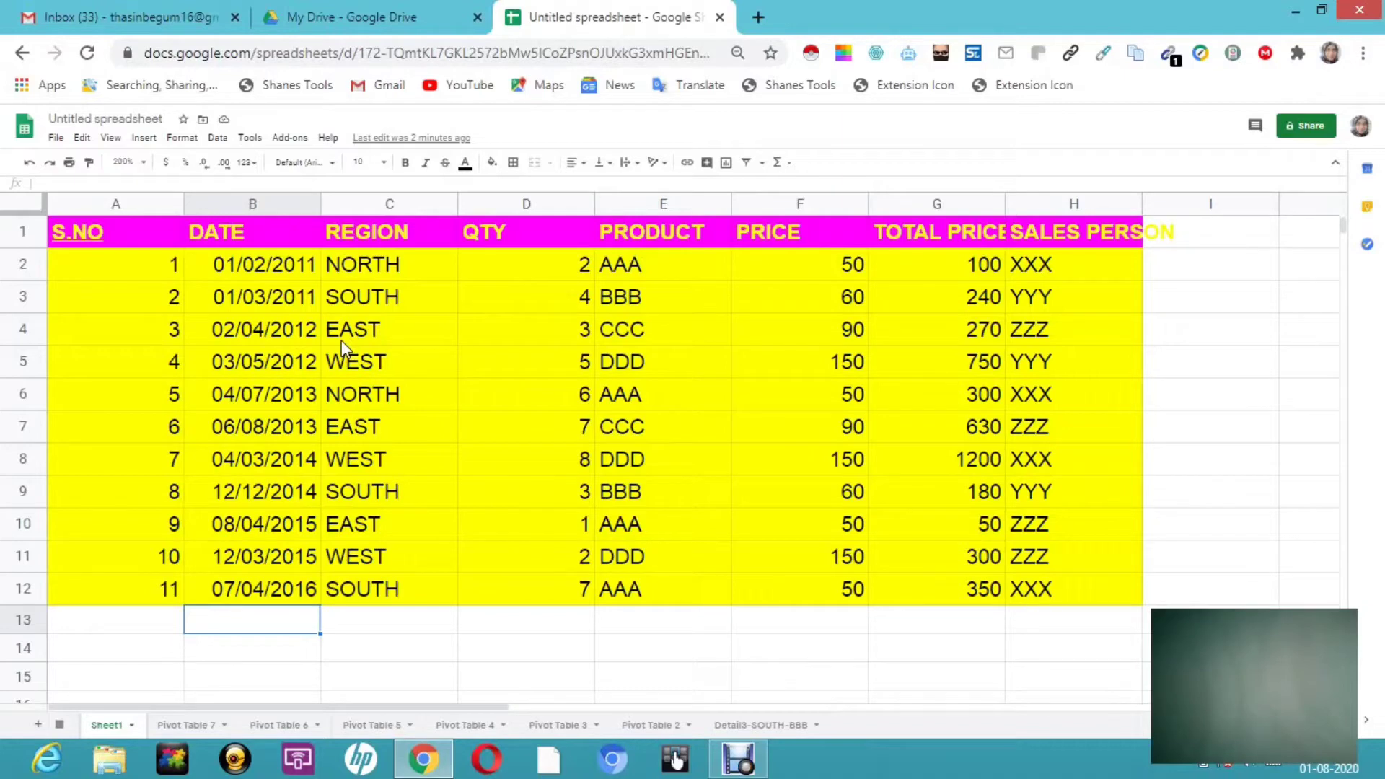
- Create a pivot table on a new sheet from the sales data in Sheet1!A1:H12
mouse_move(157, 250)
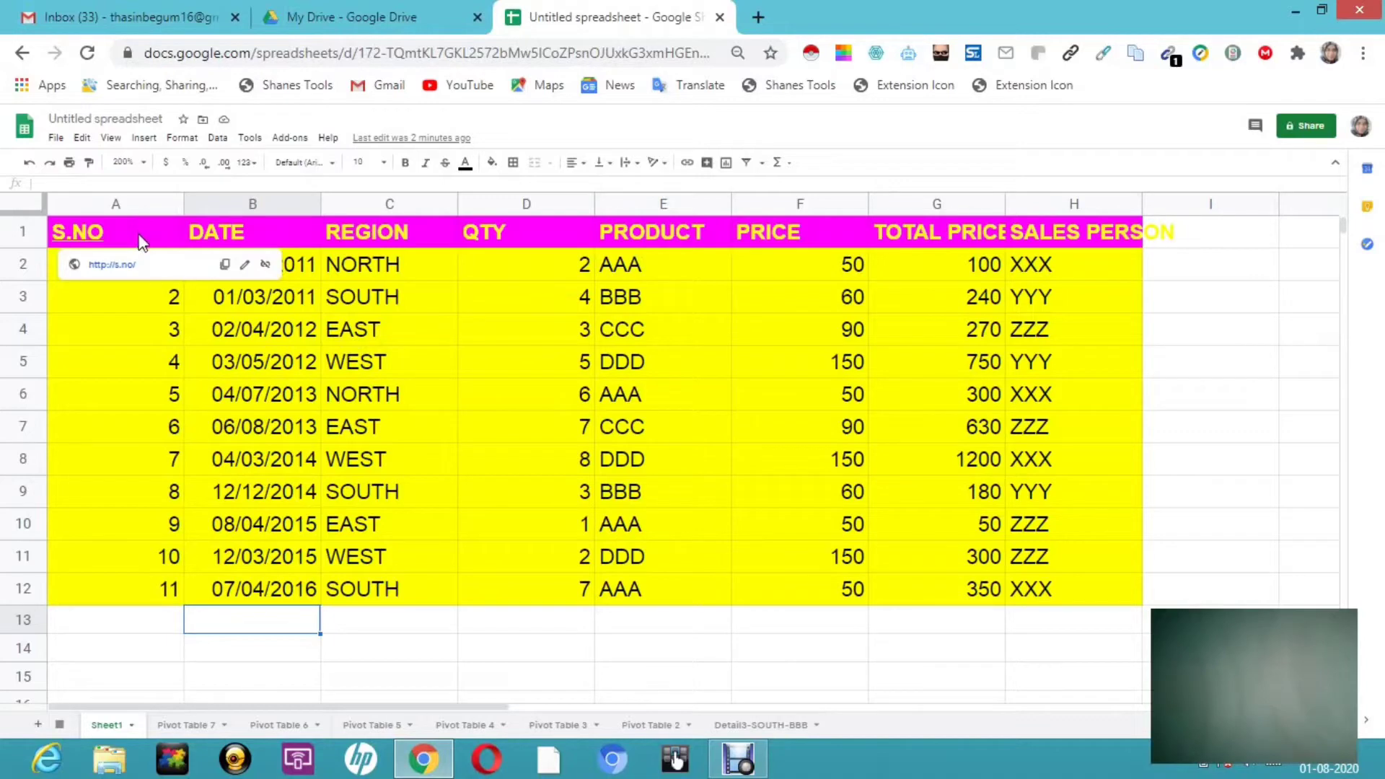
drag(141, 238, 1093, 594)
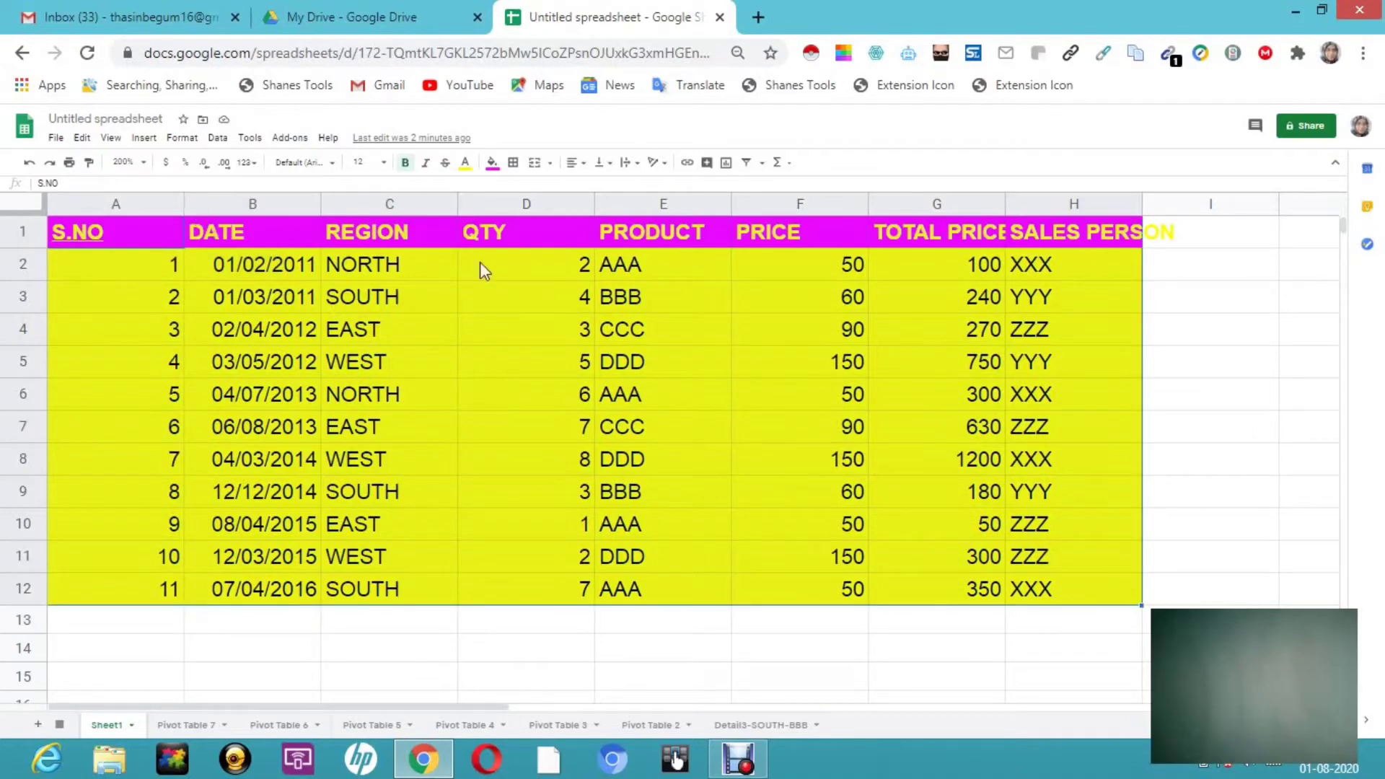
click(218, 144)
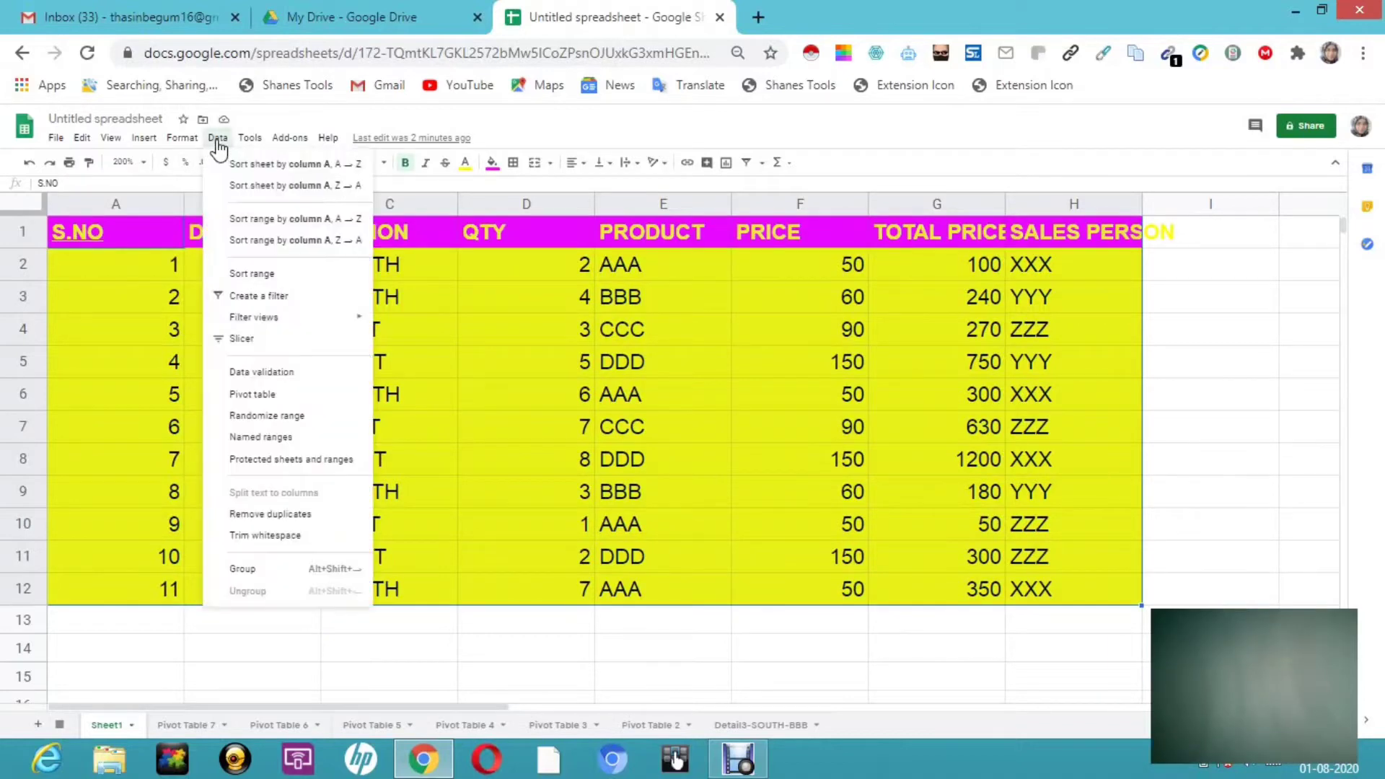
click(257, 396)
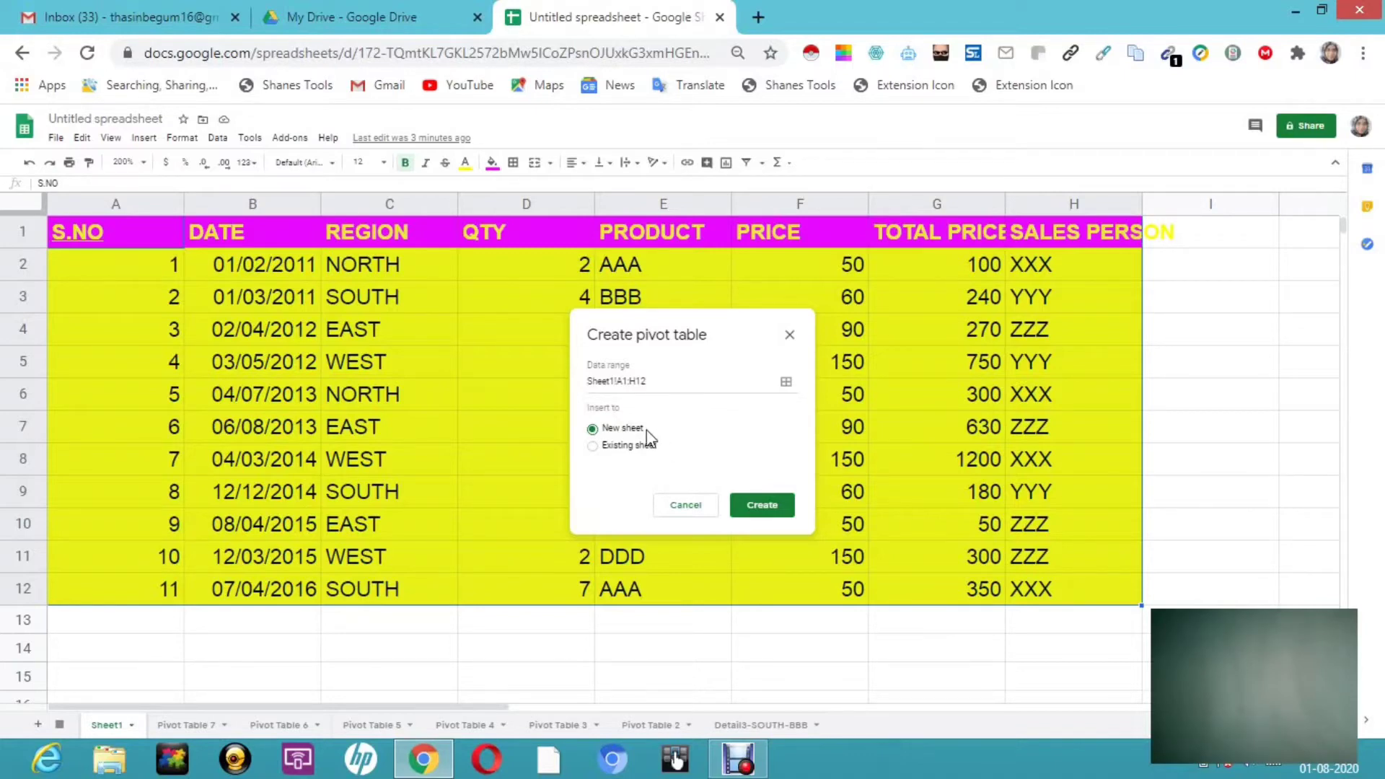
click(769, 506)
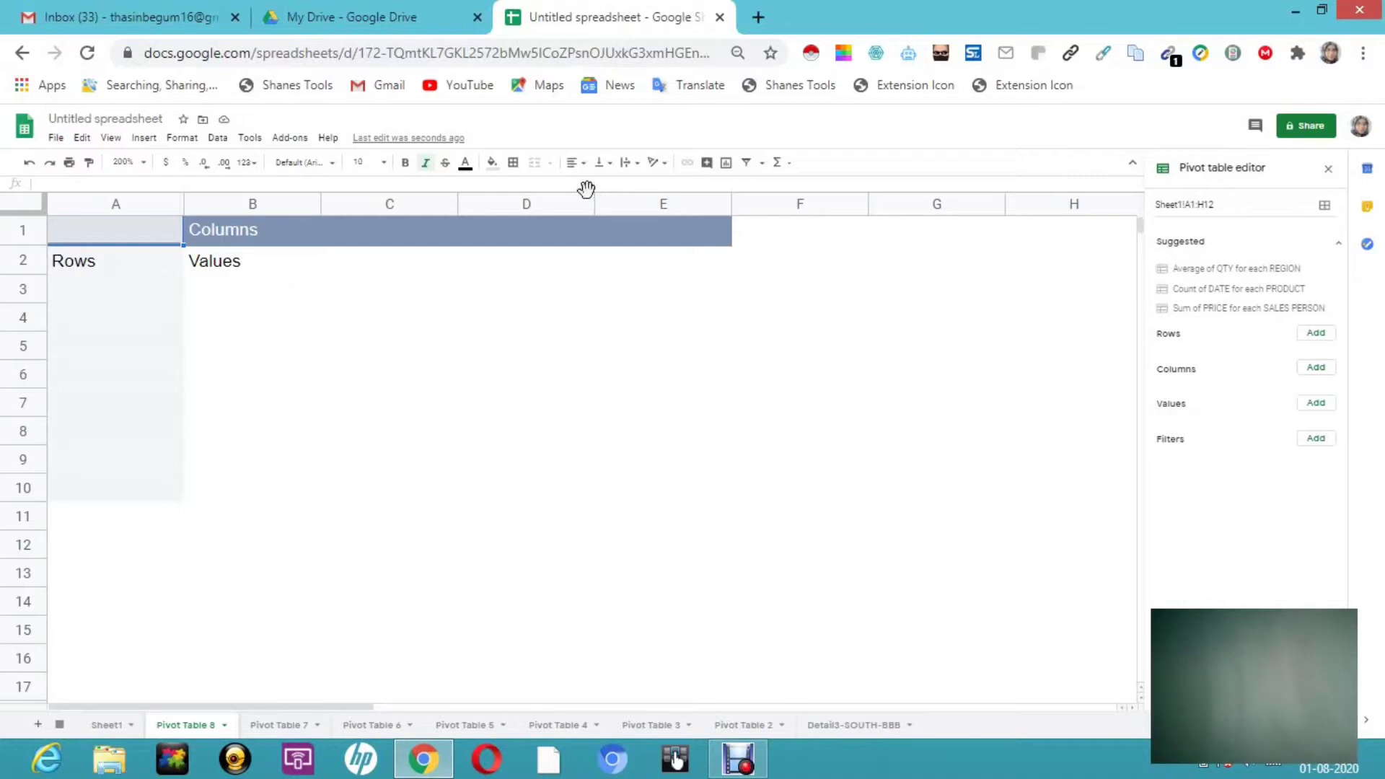
- Build the pivot table with SALES PERSON as rows, PRODUCT as columns and TOTAL PRICE as values
click(1320, 335)
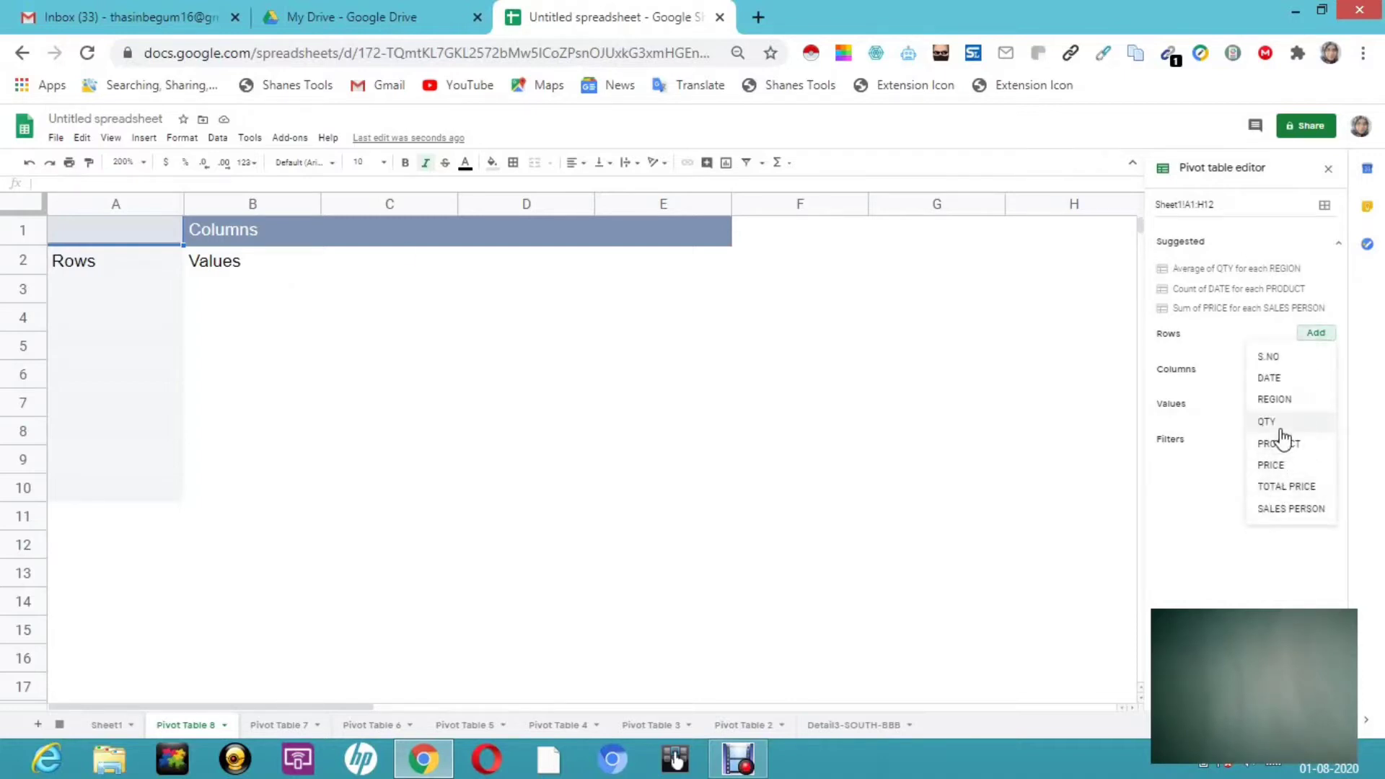
click(1291, 509)
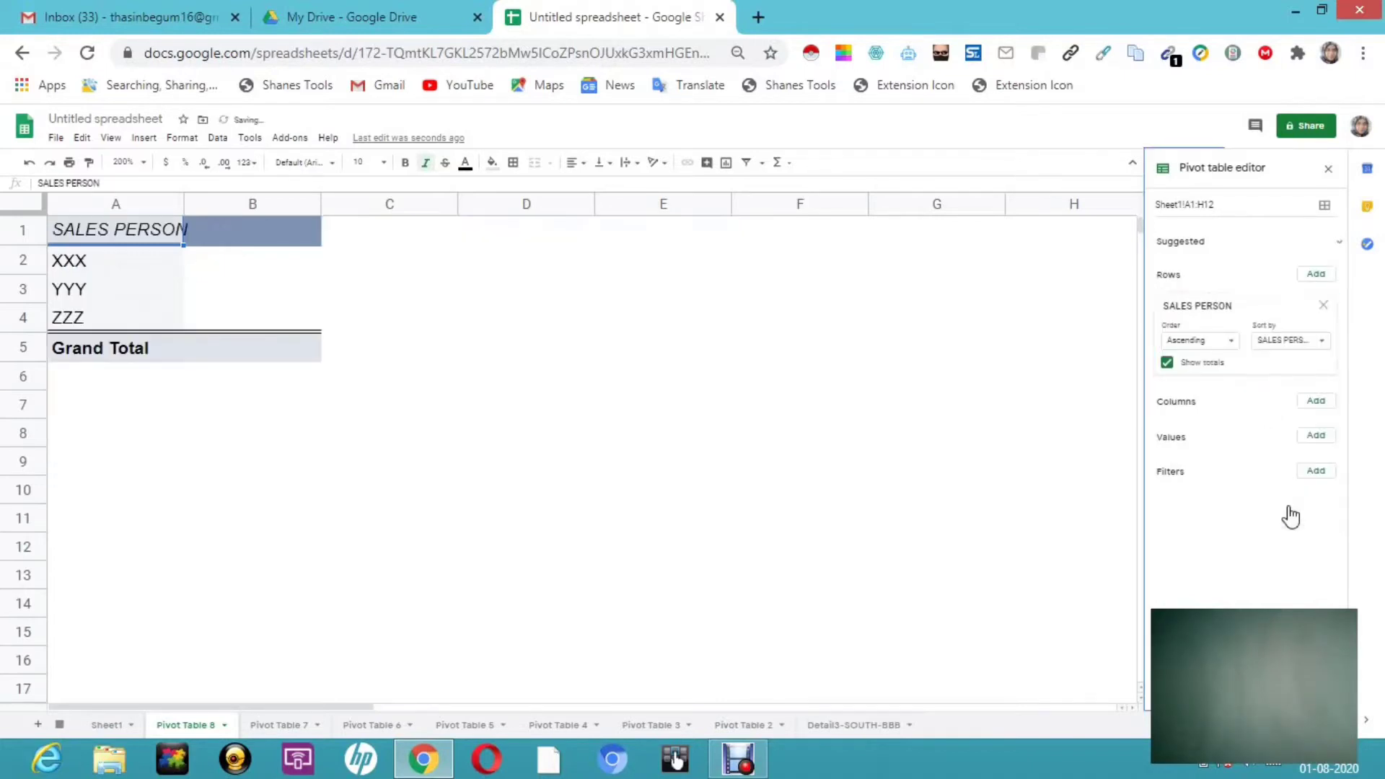
click(1320, 405)
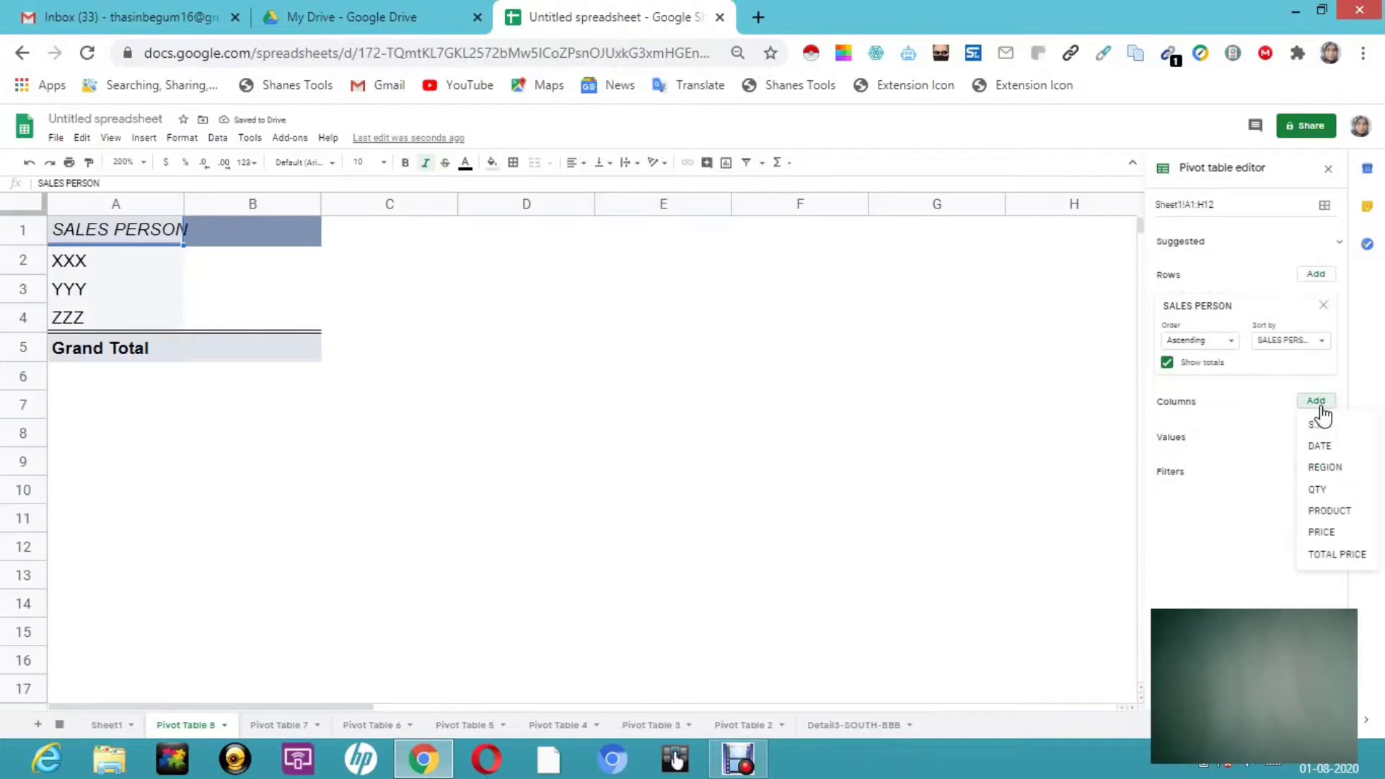
click(1324, 514)
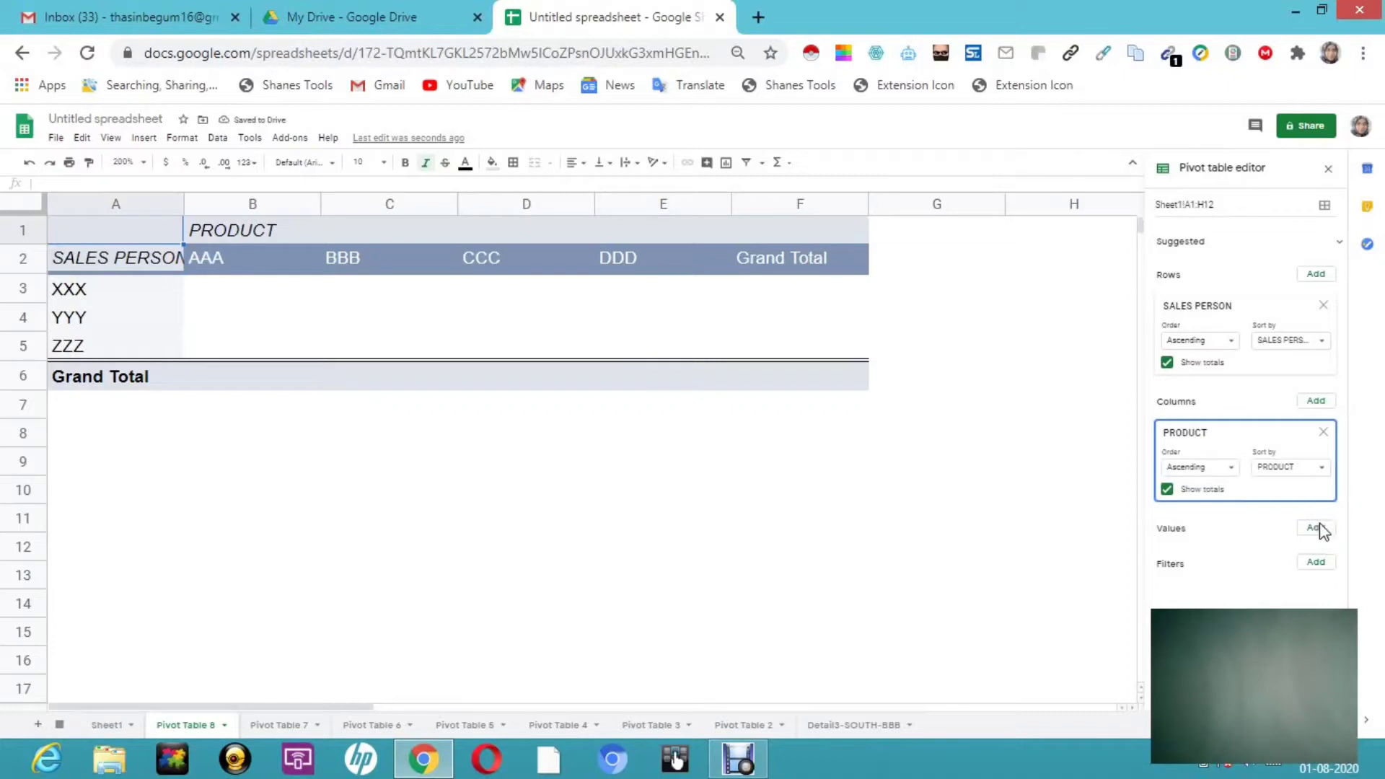
click(1317, 529)
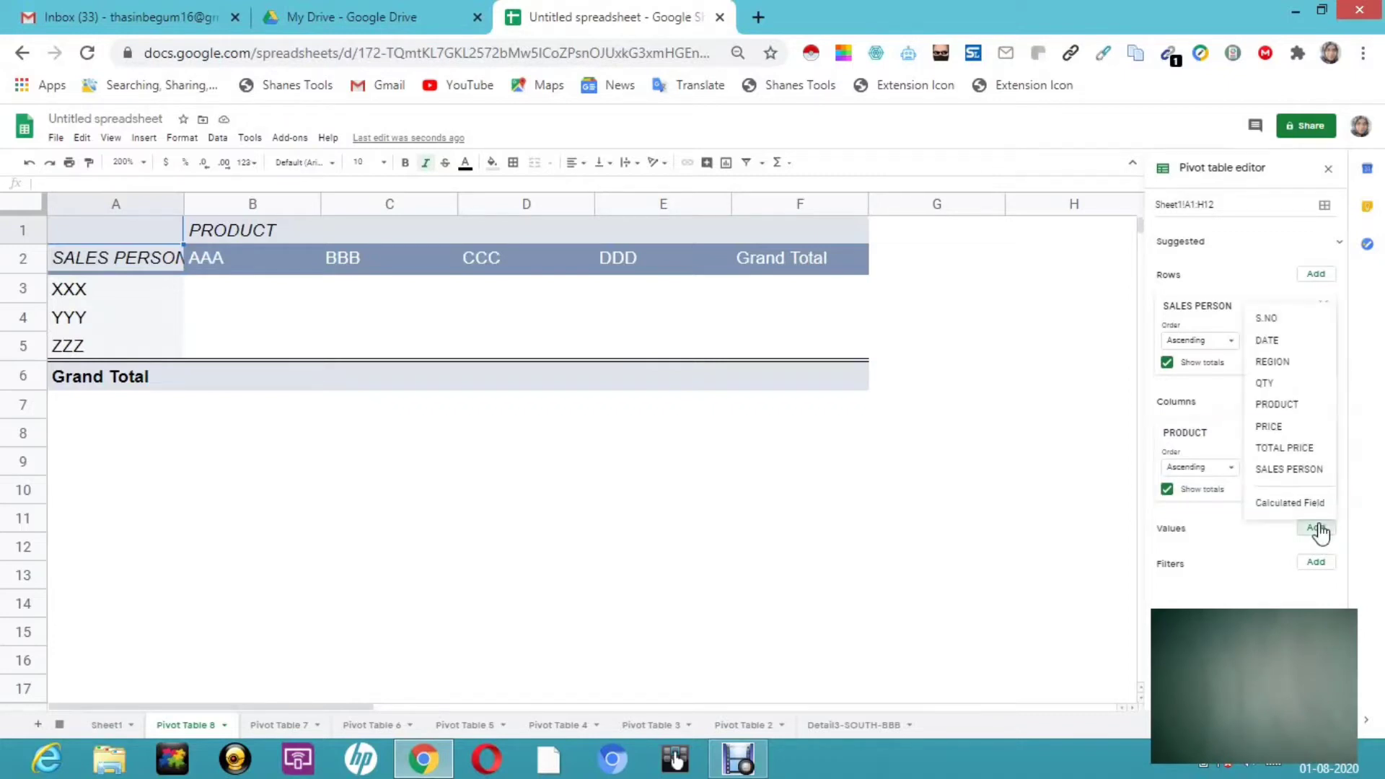
click(1272, 450)
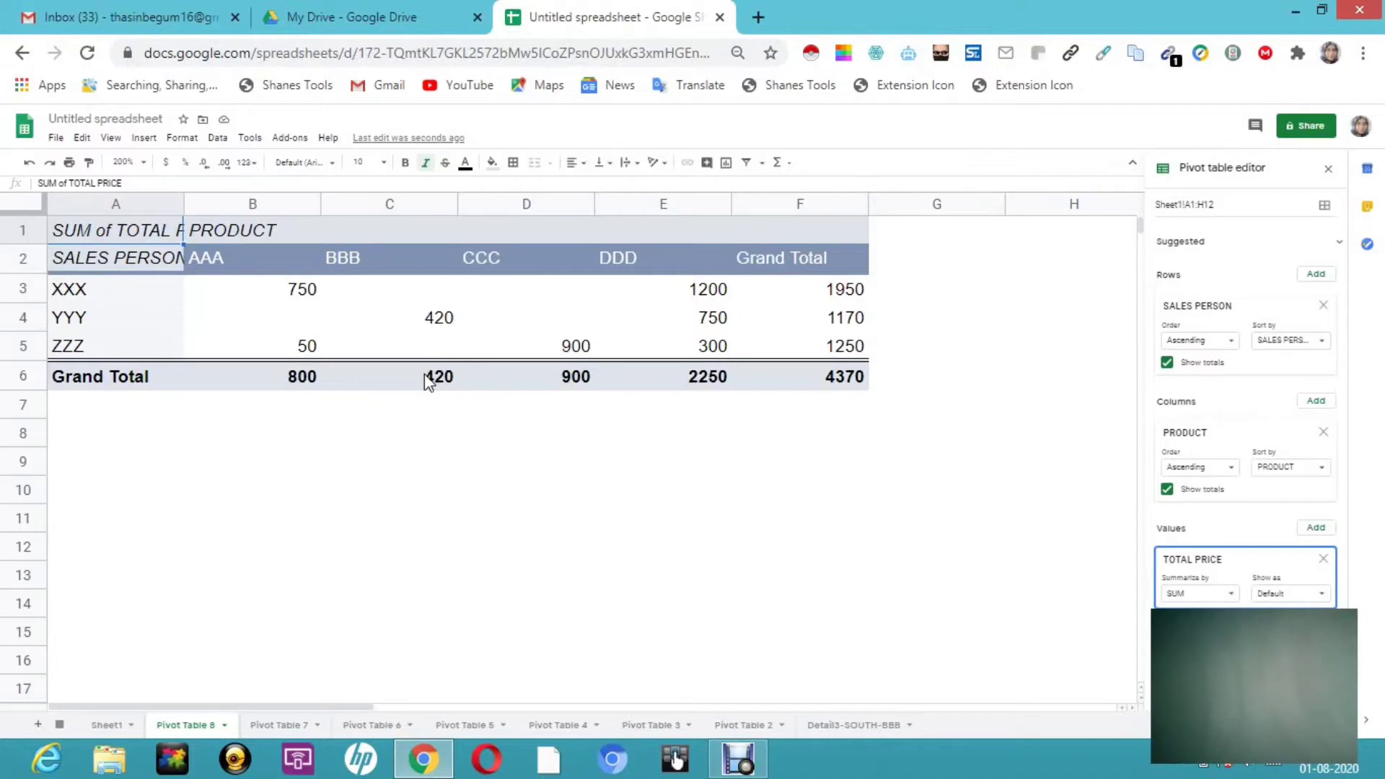
- Remove the PRODUCT, TOTAL PRICE and SALES PERSON fields from the pivot table
click(1324, 433)
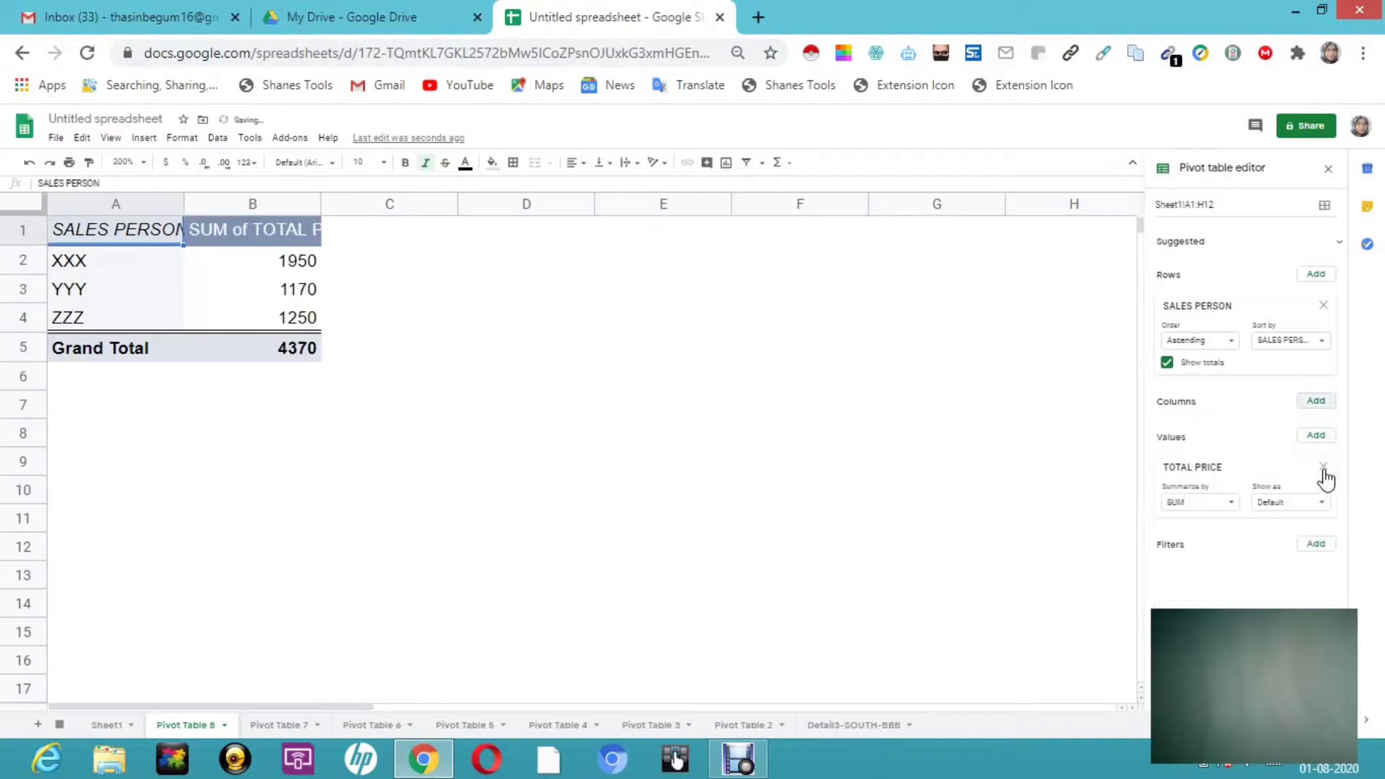
click(1325, 469)
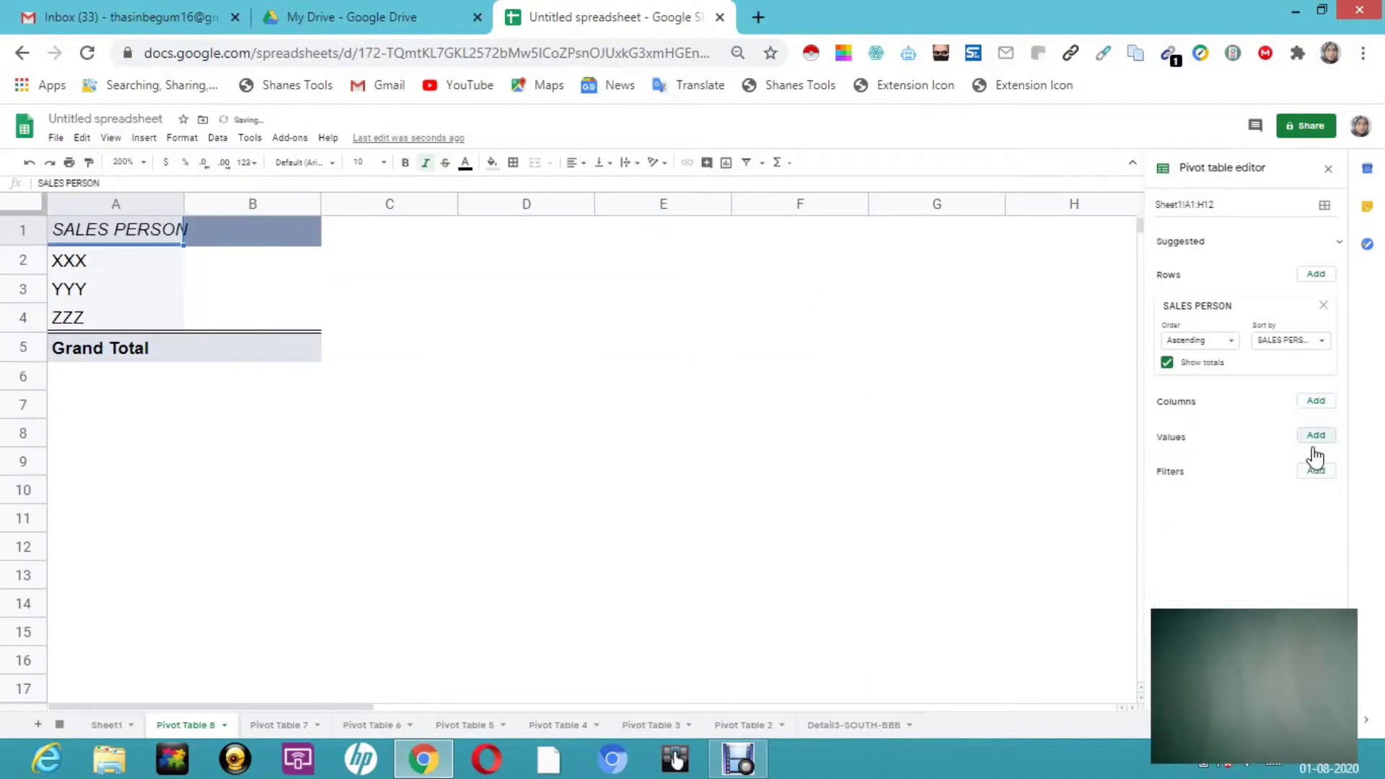
click(1323, 305)
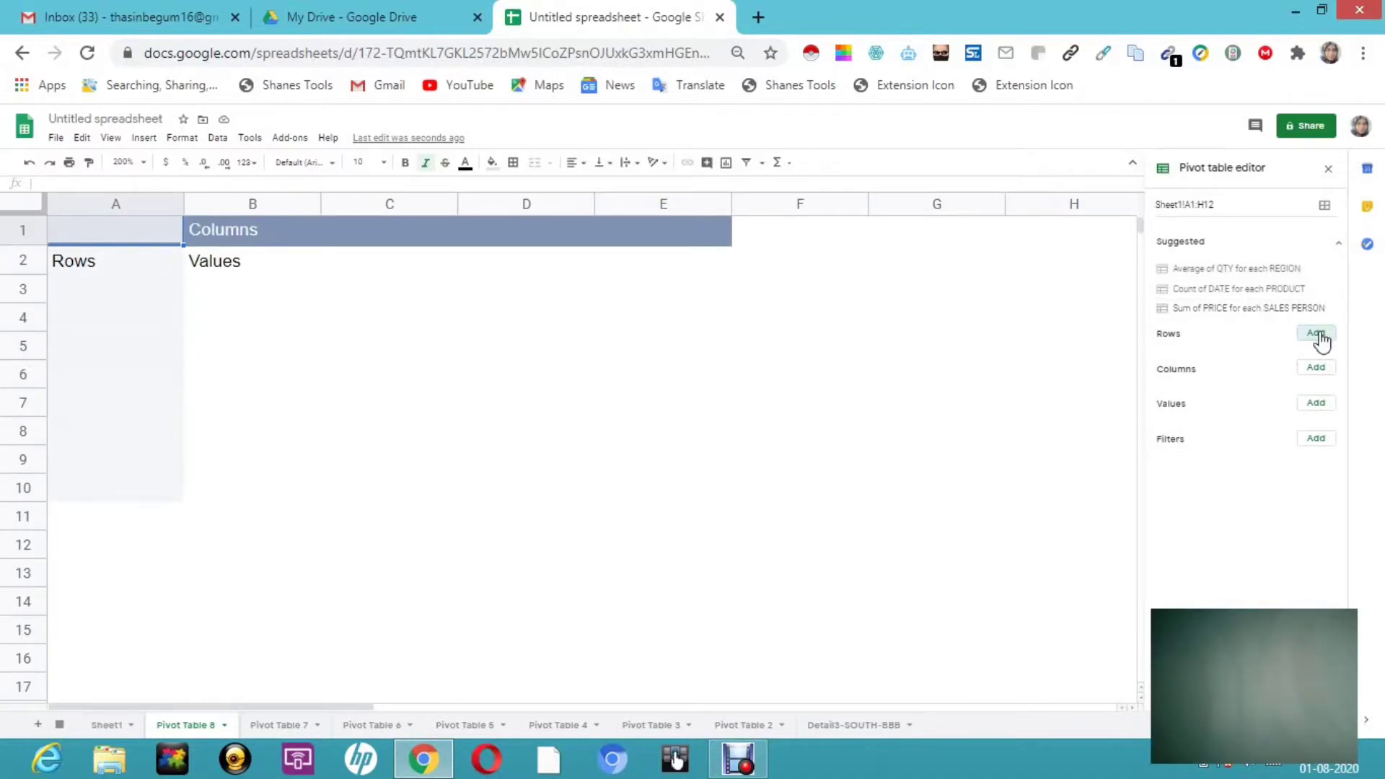
- Set up the pivot table with DATE as rows, PRODUCT as columns and TOTAL PRICE as values
click(1317, 335)
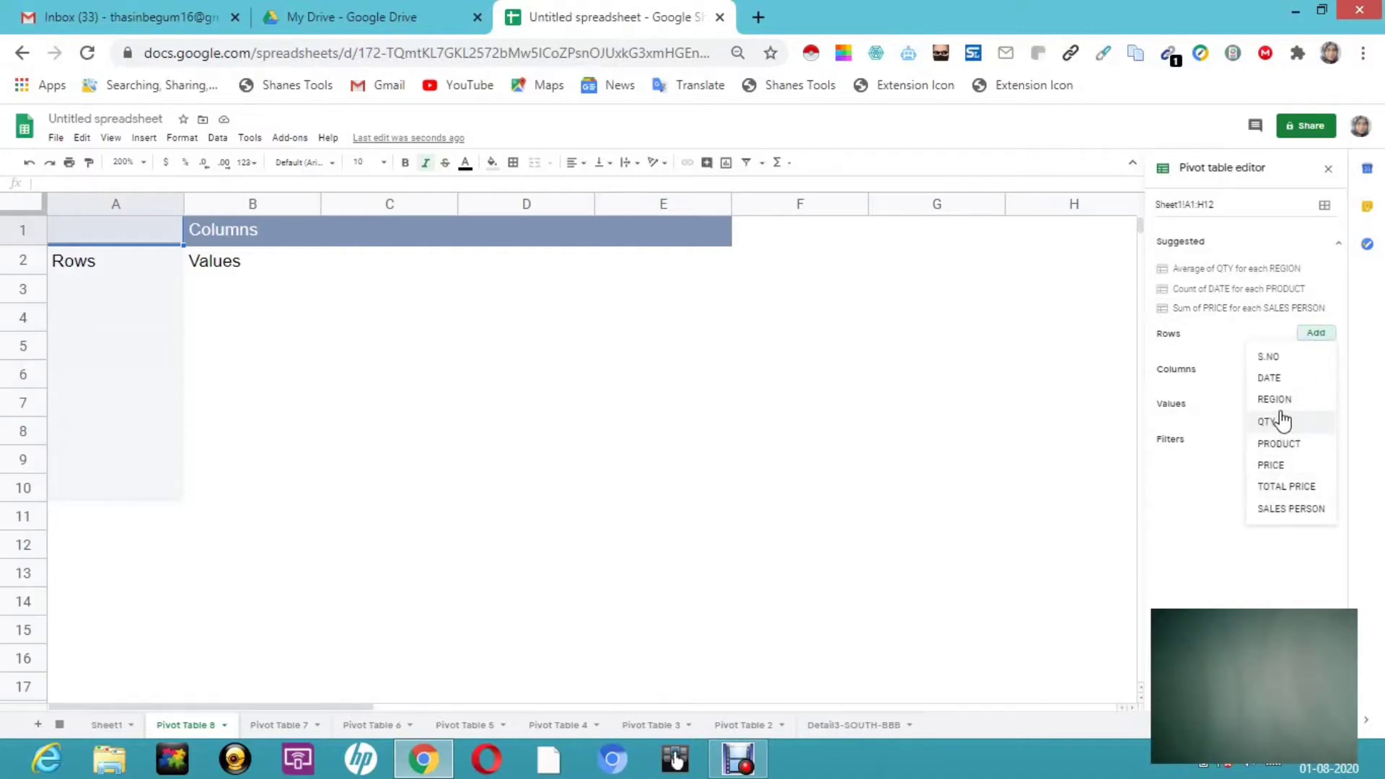
click(1270, 379)
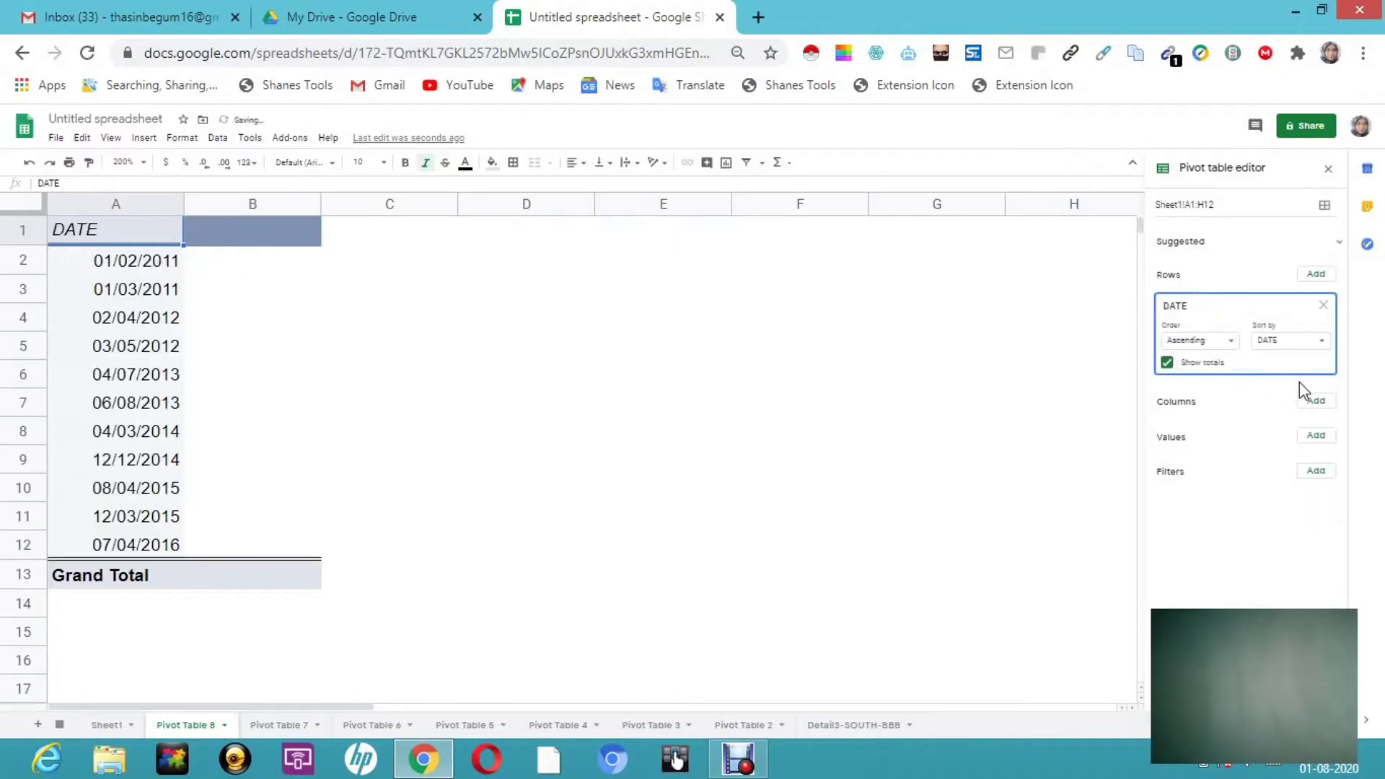
click(1318, 401)
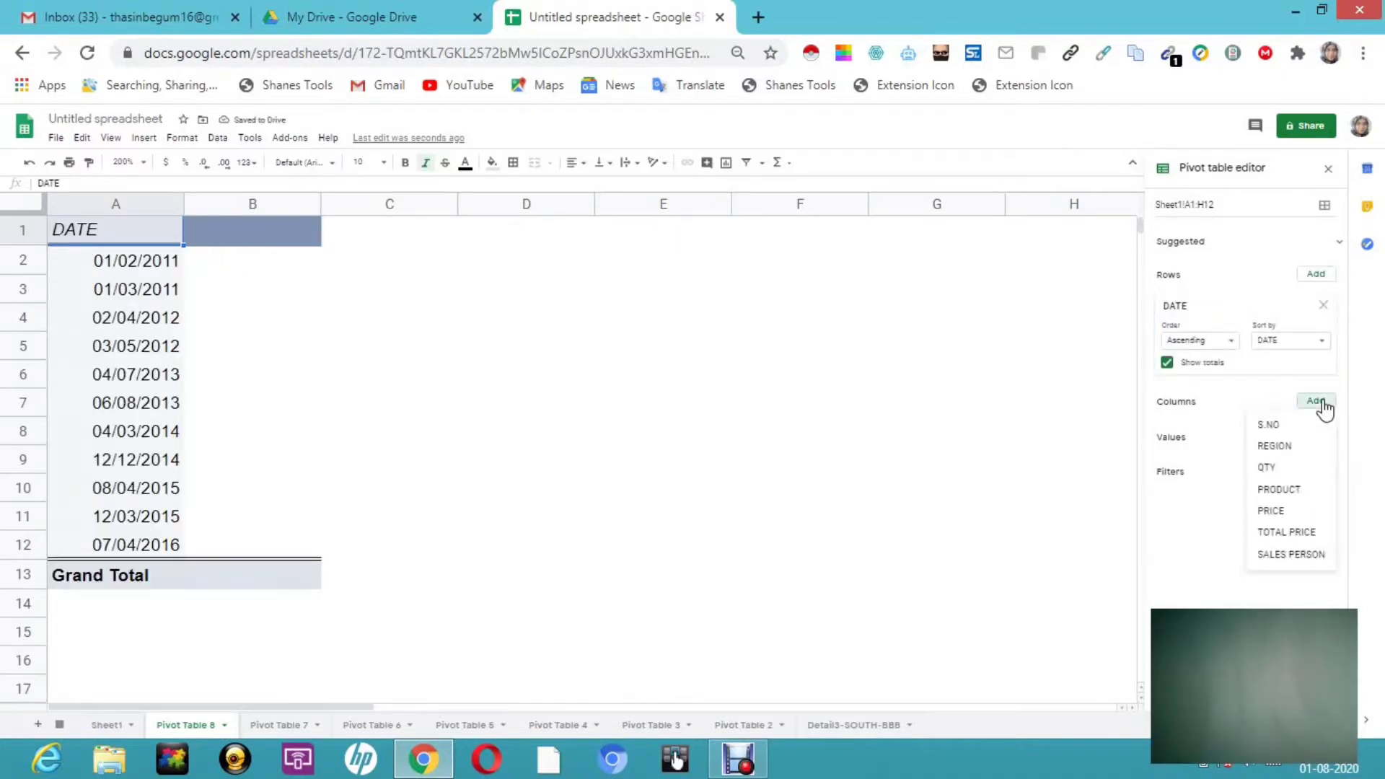
click(1277, 492)
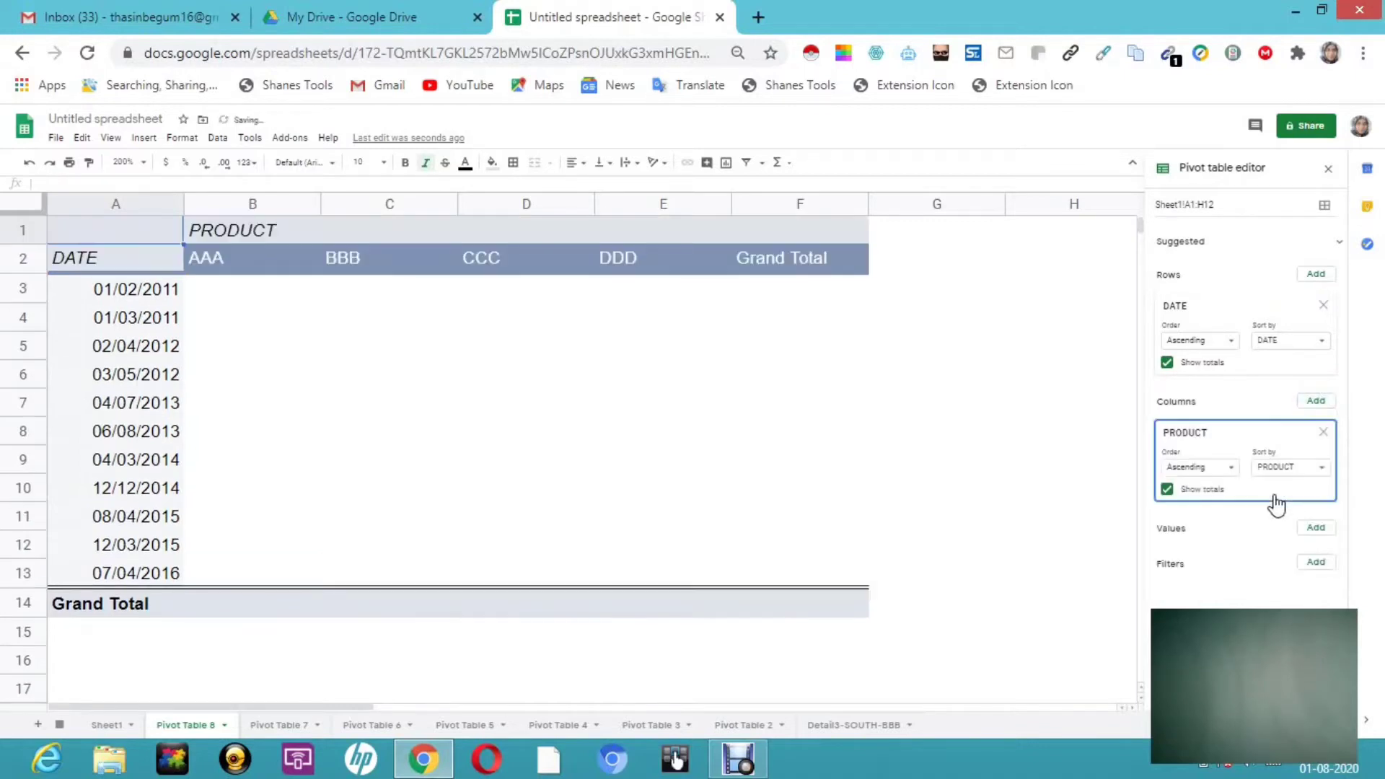
click(1317, 528)
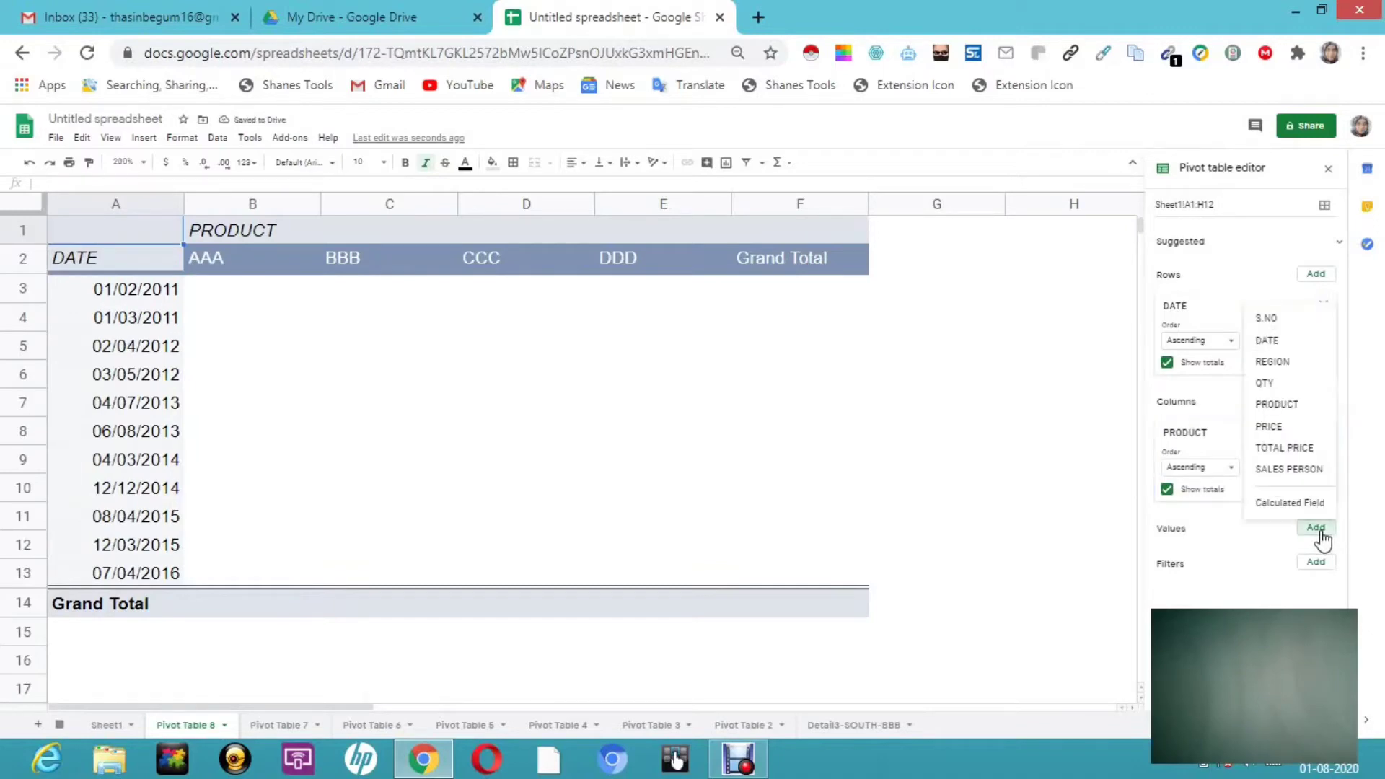
click(1301, 450)
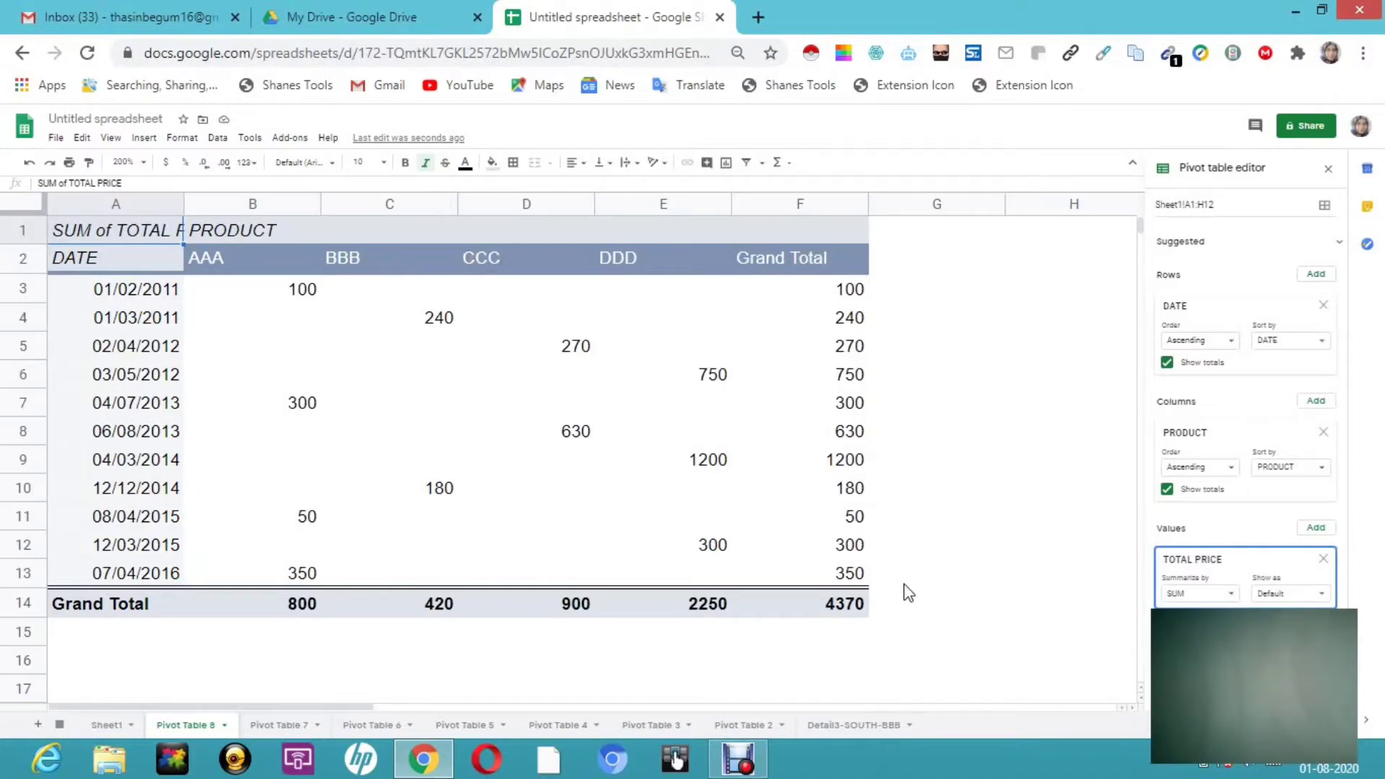
- Hide the totals for the DATE rows and PRODUCT columns, and show both again
click(1168, 362)
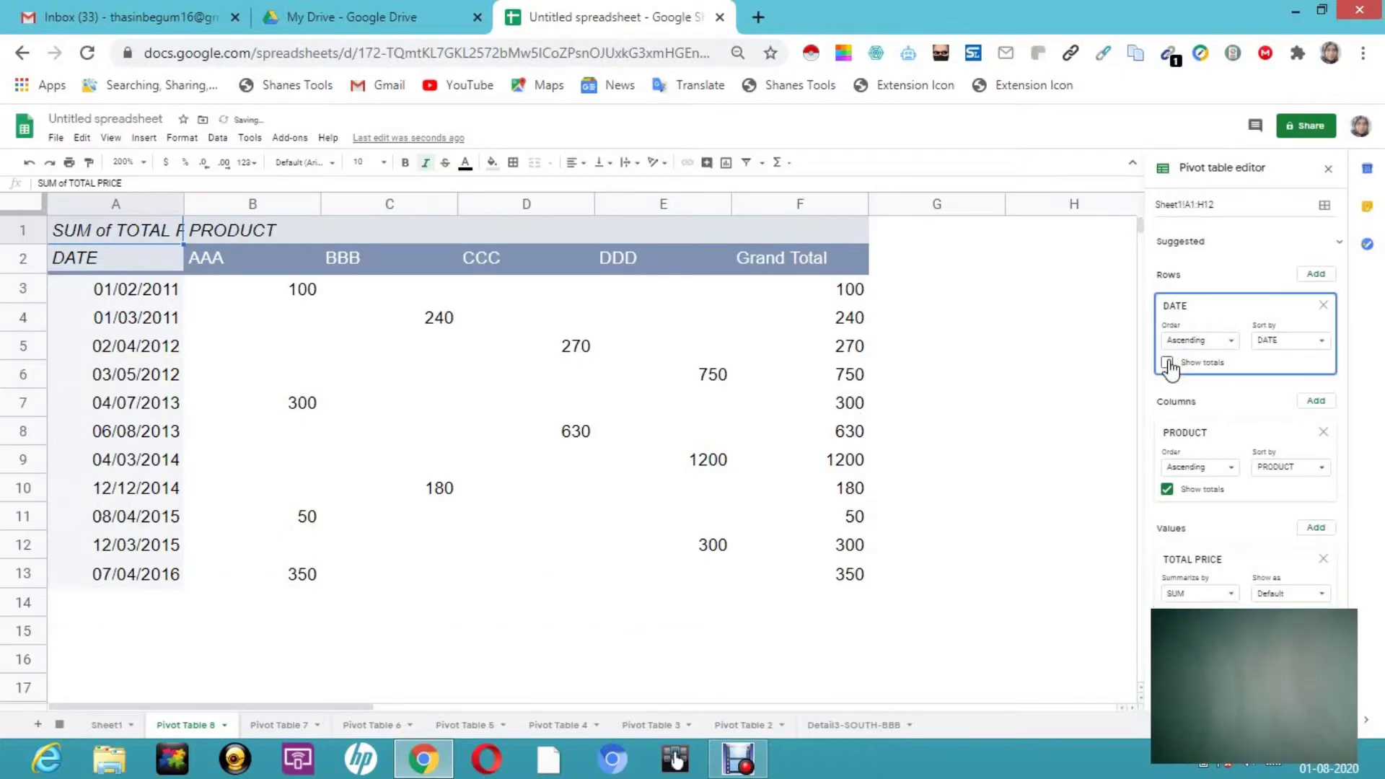
click(1167, 490)
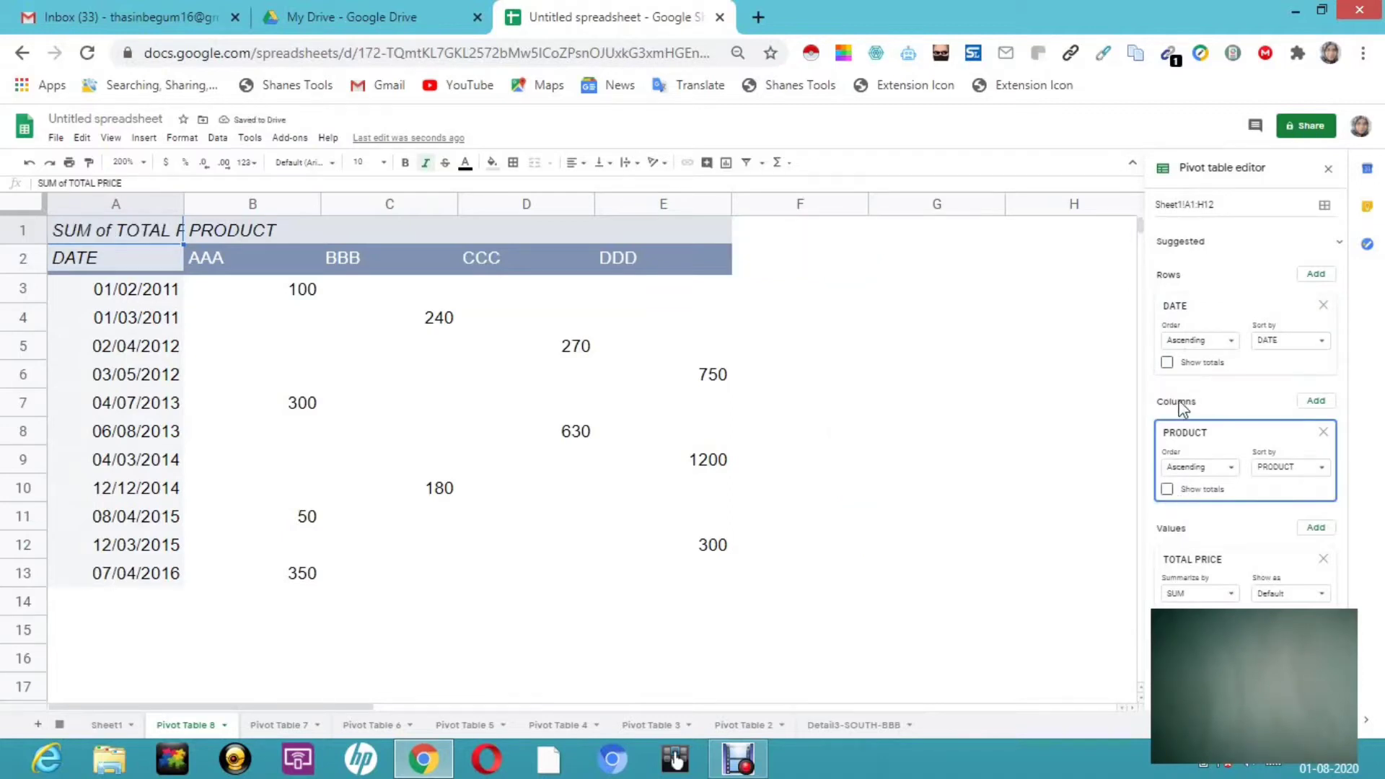
click(1168, 363)
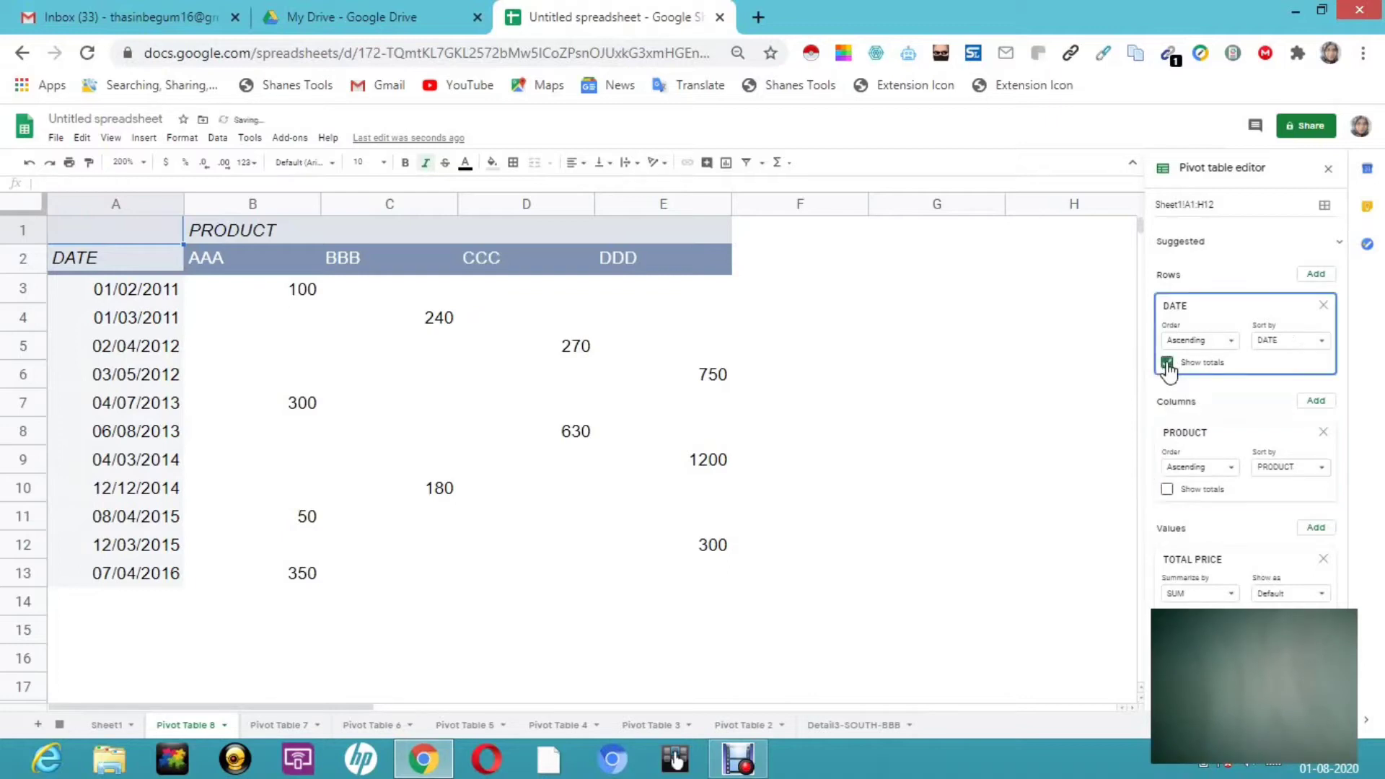
click(1167, 490)
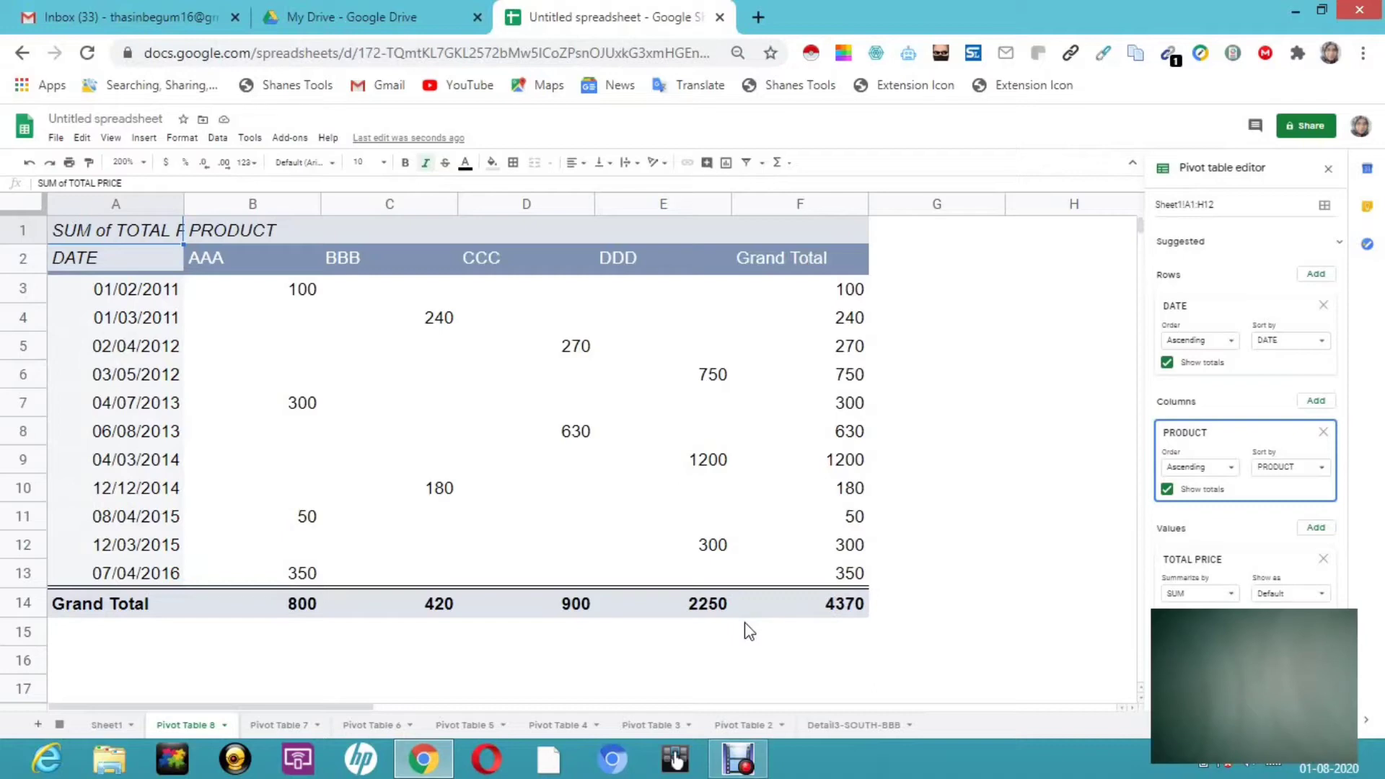
- Group the pivot table's DATE rows by Year
right_click(113, 407)
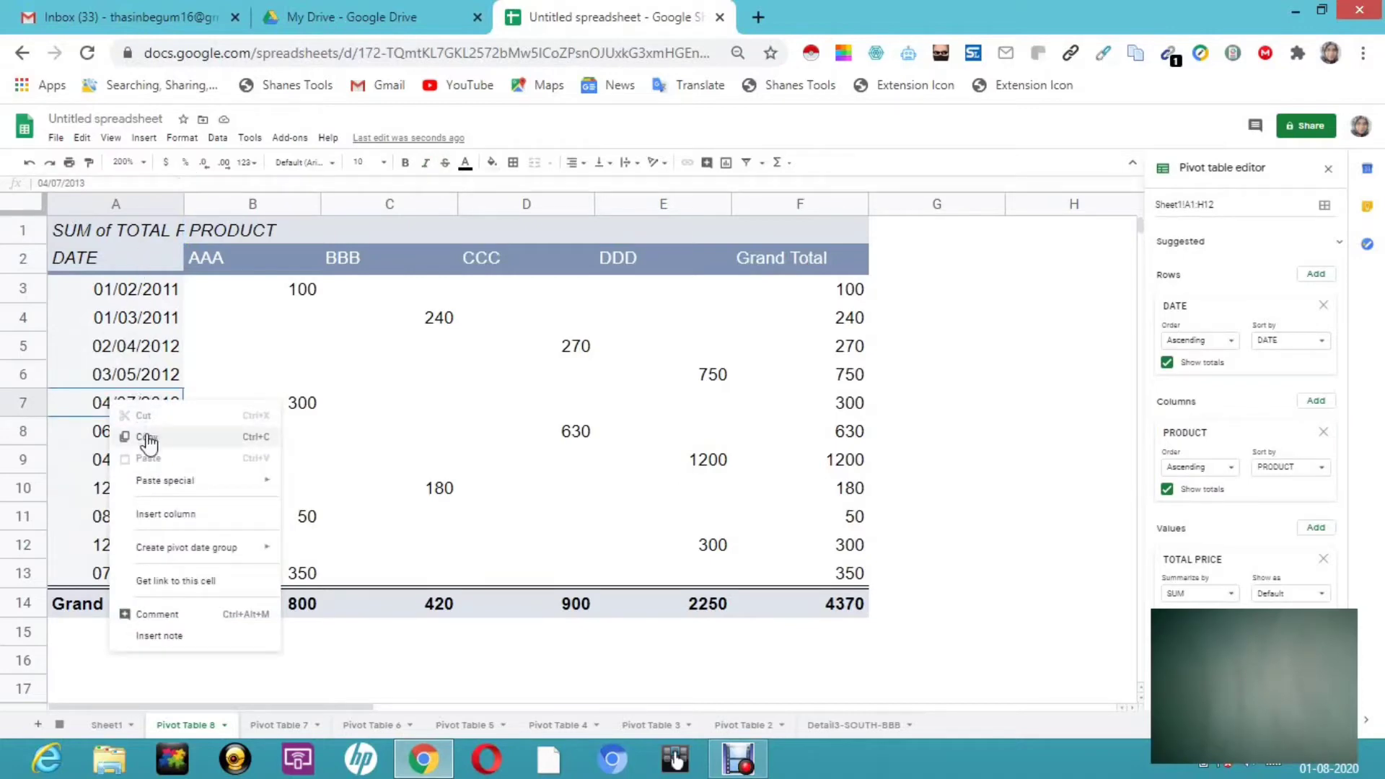
mouse_move(172, 547)
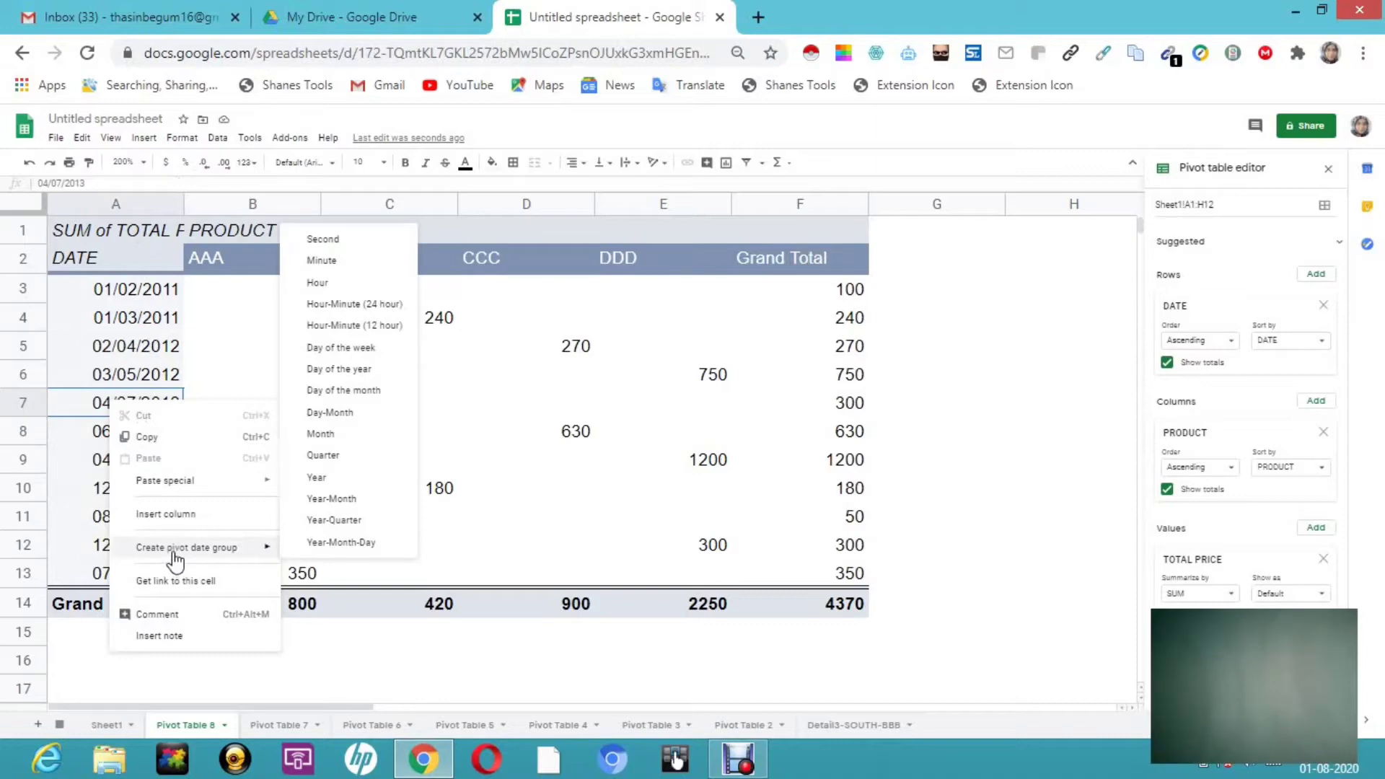
click(327, 485)
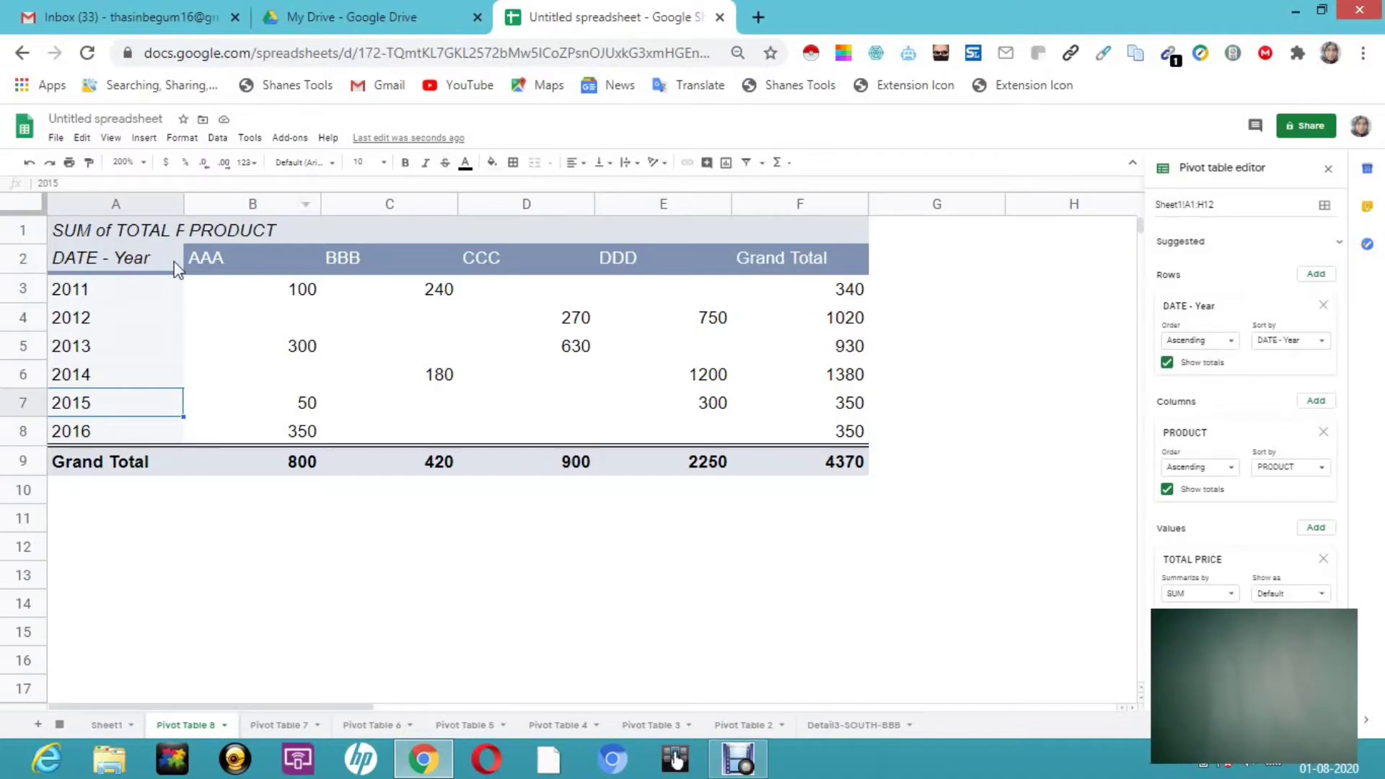
- Regroup the date rows by Year-Quarter, and ungroup them back into individual dates
right_click(62, 321)
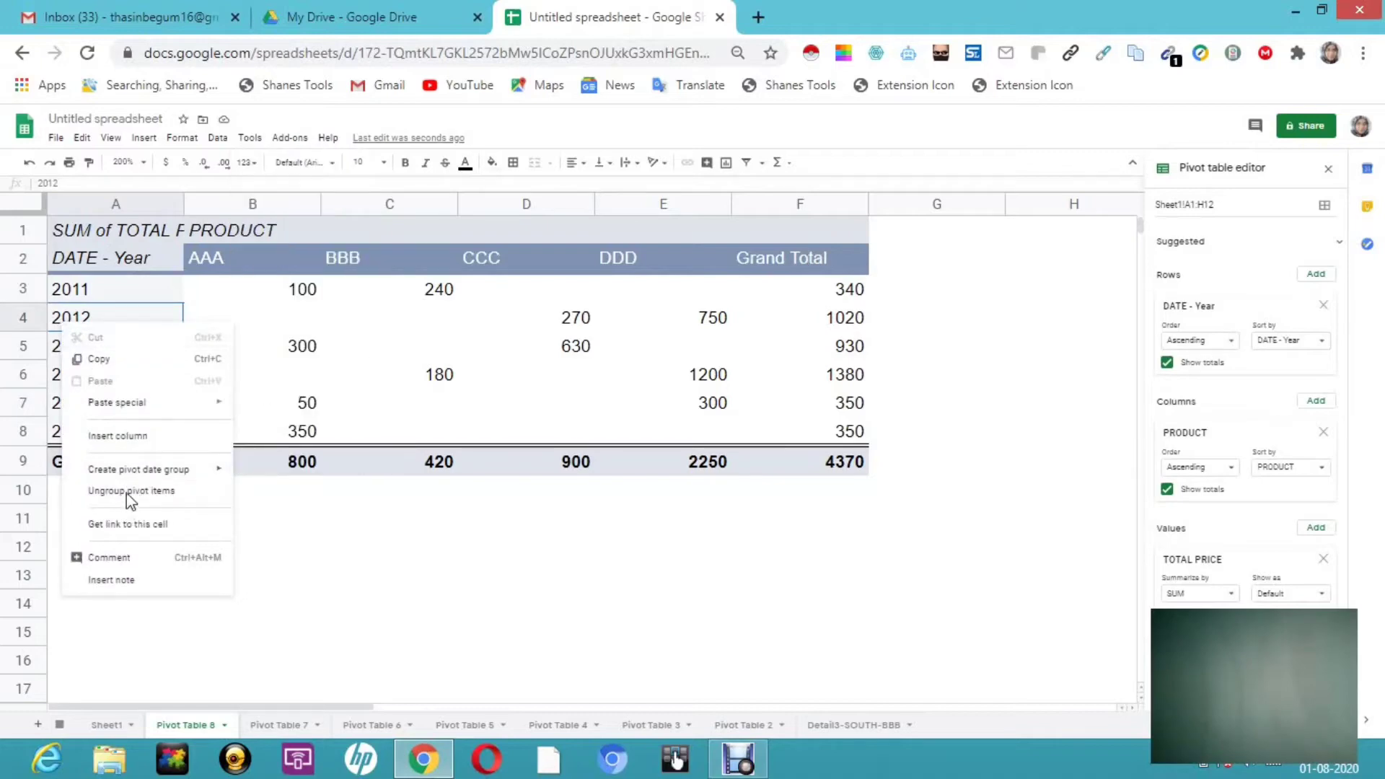
mouse_move(145, 480)
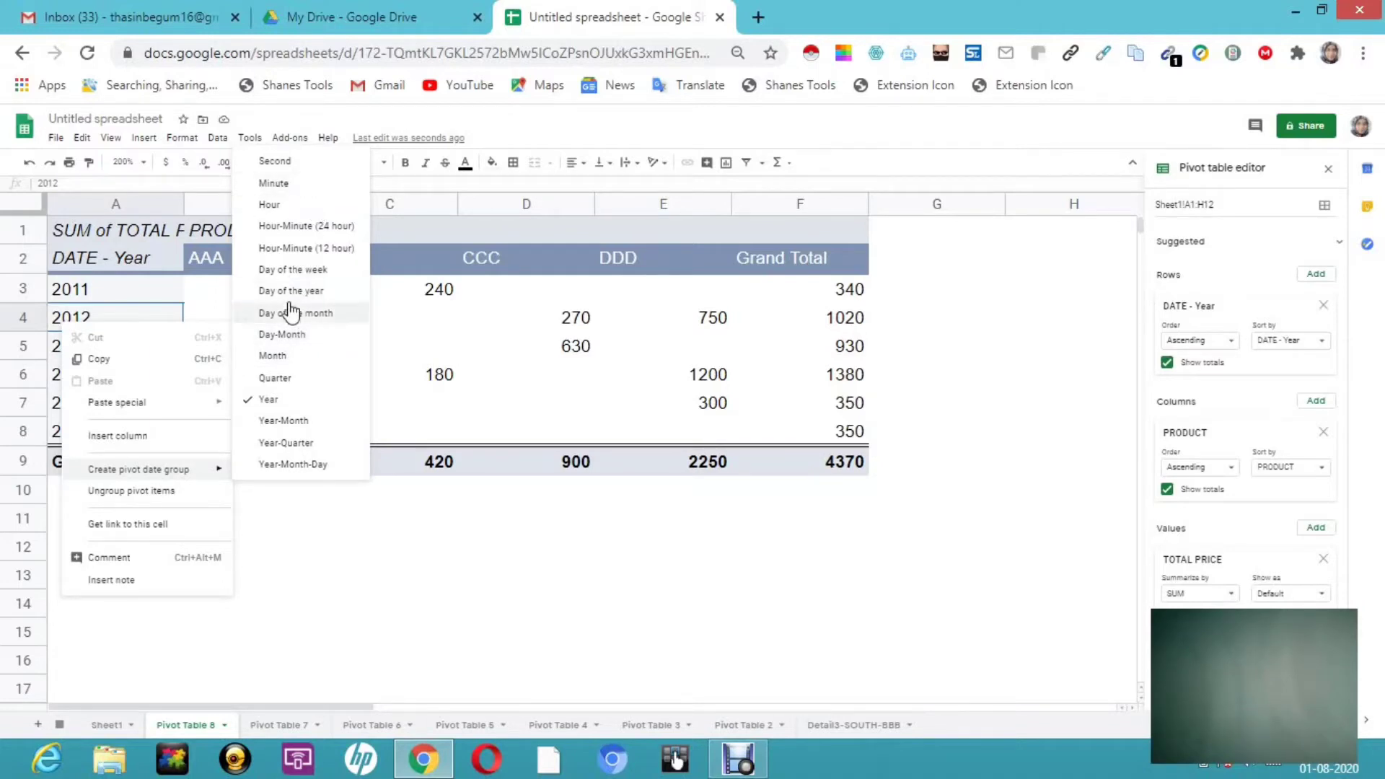
click(304, 445)
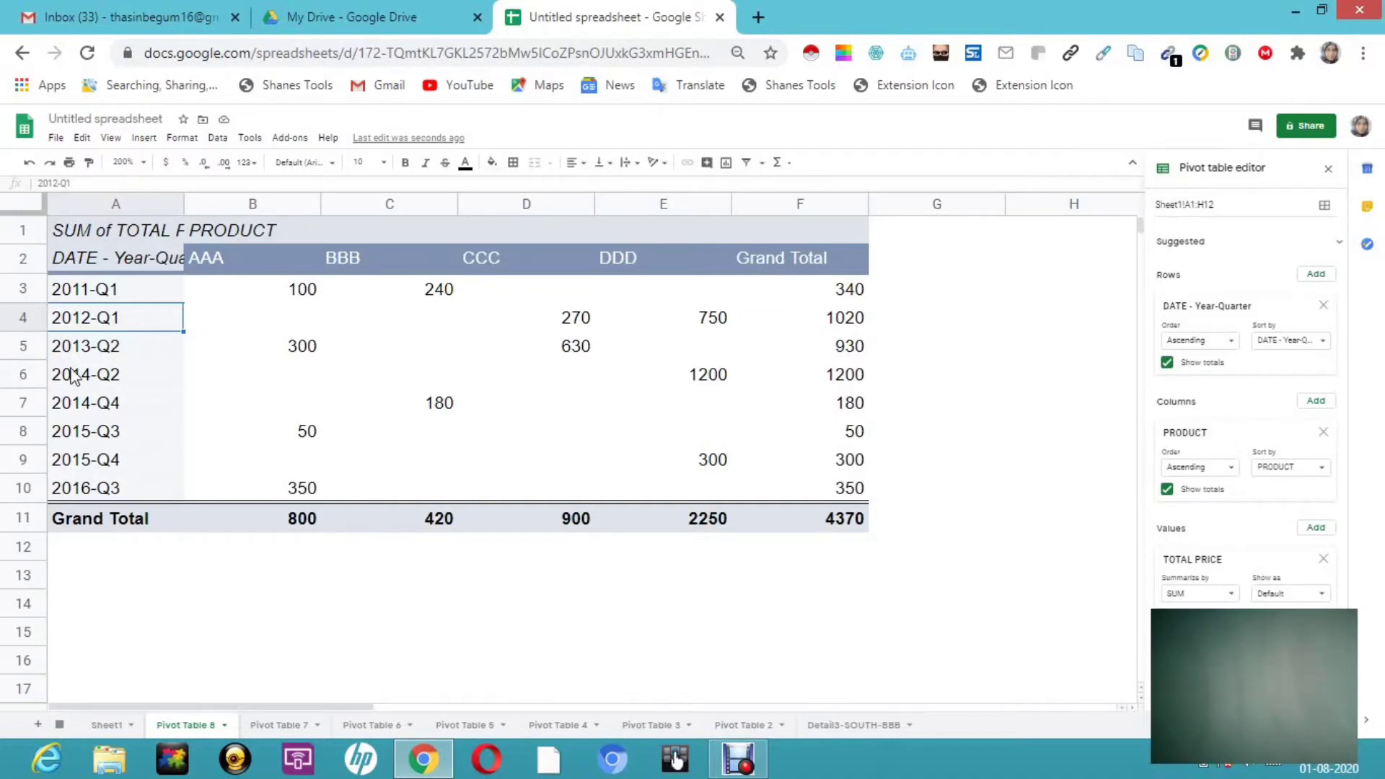
right_click(102, 375)
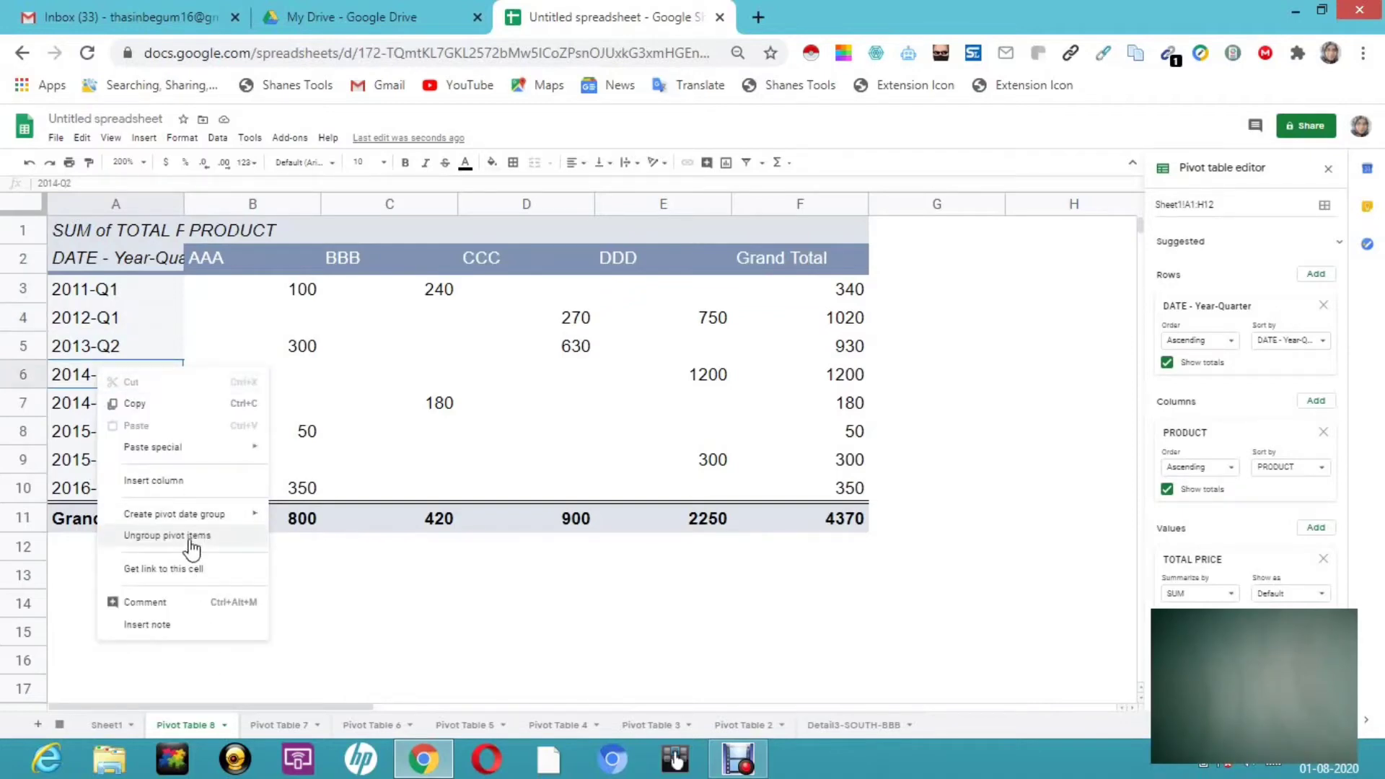
click(167, 535)
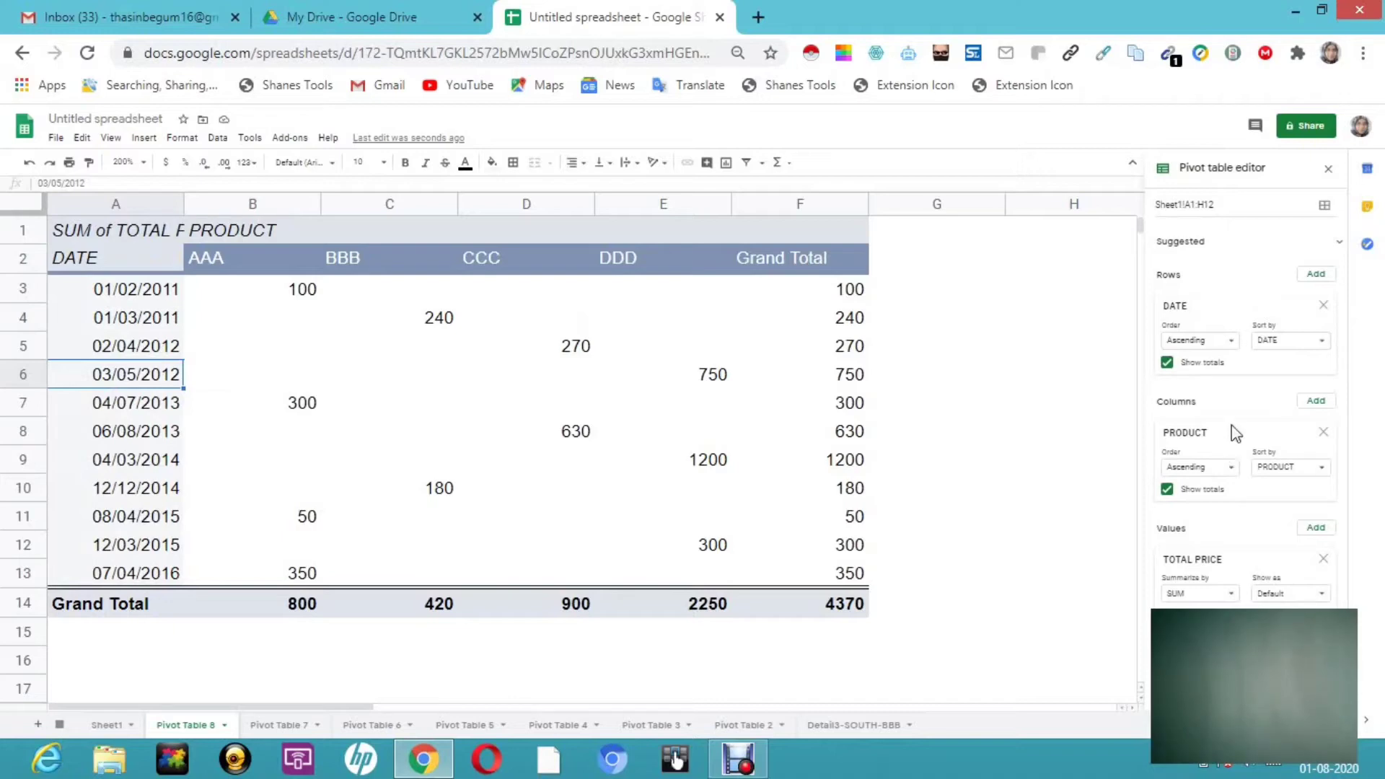
- Move the PRODUCT field from columns to rows above DATE and turn on repeated row labels for it
drag(1232, 426, 1282, 238)
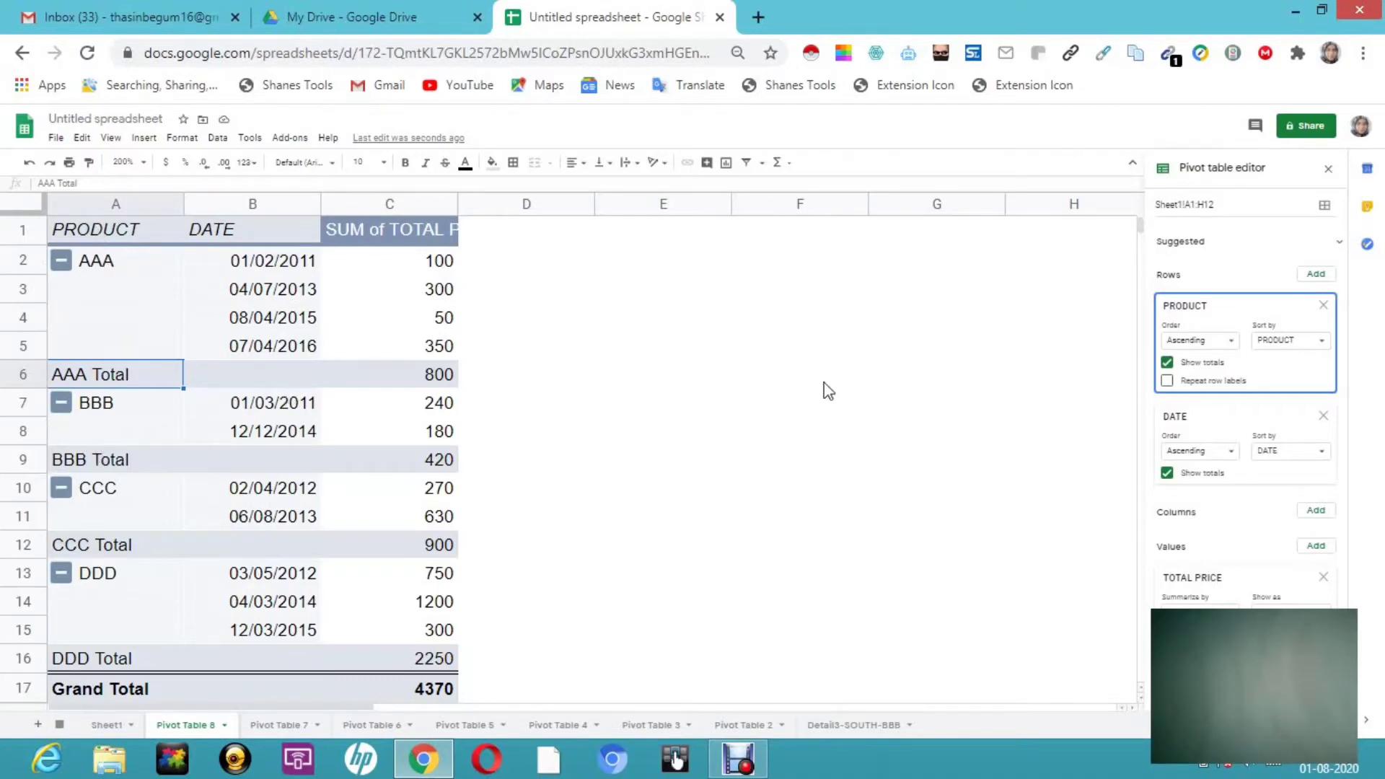
click(1167, 381)
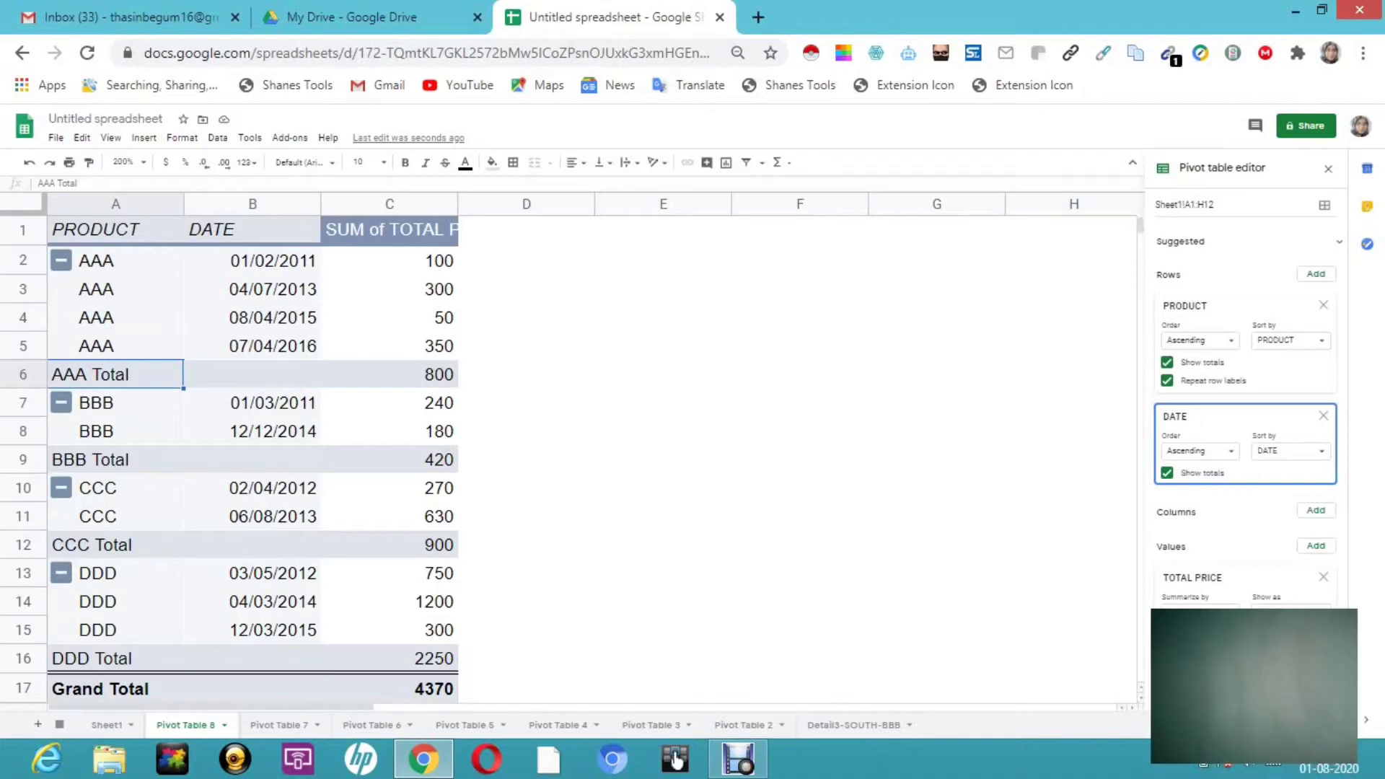
- Add a TOTAL PRICE filter to the pivot table and narrow it to only the value 50
click(1316, 656)
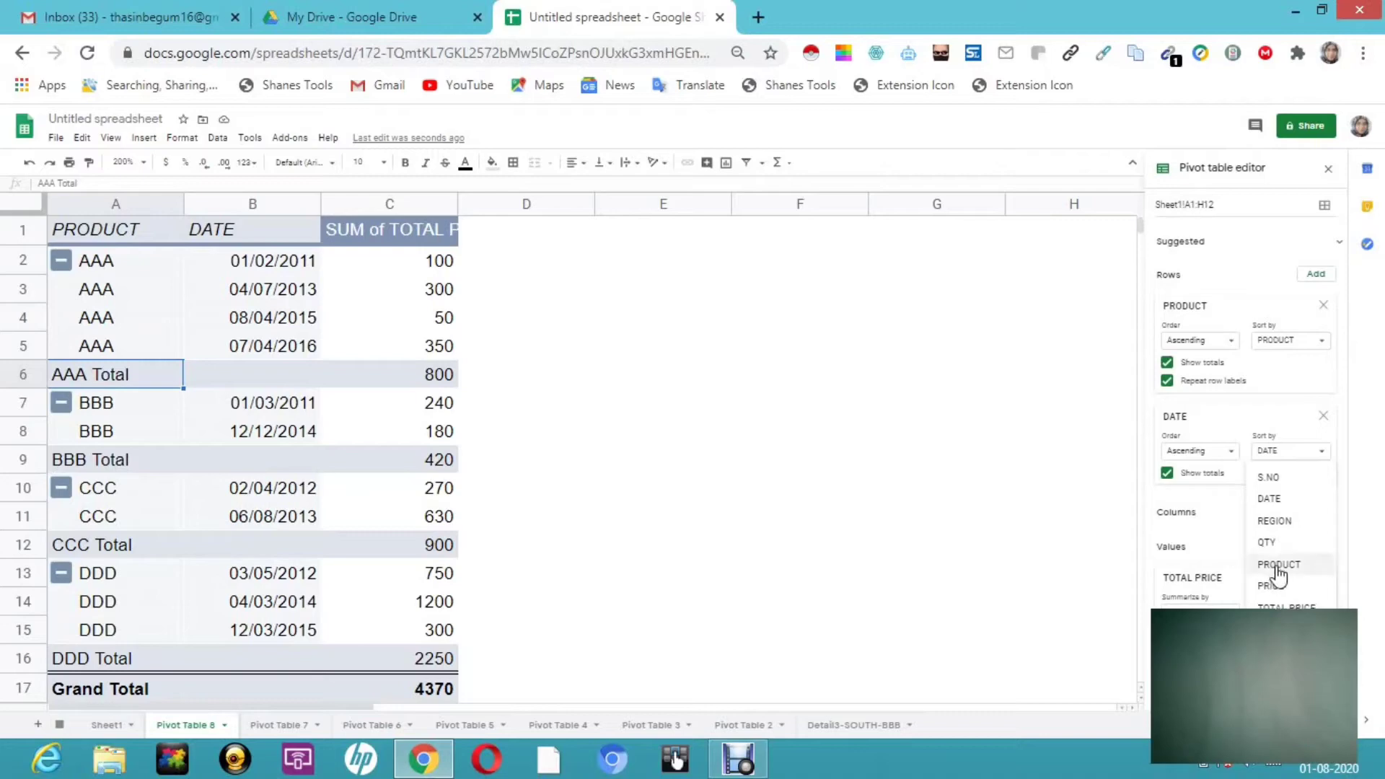
click(1288, 606)
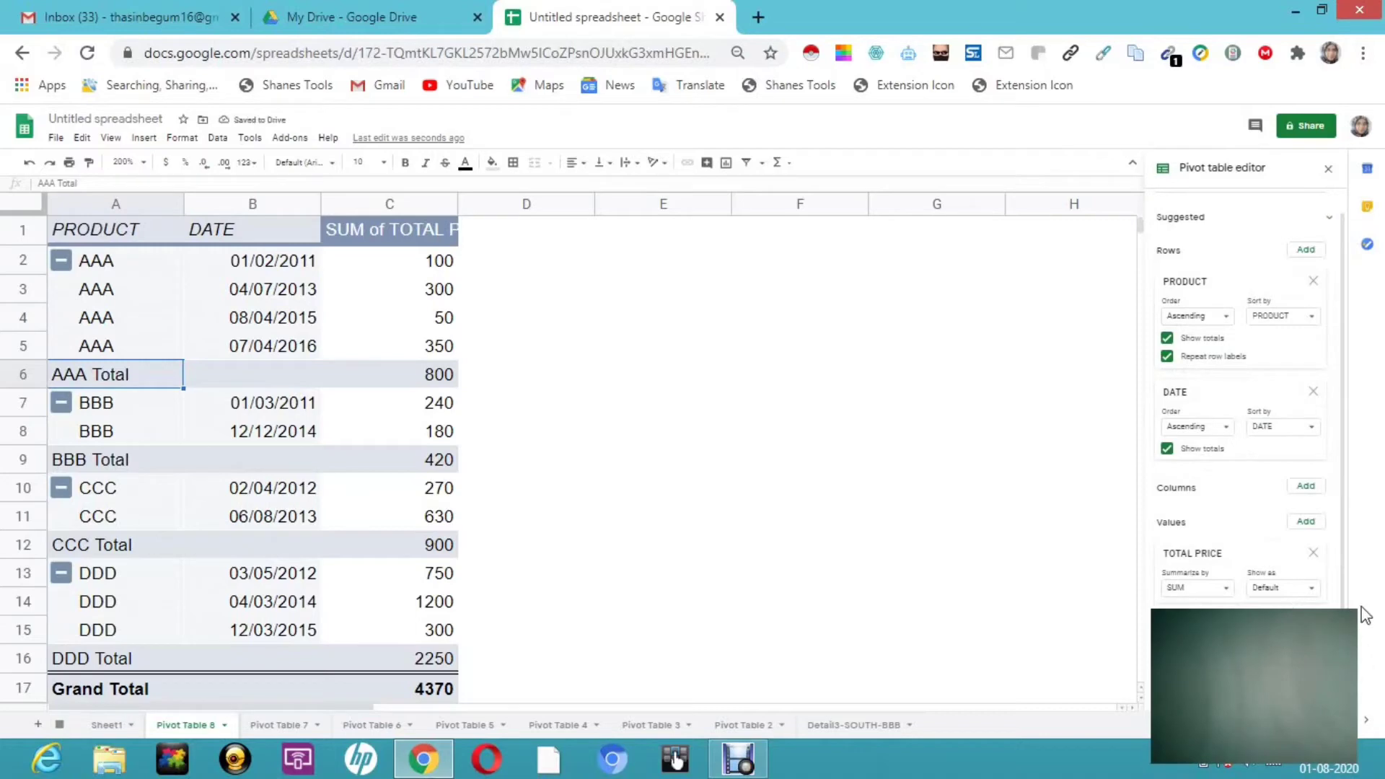
scroll(1343, 602, down, 2)
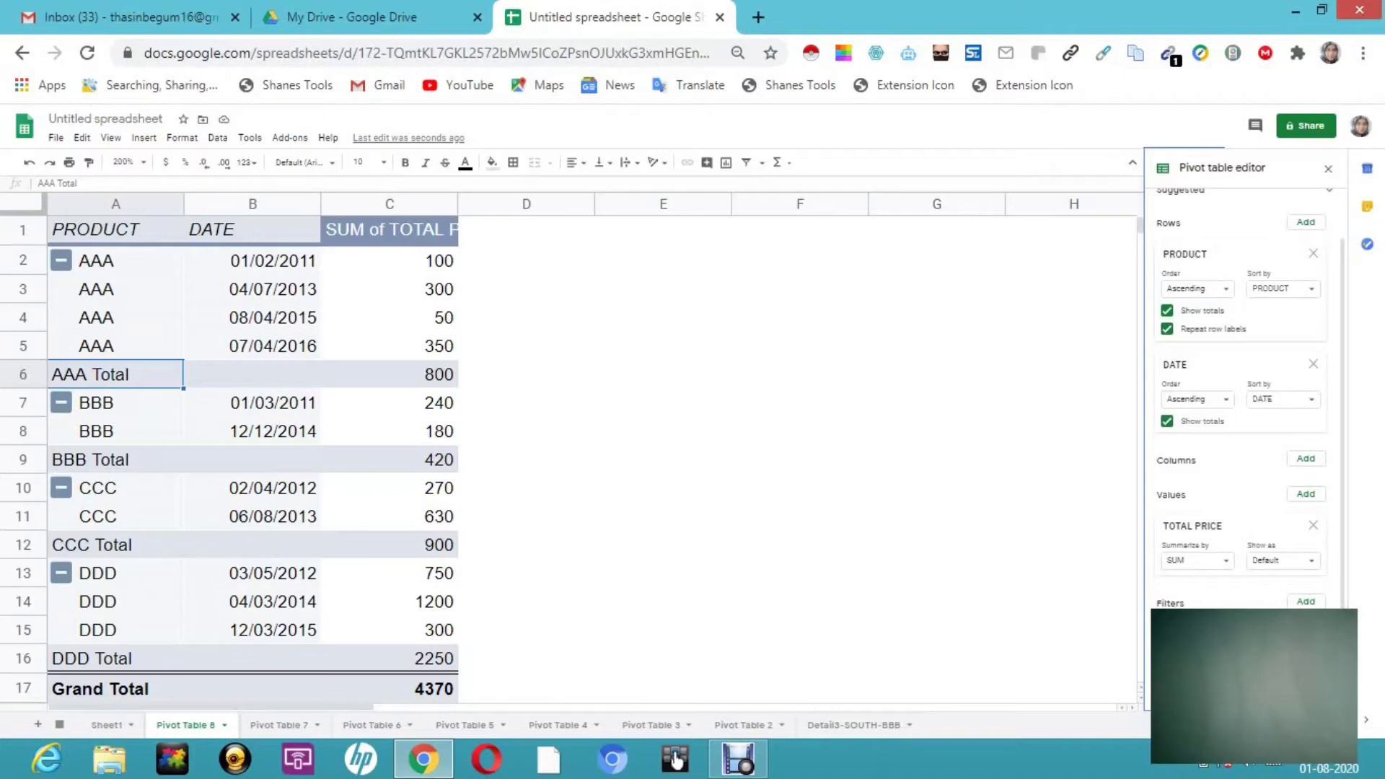
click(1241, 669)
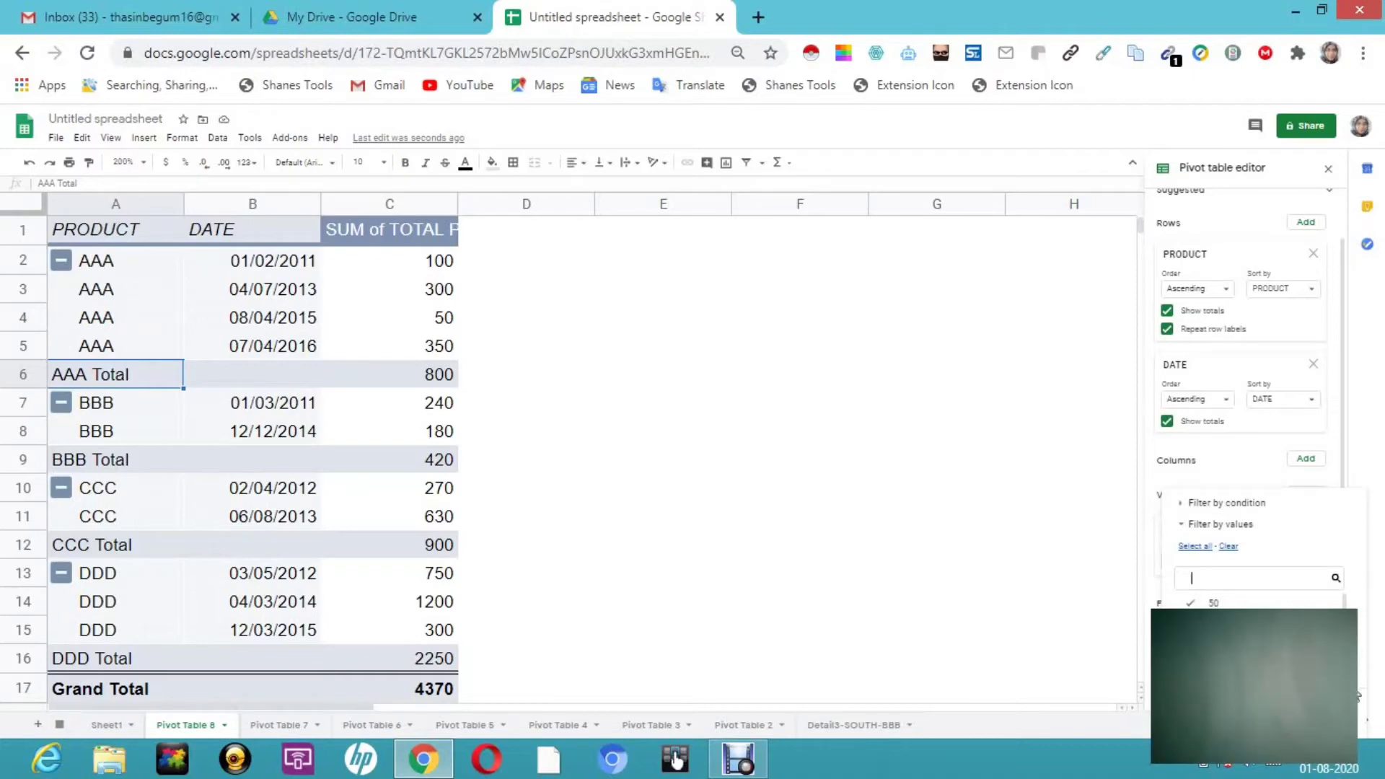
click(1328, 709)
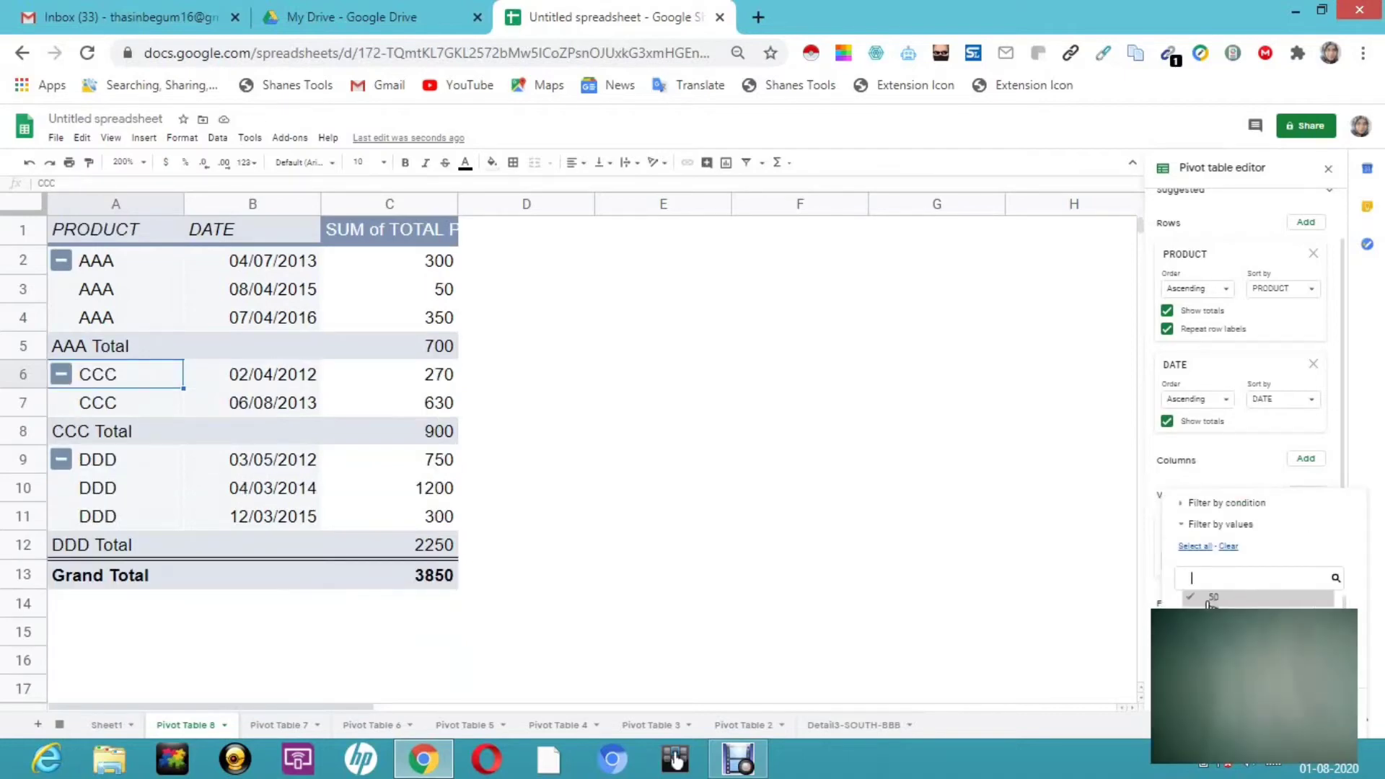
click(1212, 597)
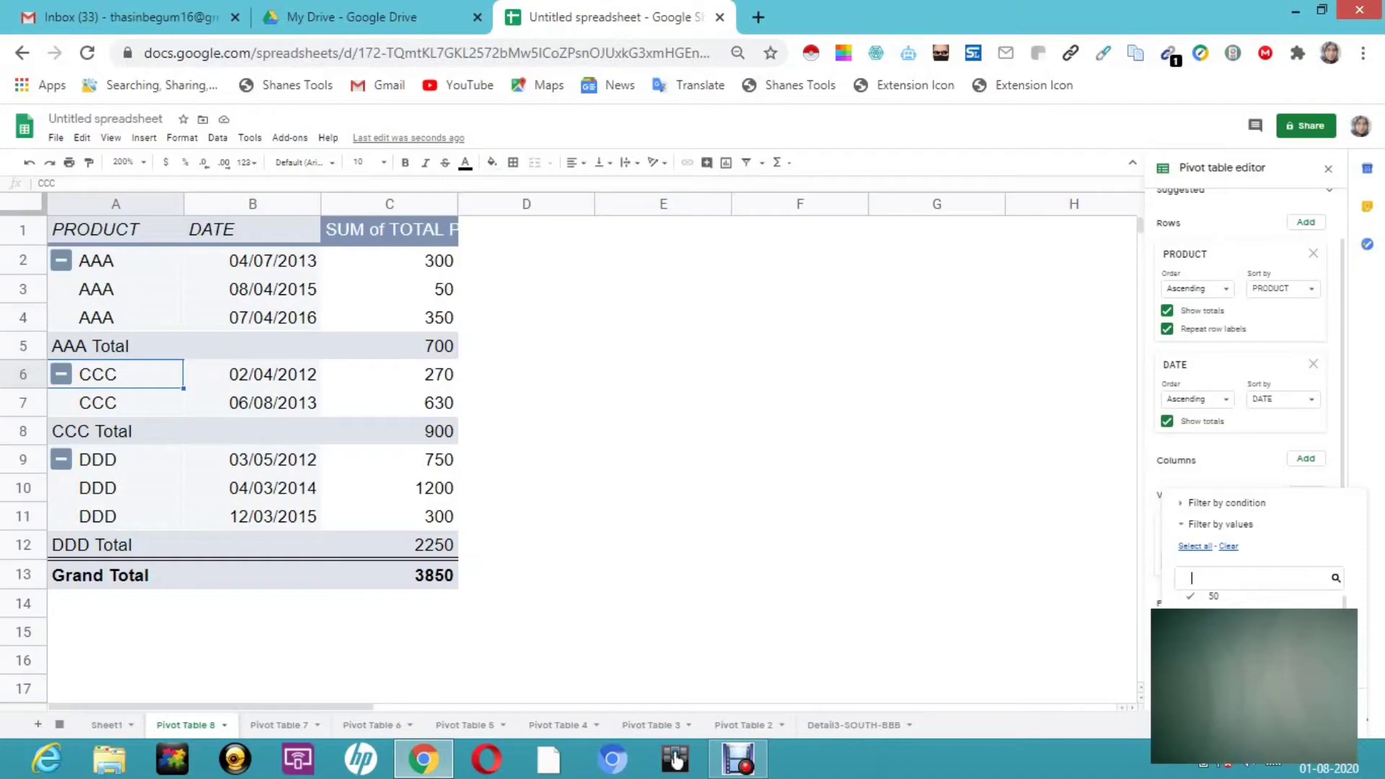
key(Return)
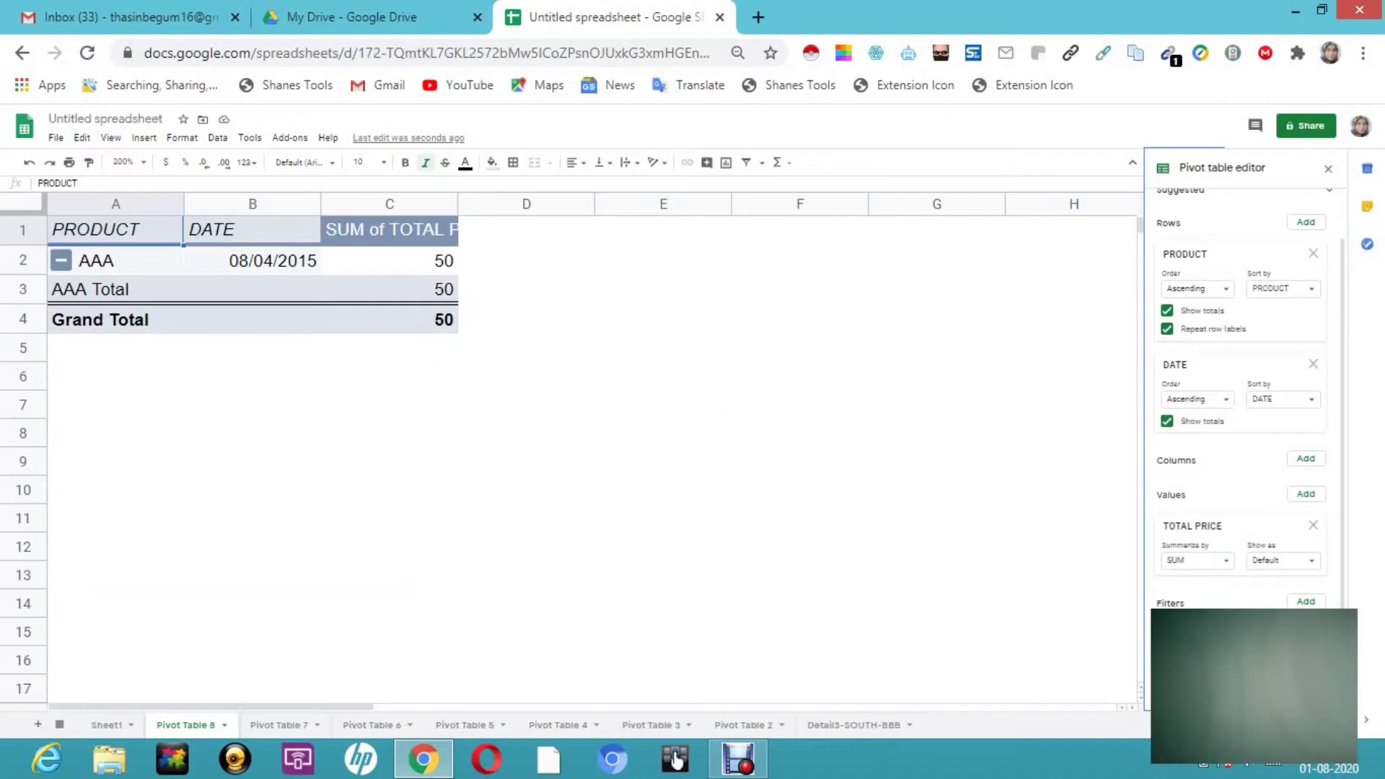
- Clear the pivot table by removing the TOTAL PRICE filter and value and the PRODUCT and DATE rows
click(1313, 633)
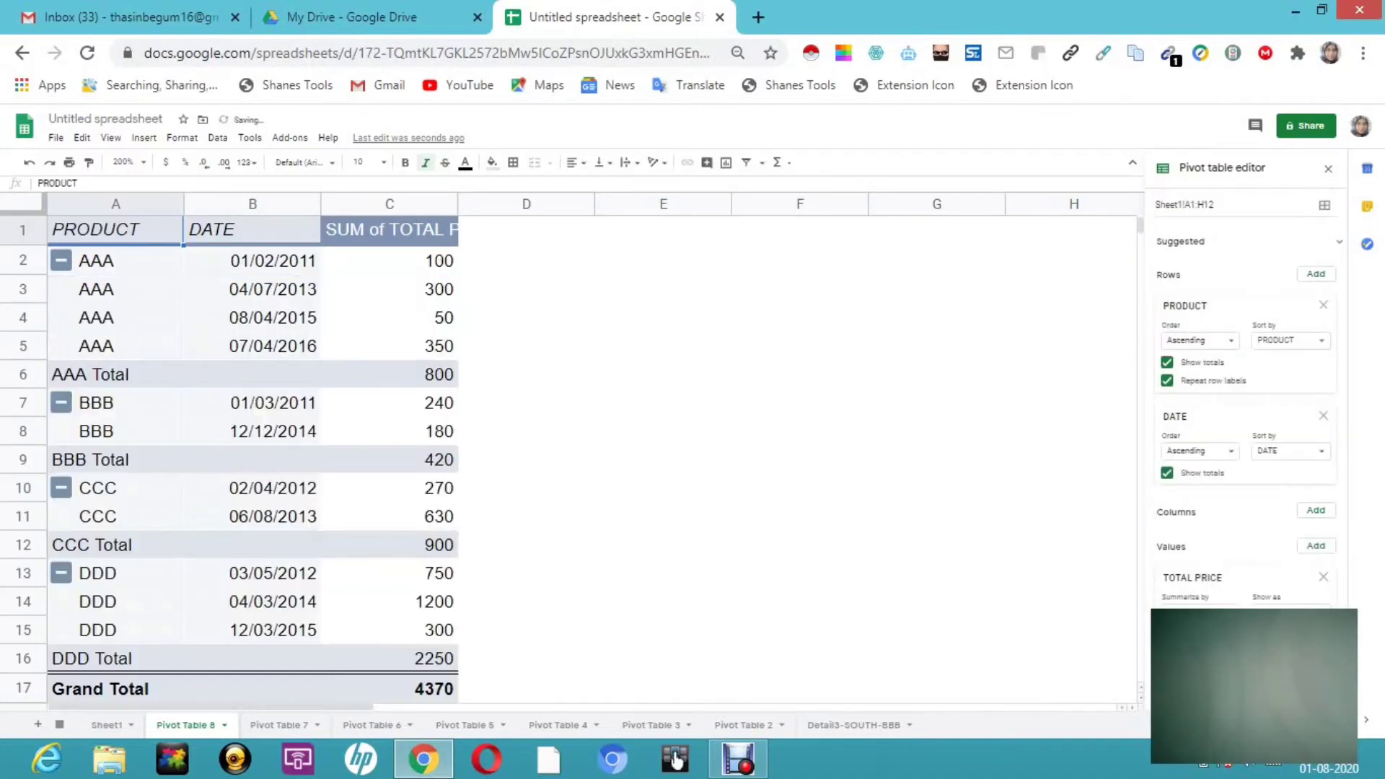
click(1323, 577)
click(1322, 580)
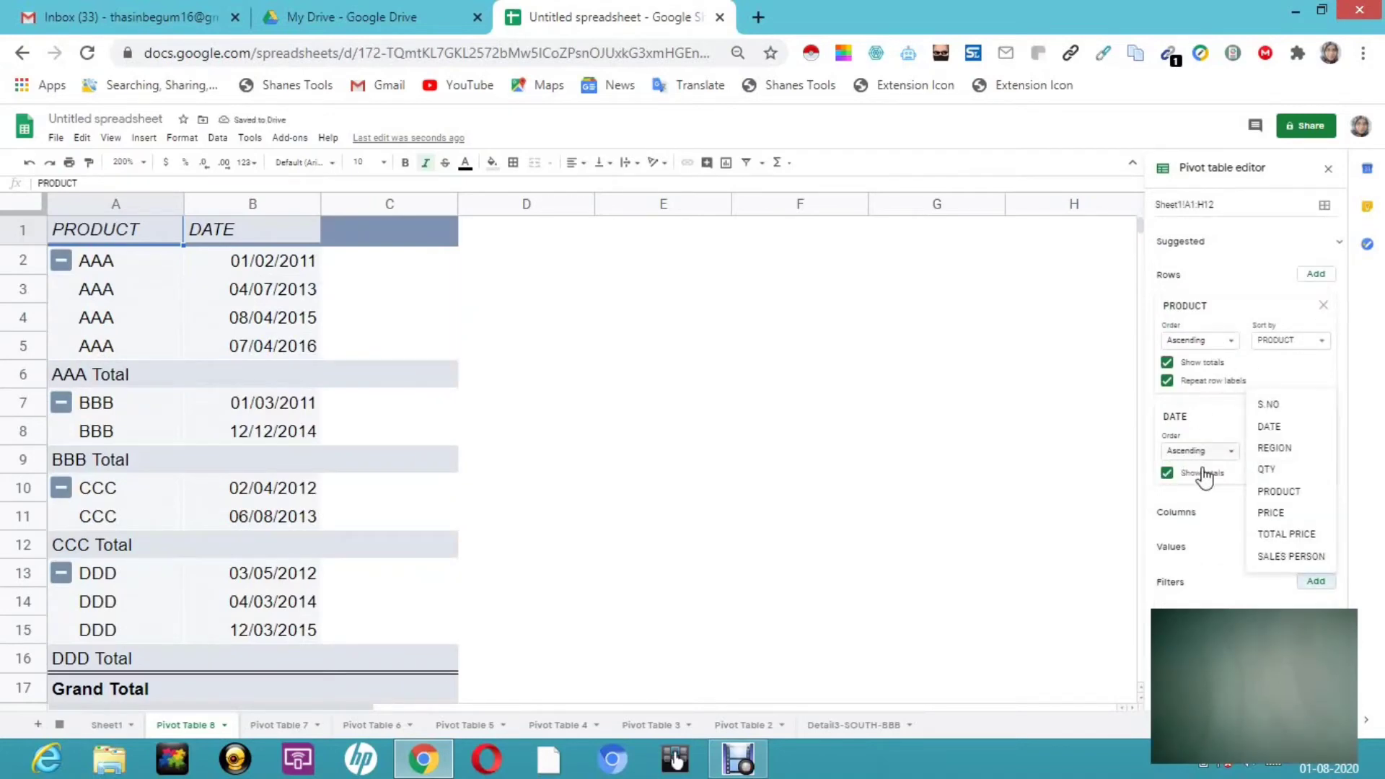
click(1323, 305)
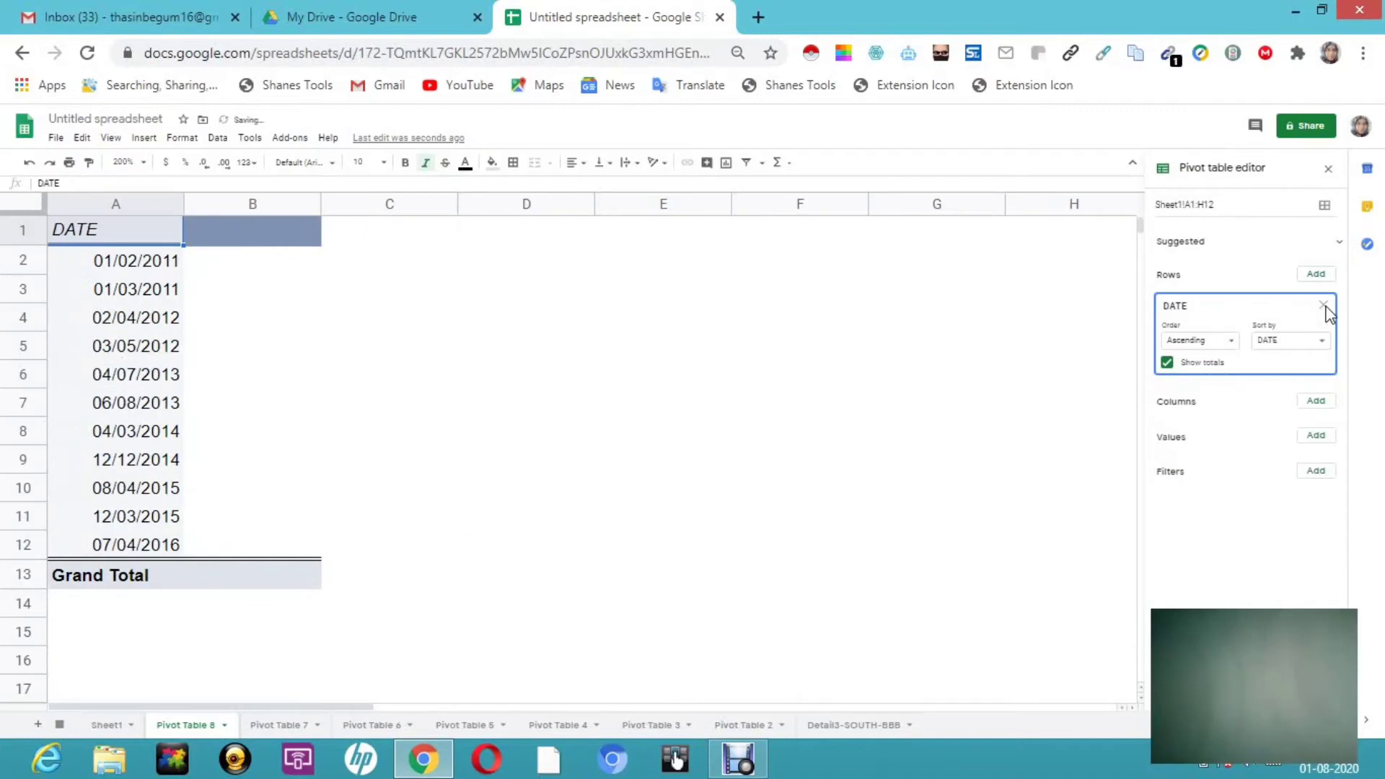
click(1324, 306)
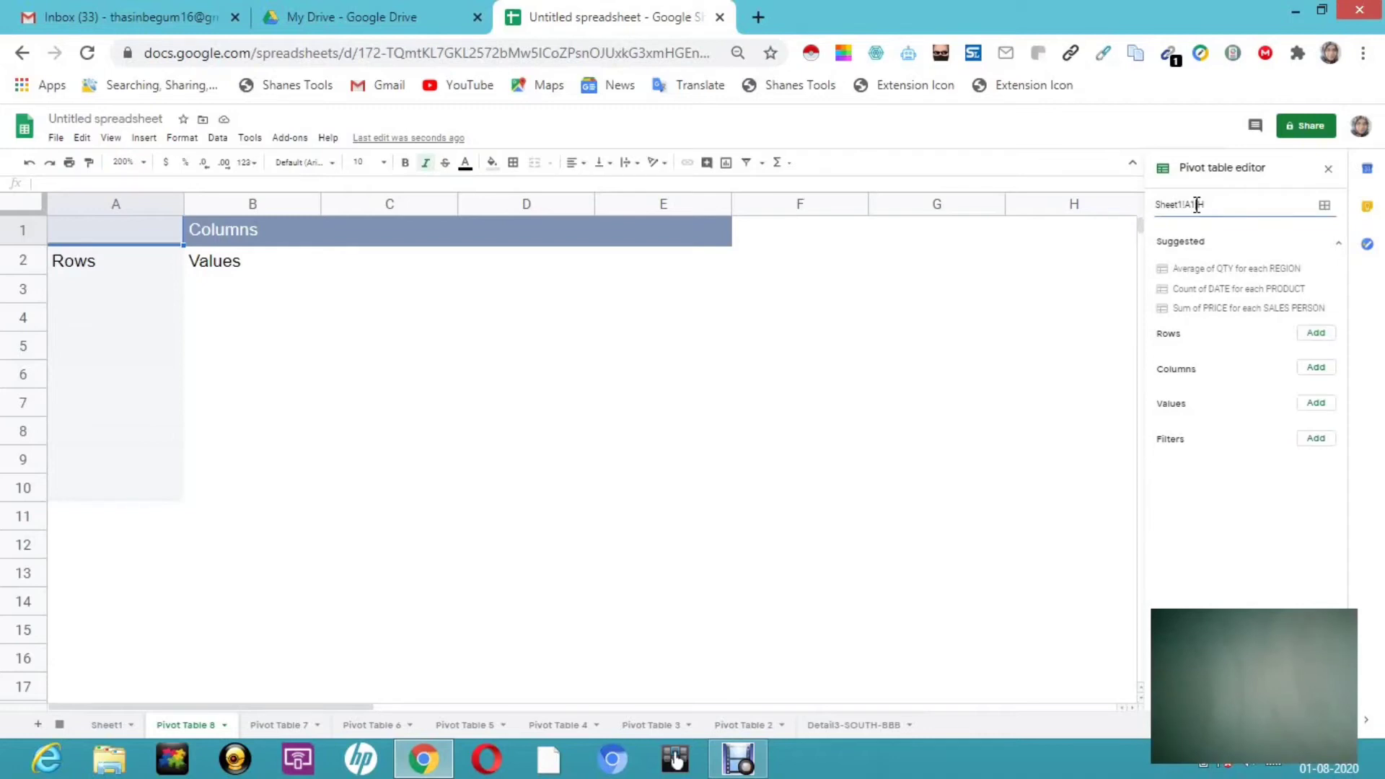
- Change the pivot table's source data range to the full columns Sheet1!A:H
key(BackSpace)
key(BackSpace)
text(:)
click(1317, 334)
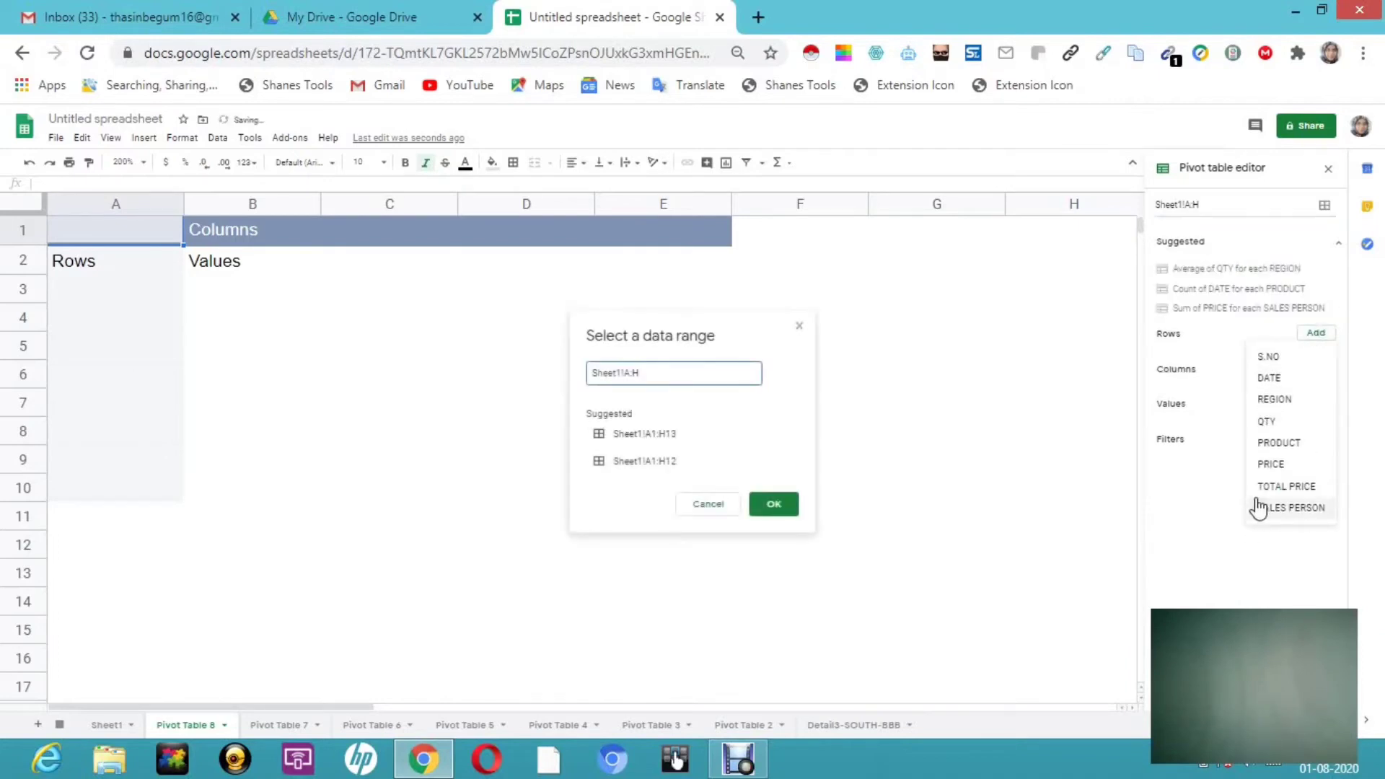
click(782, 518)
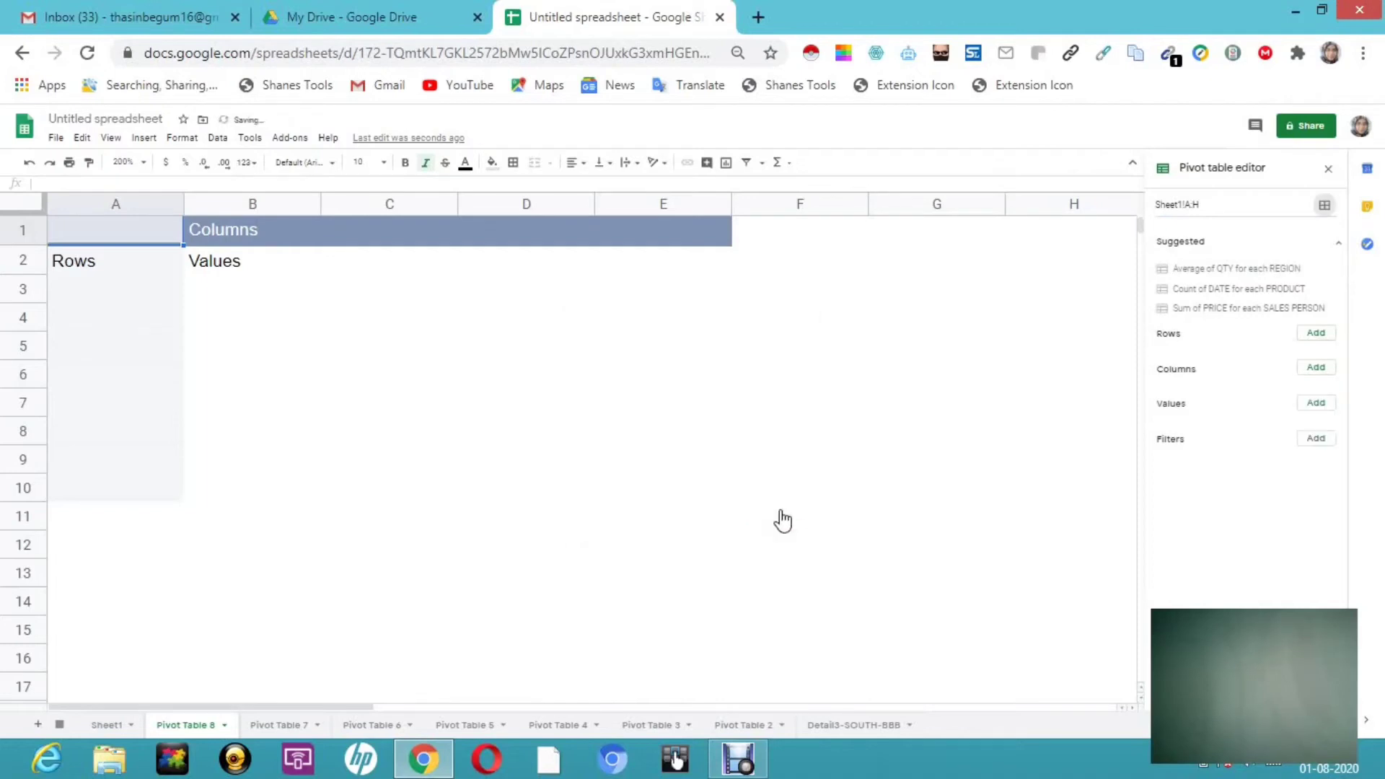
- Build the pivot table with SALES PERSON as rows, PRODUCT as columns and TOTAL PRICE as values
click(1317, 338)
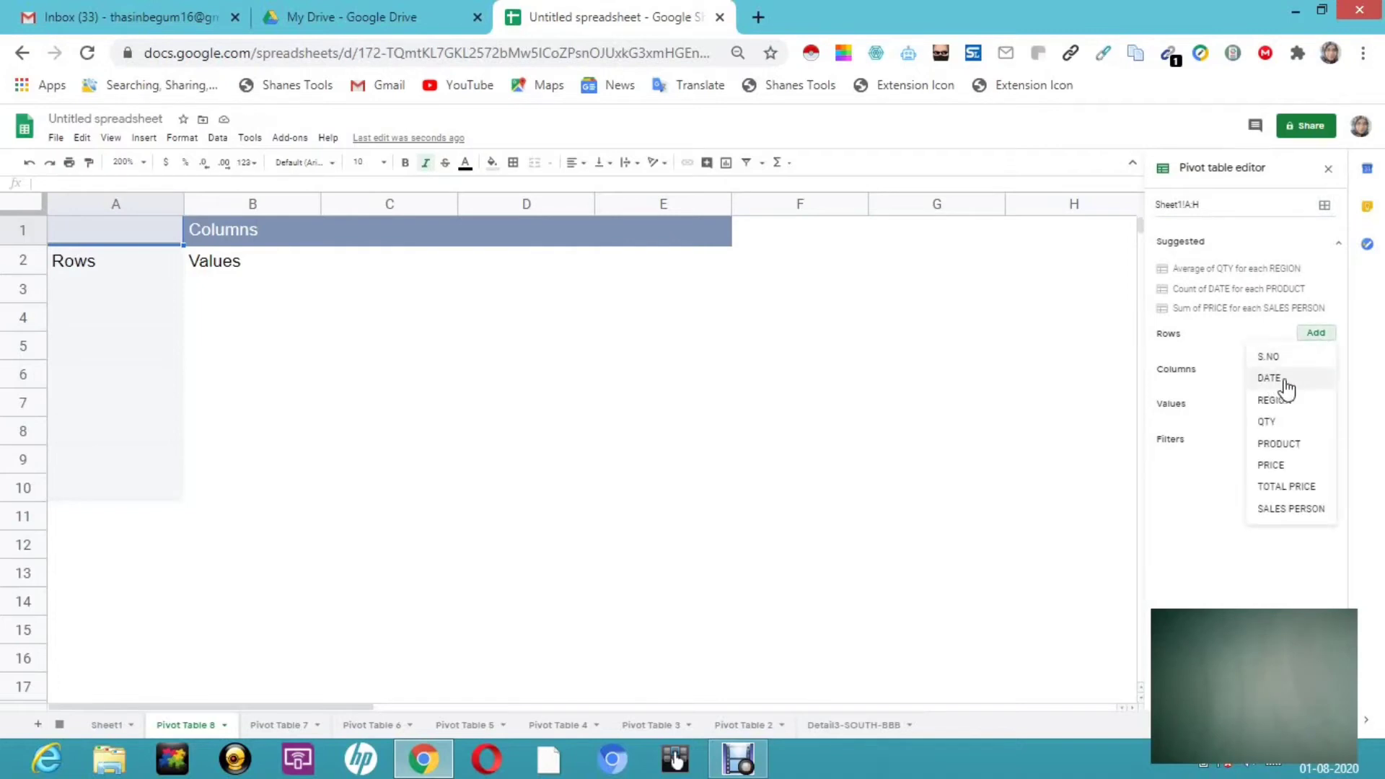
click(1281, 509)
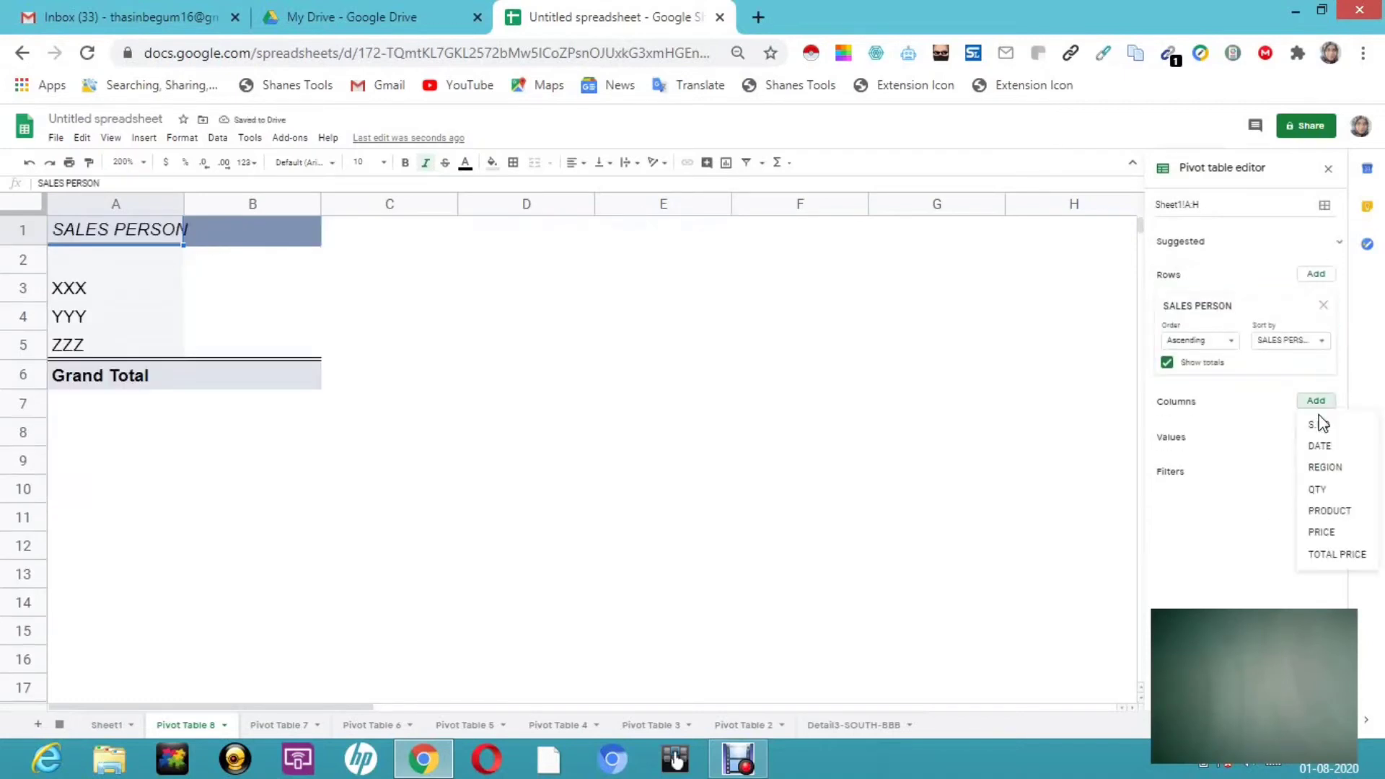
click(1326, 513)
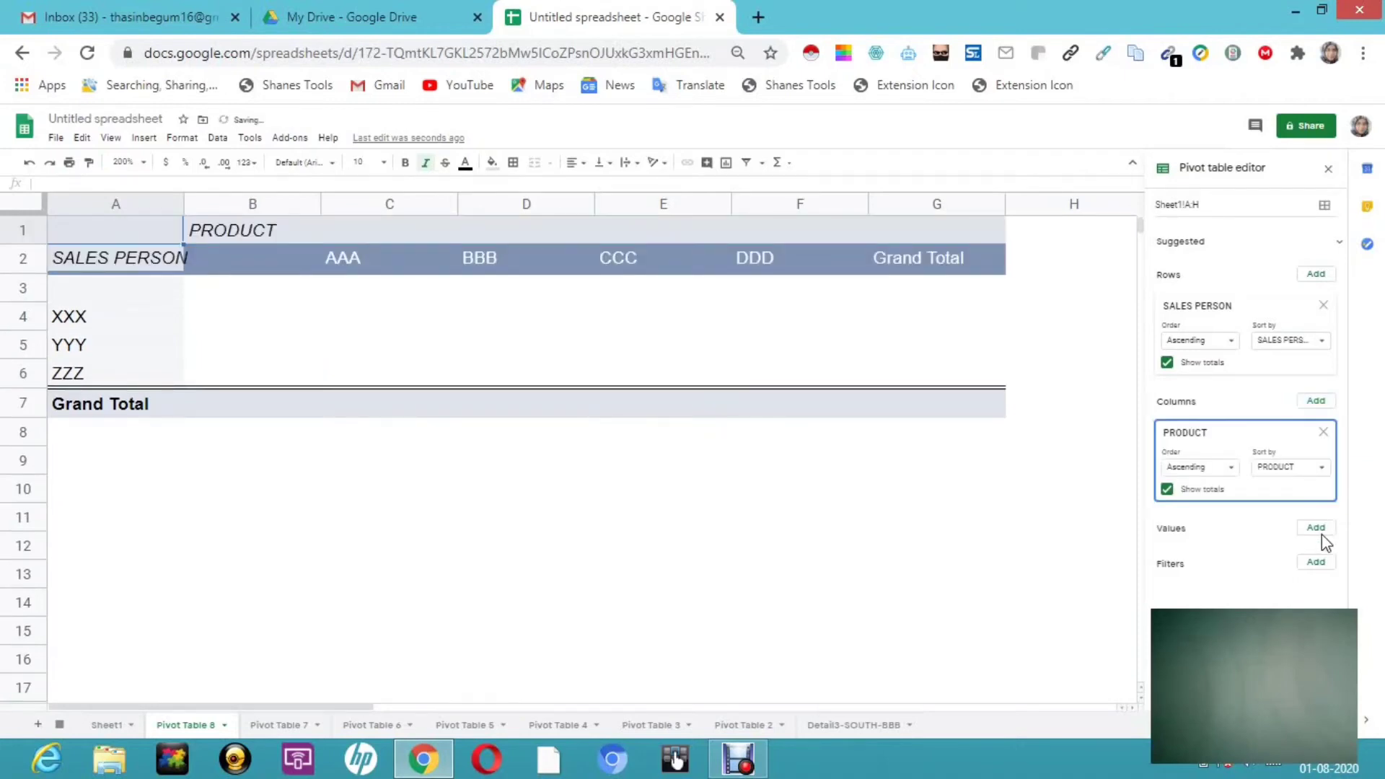
click(1318, 528)
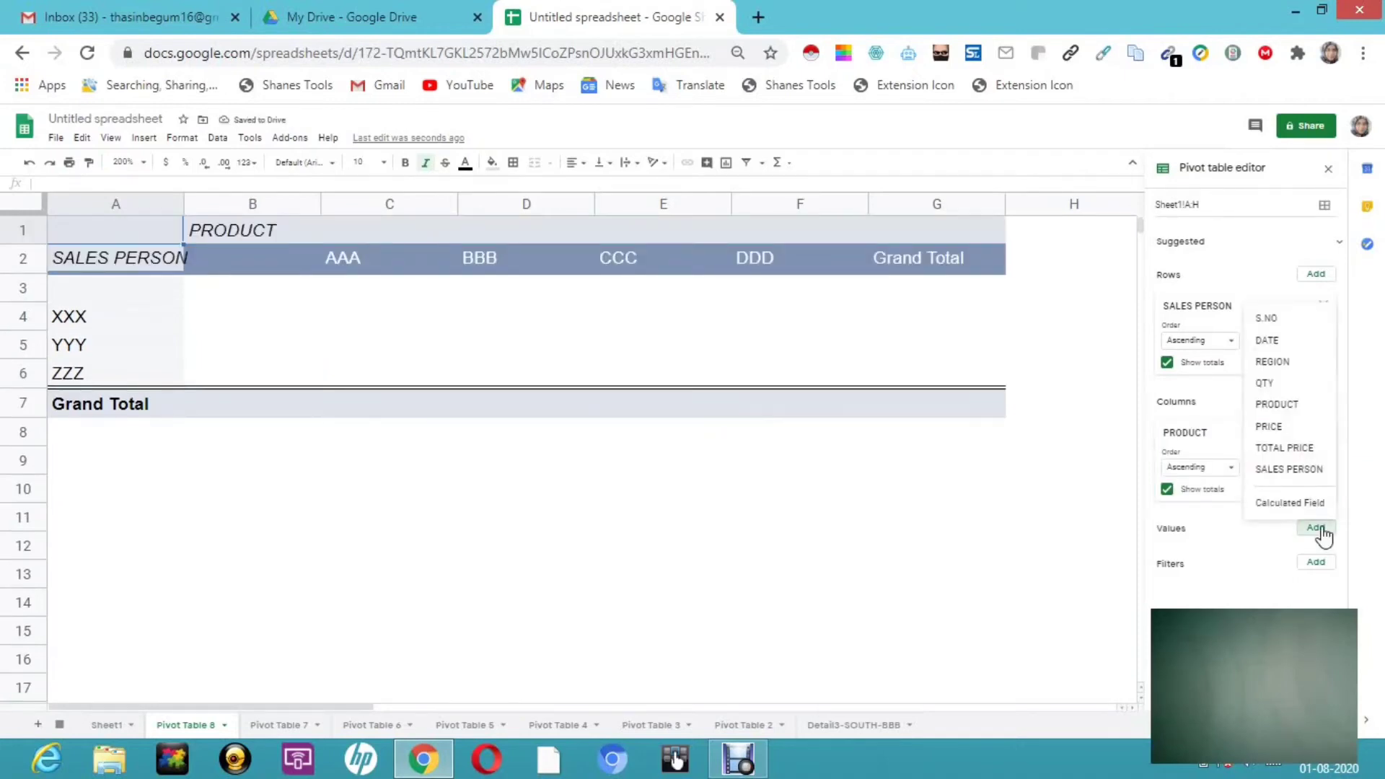
click(1300, 448)
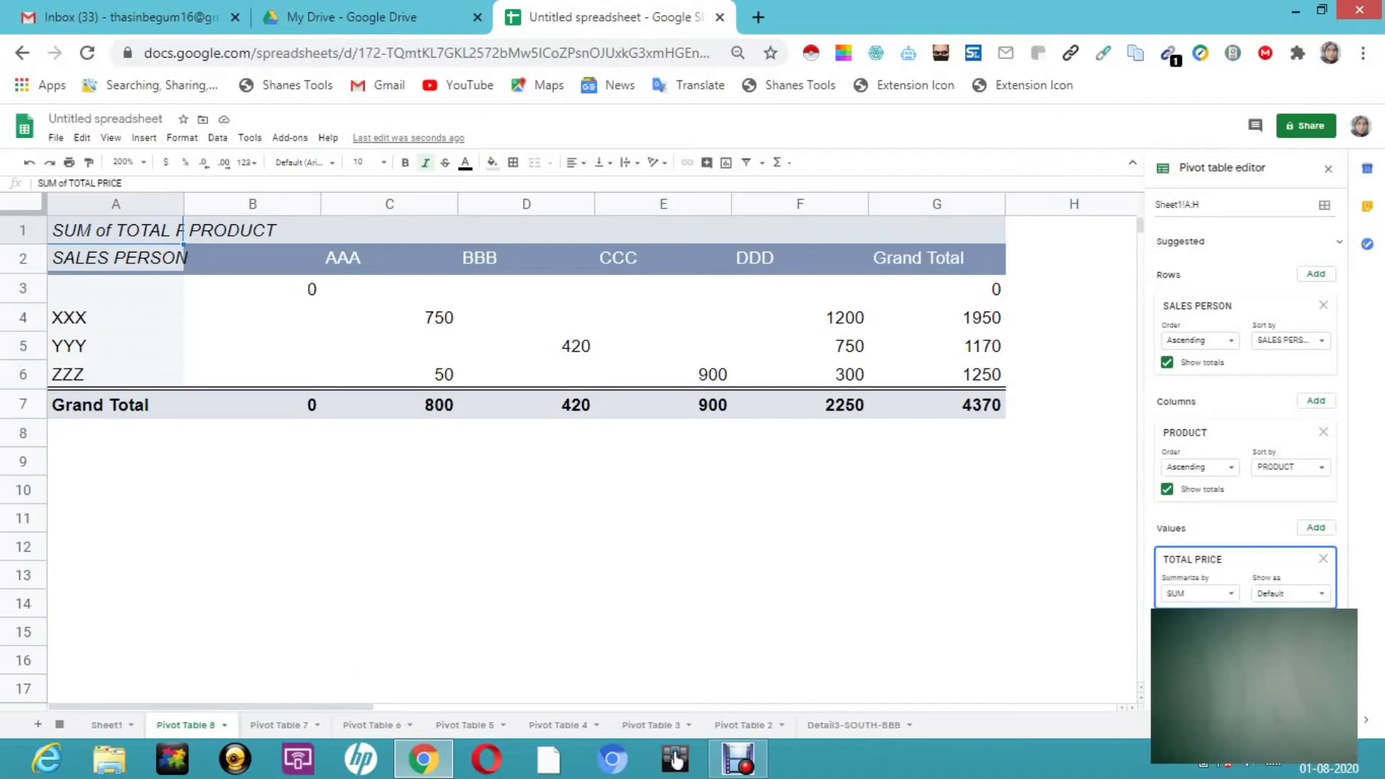
- Start a new record in row 13 of Sheet1 with S.NO 12, date 06/04/2018 and region NORTH
click(107, 725)
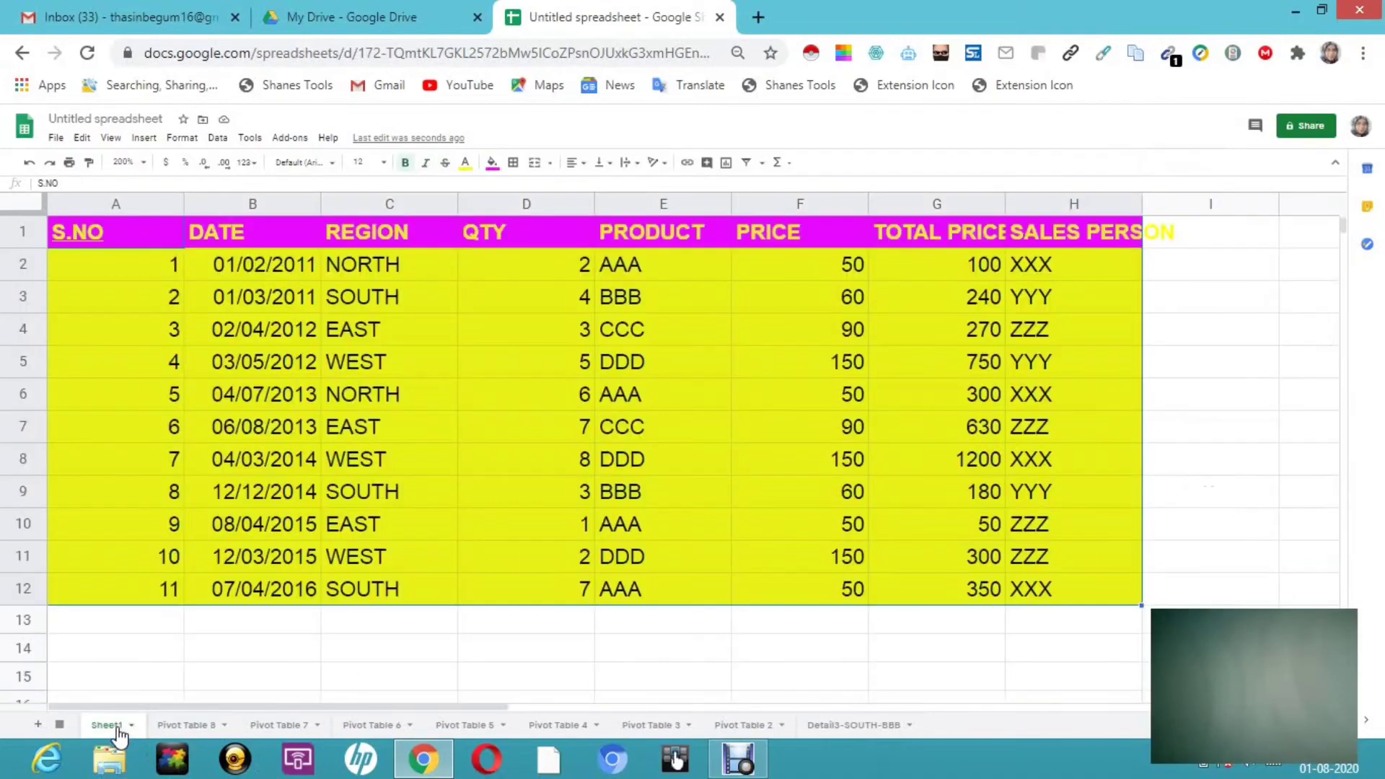
click(161, 622)
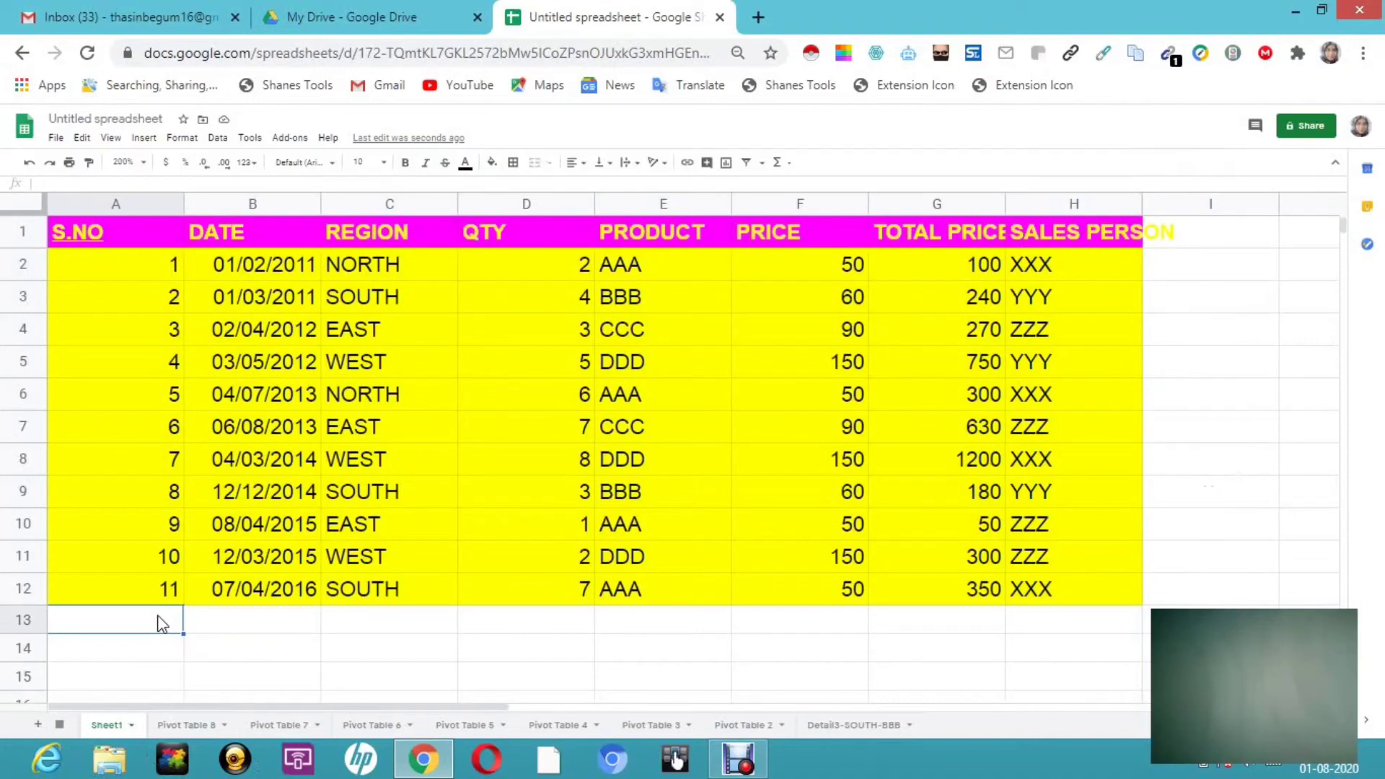
text(12)
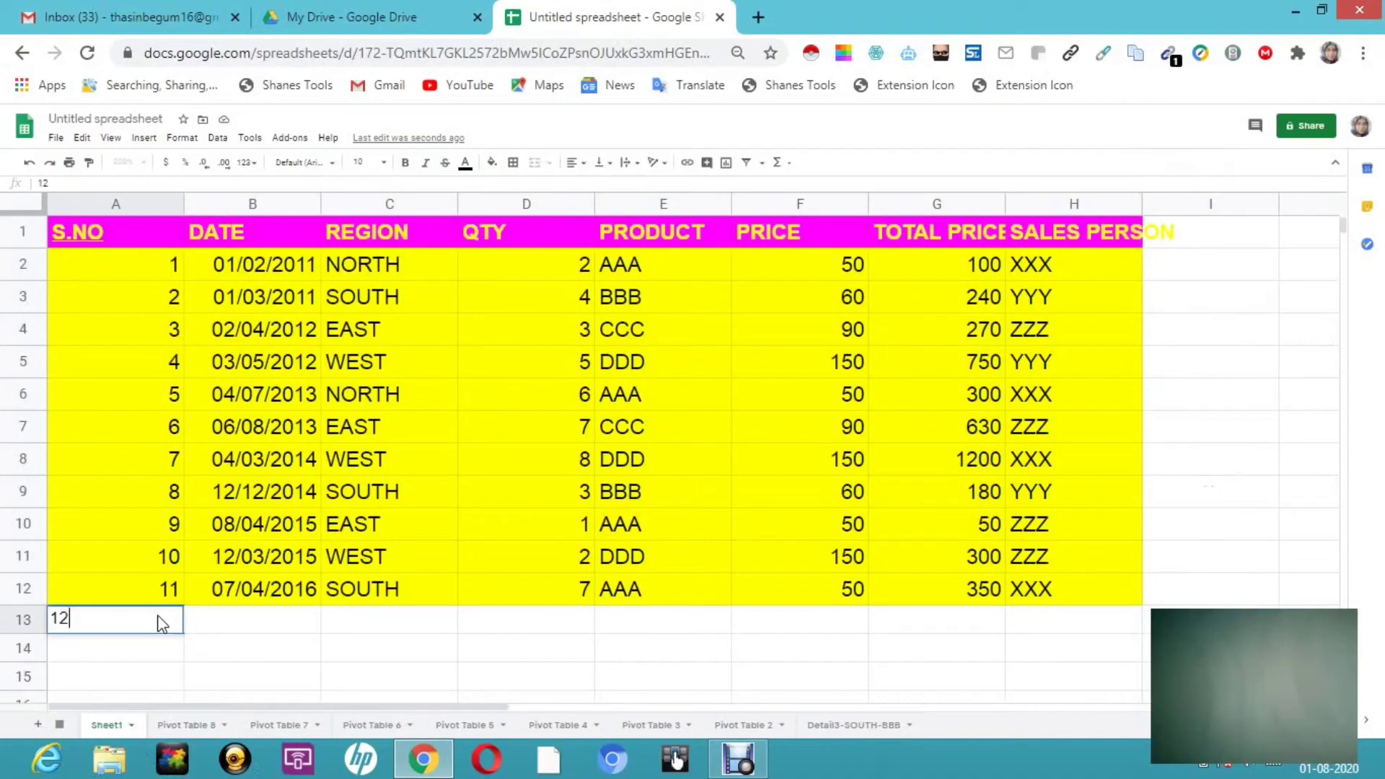
click(251, 619)
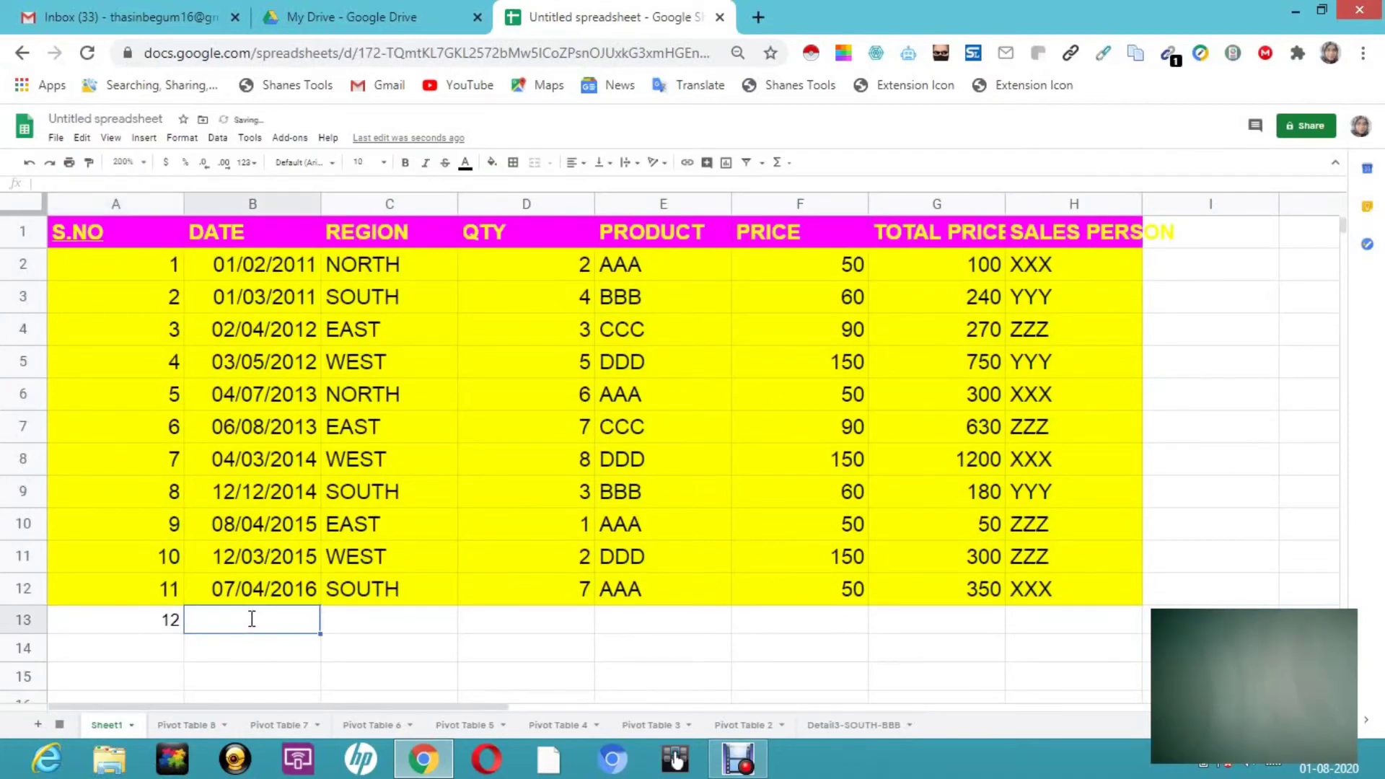
text(06/)
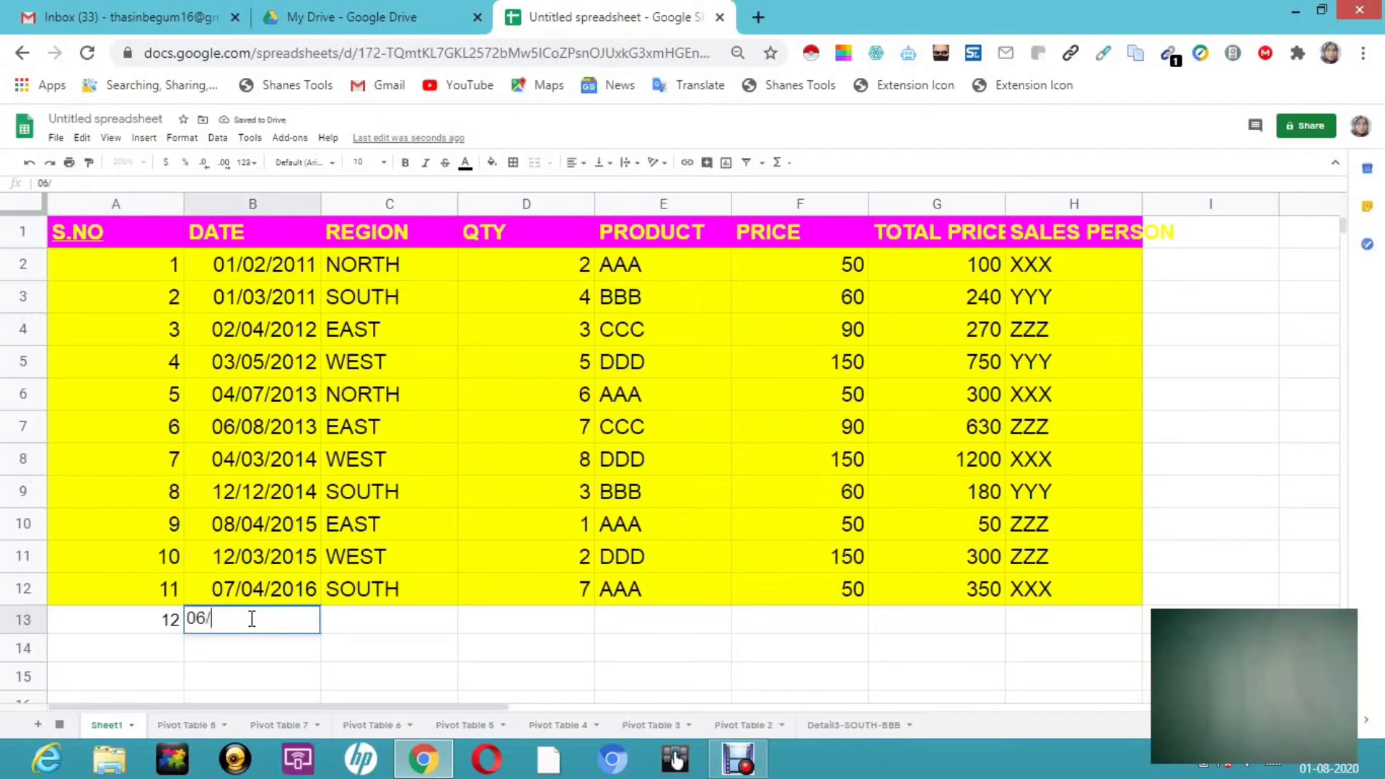
text(04/2018)
click(370, 629)
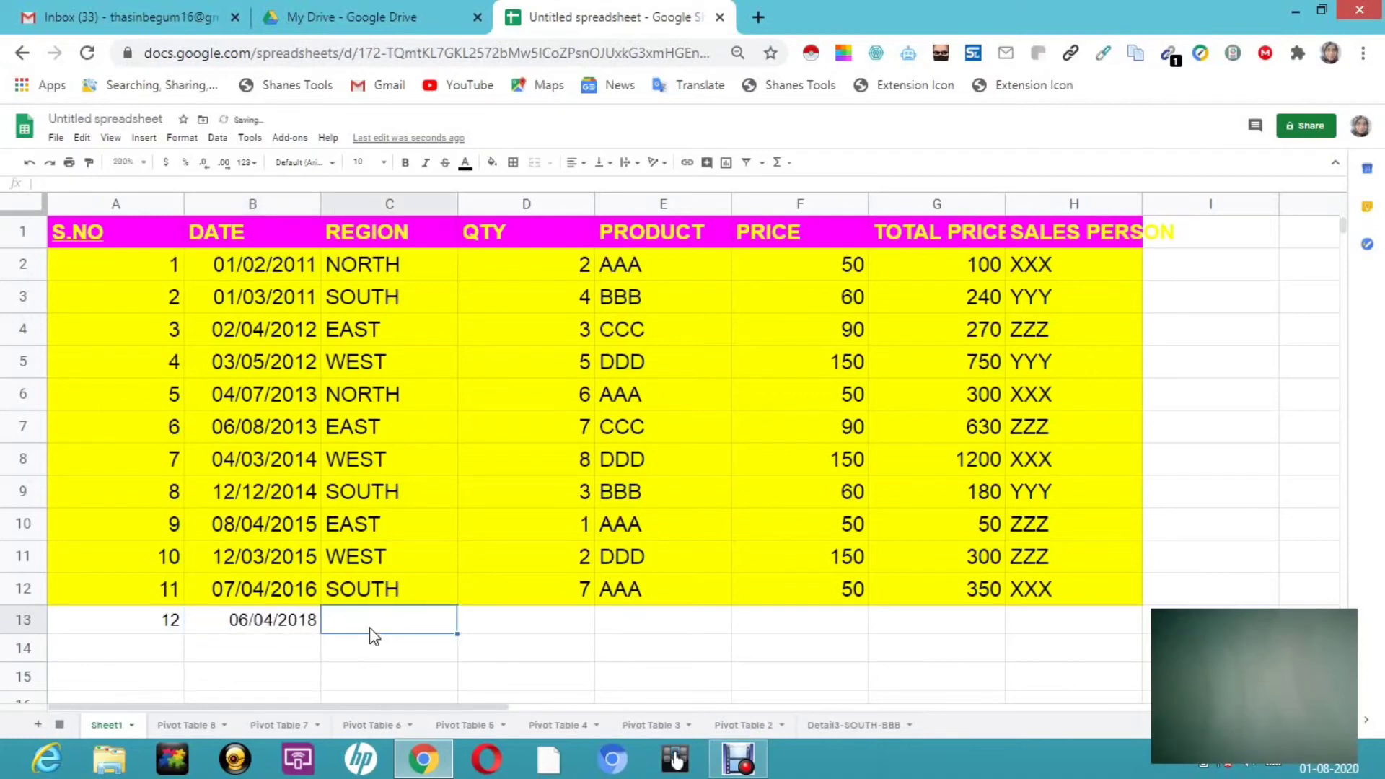
text(NORTH)
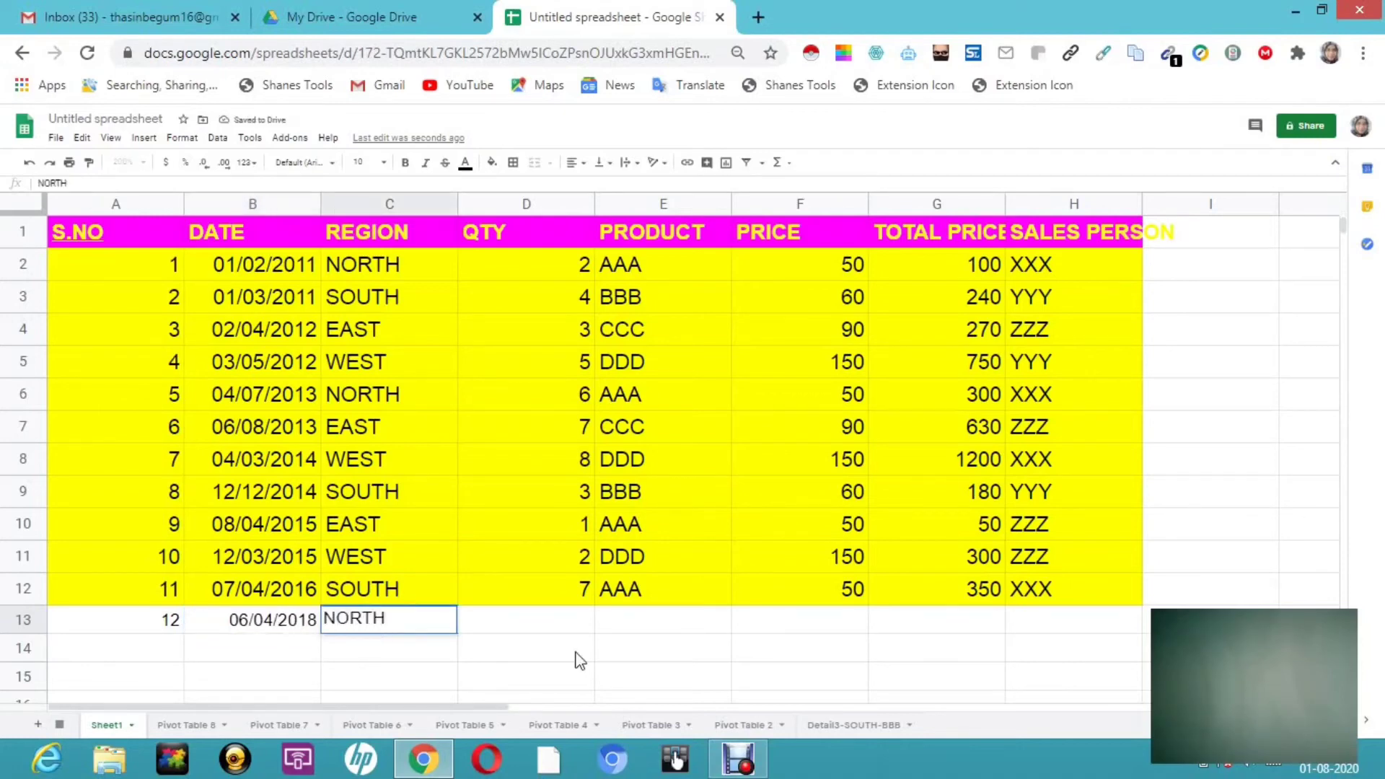
click(571, 621)
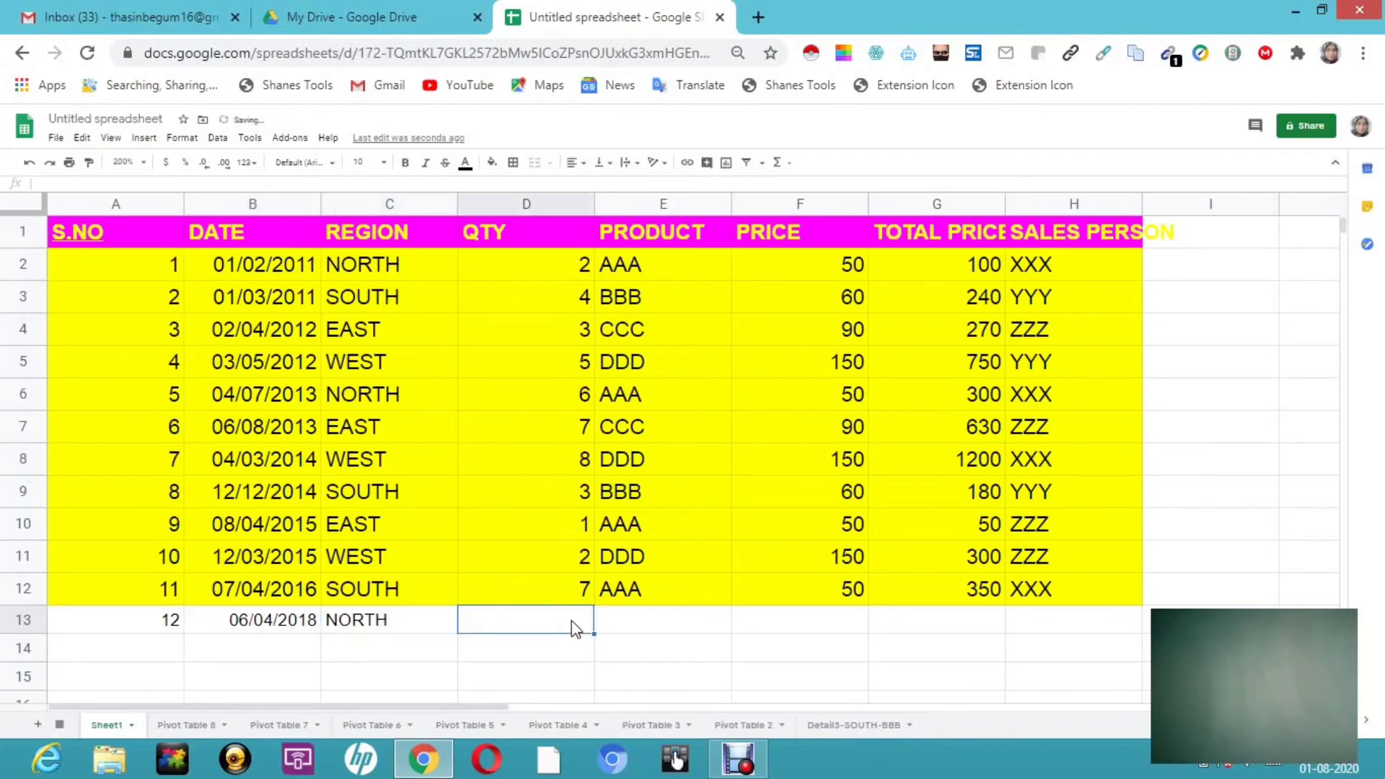
text(4)
click(628, 619)
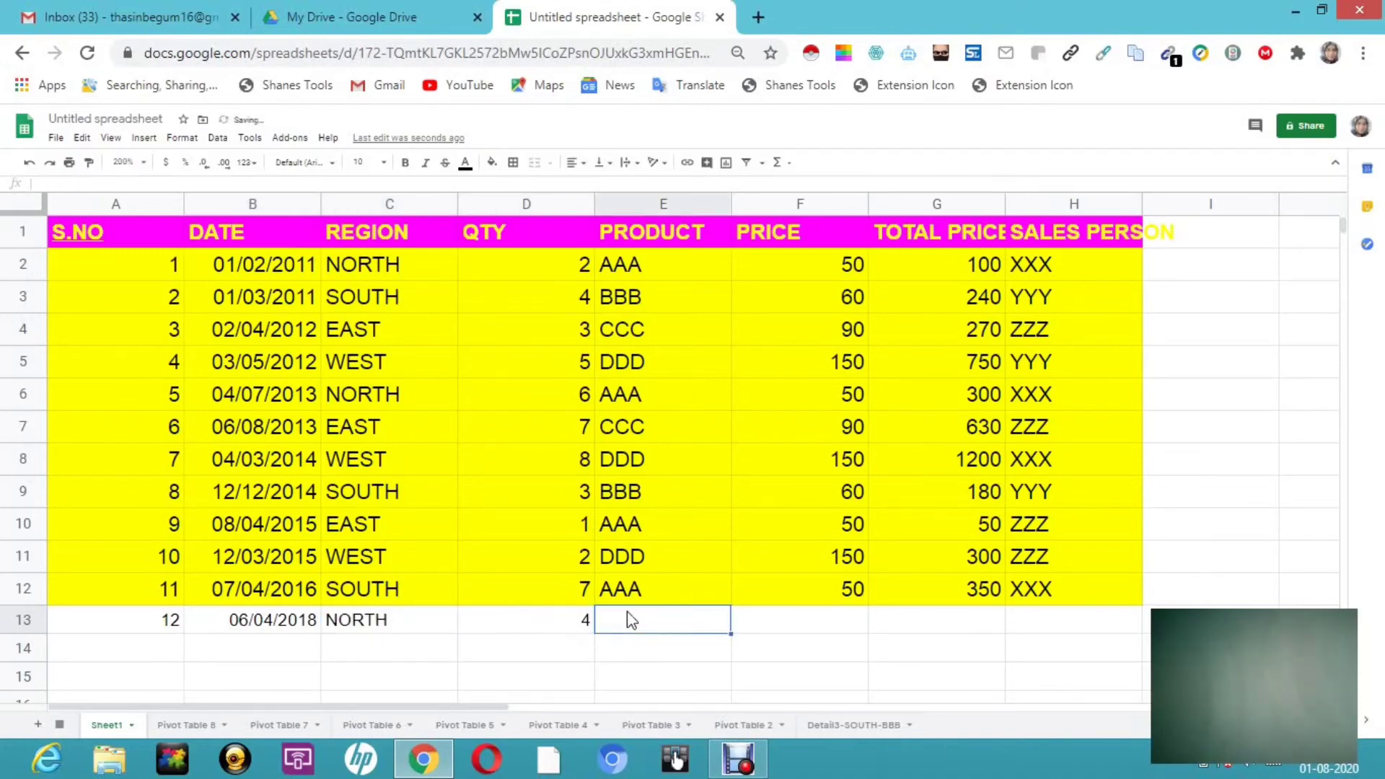
text(DD)
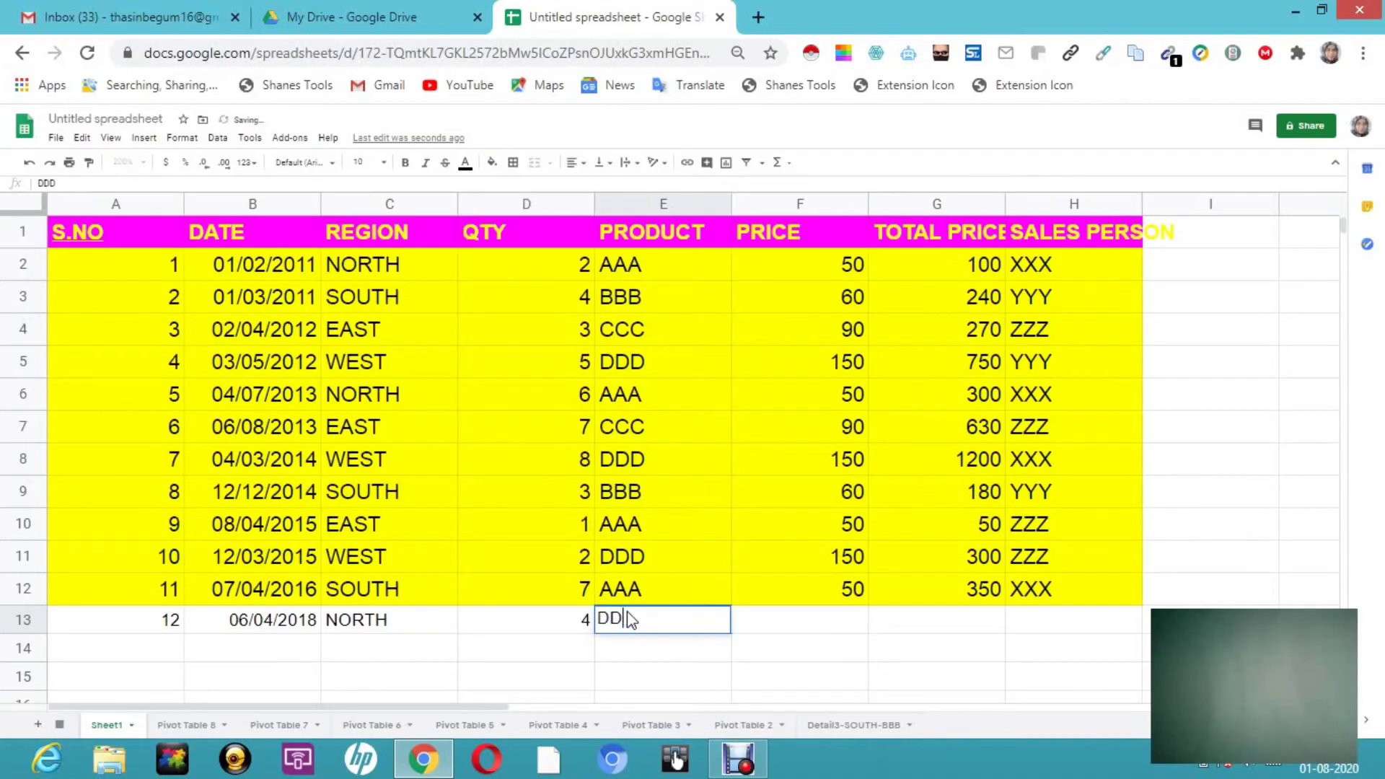
click(858, 632)
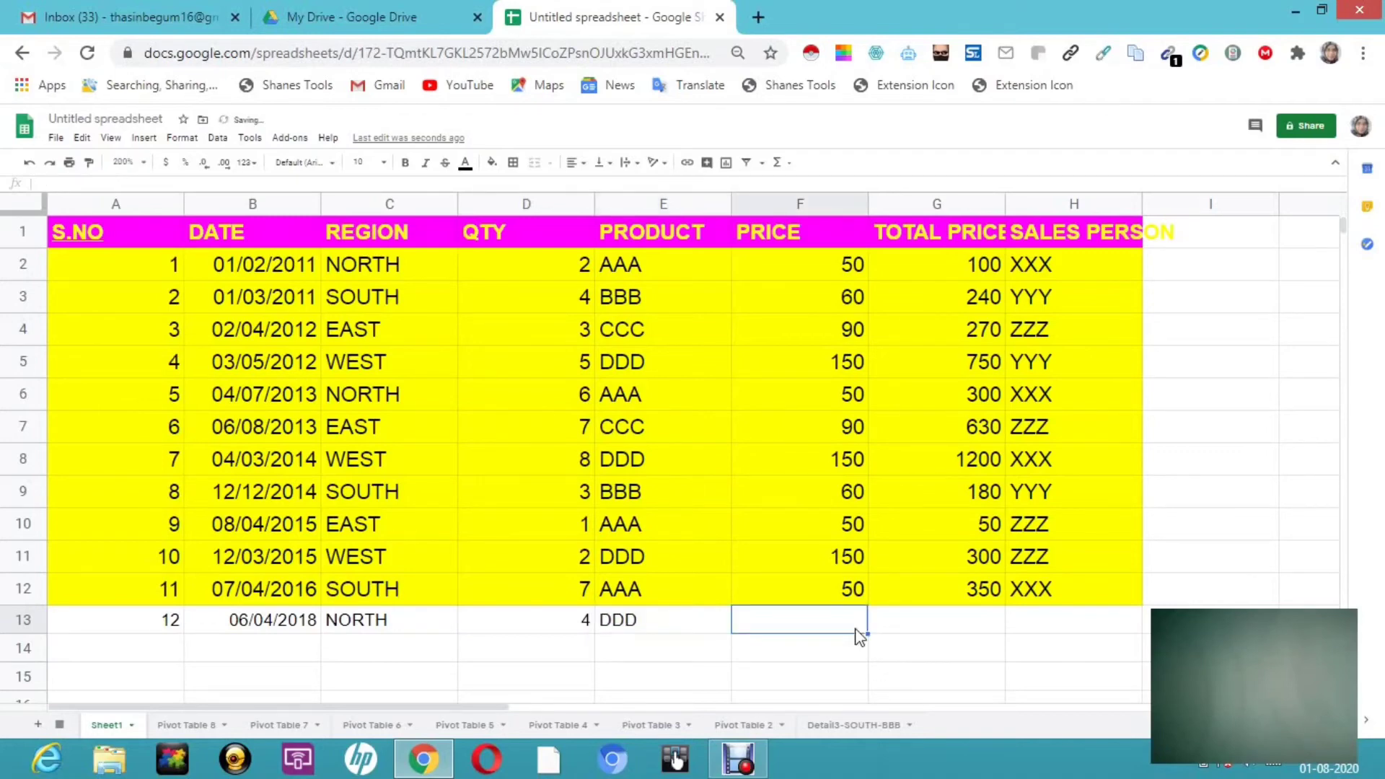
text(200)
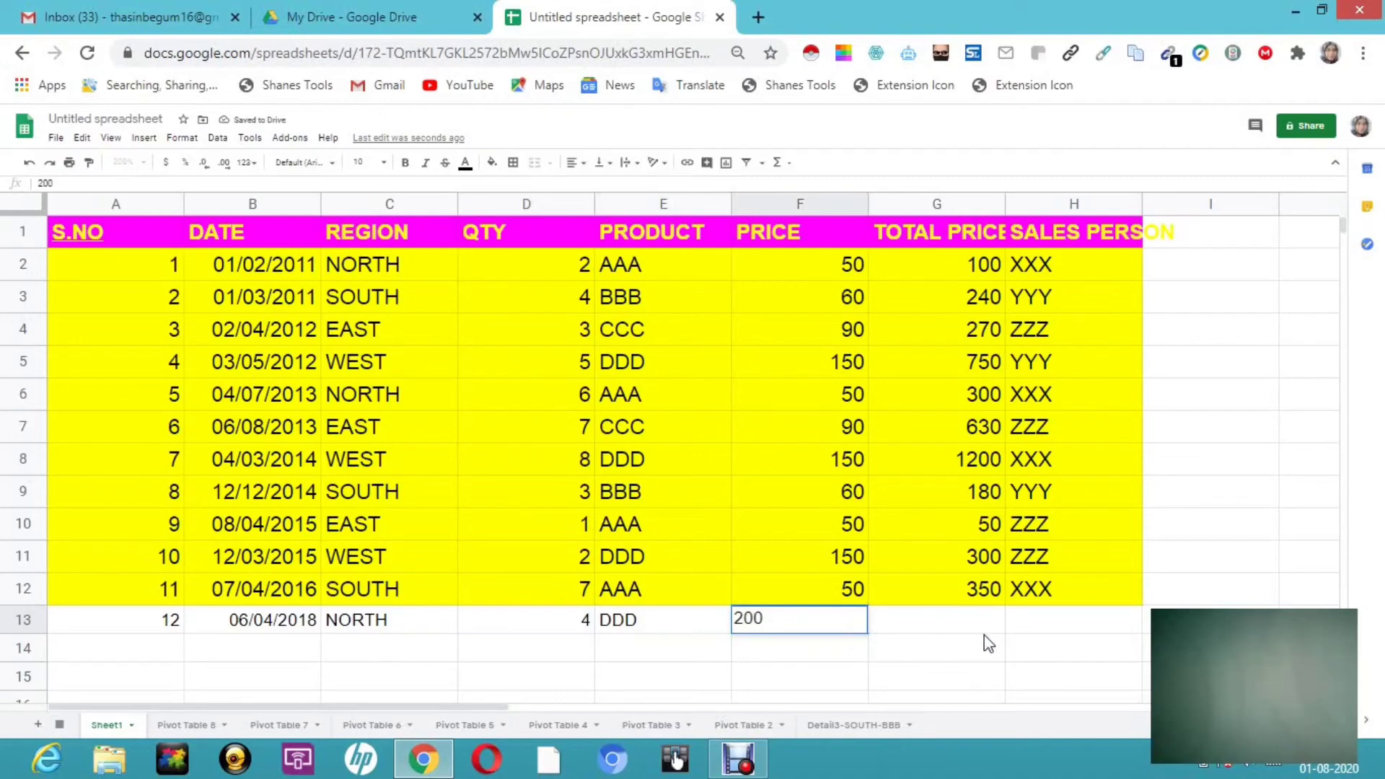
click(981, 631)
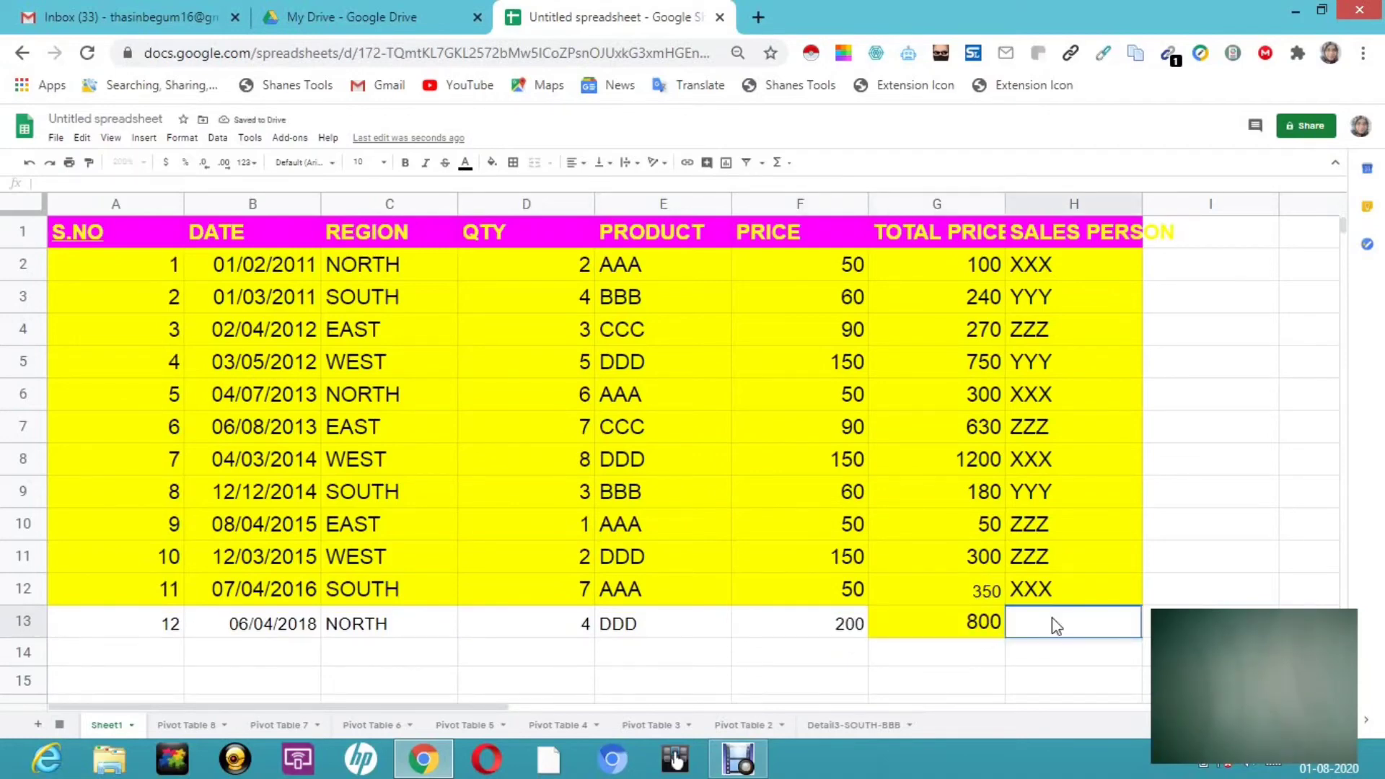
text(WWW)
key(Return)
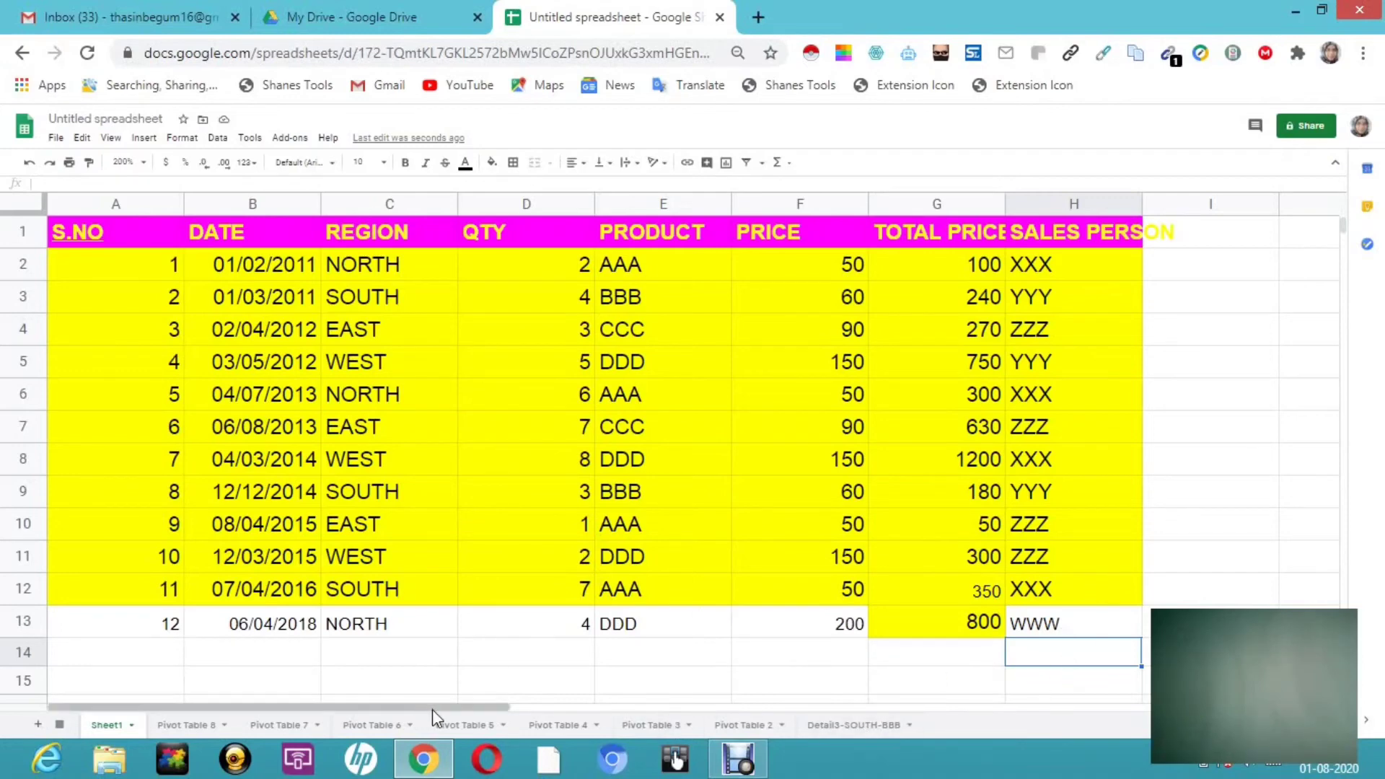
- Change the product in row 13 of Sheet1 to EEE and compare the source data with Pivot Table 8
click(186, 725)
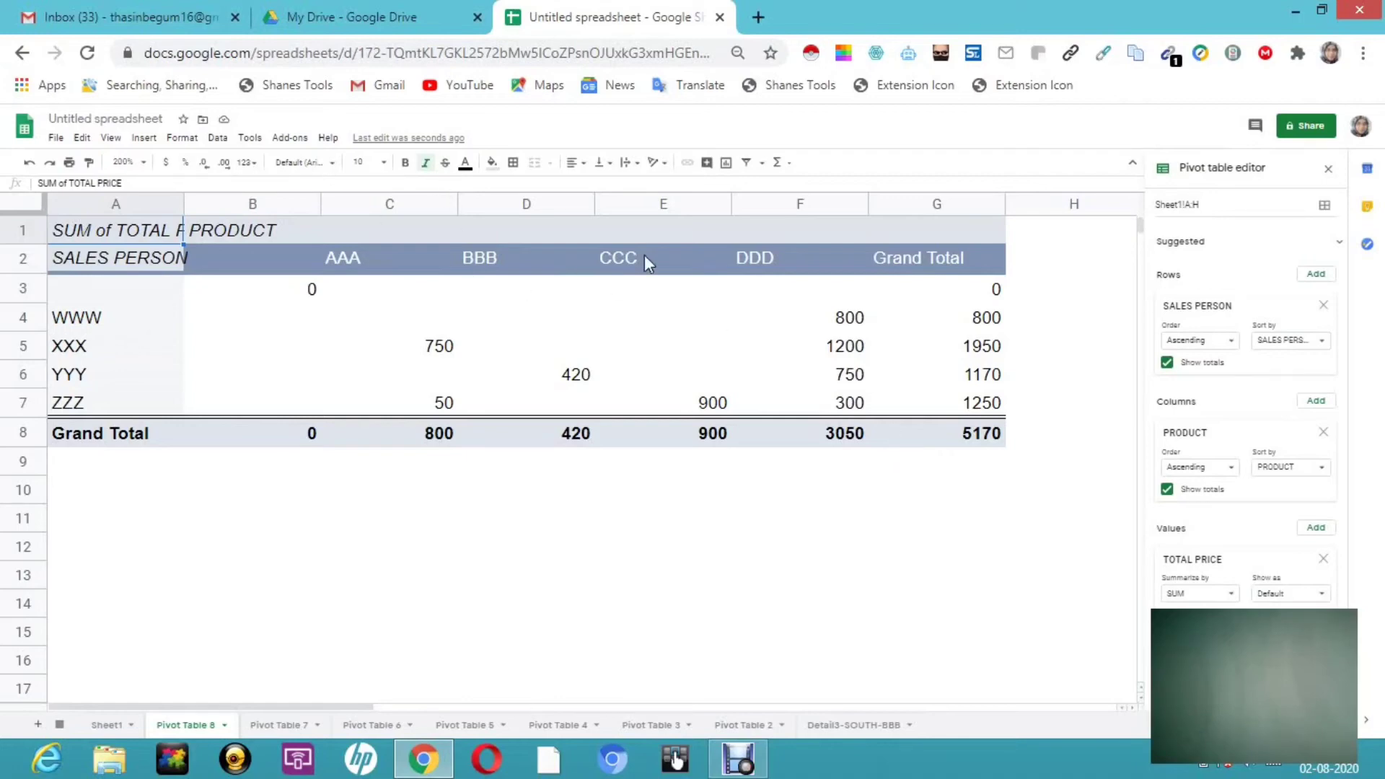
click(115, 725)
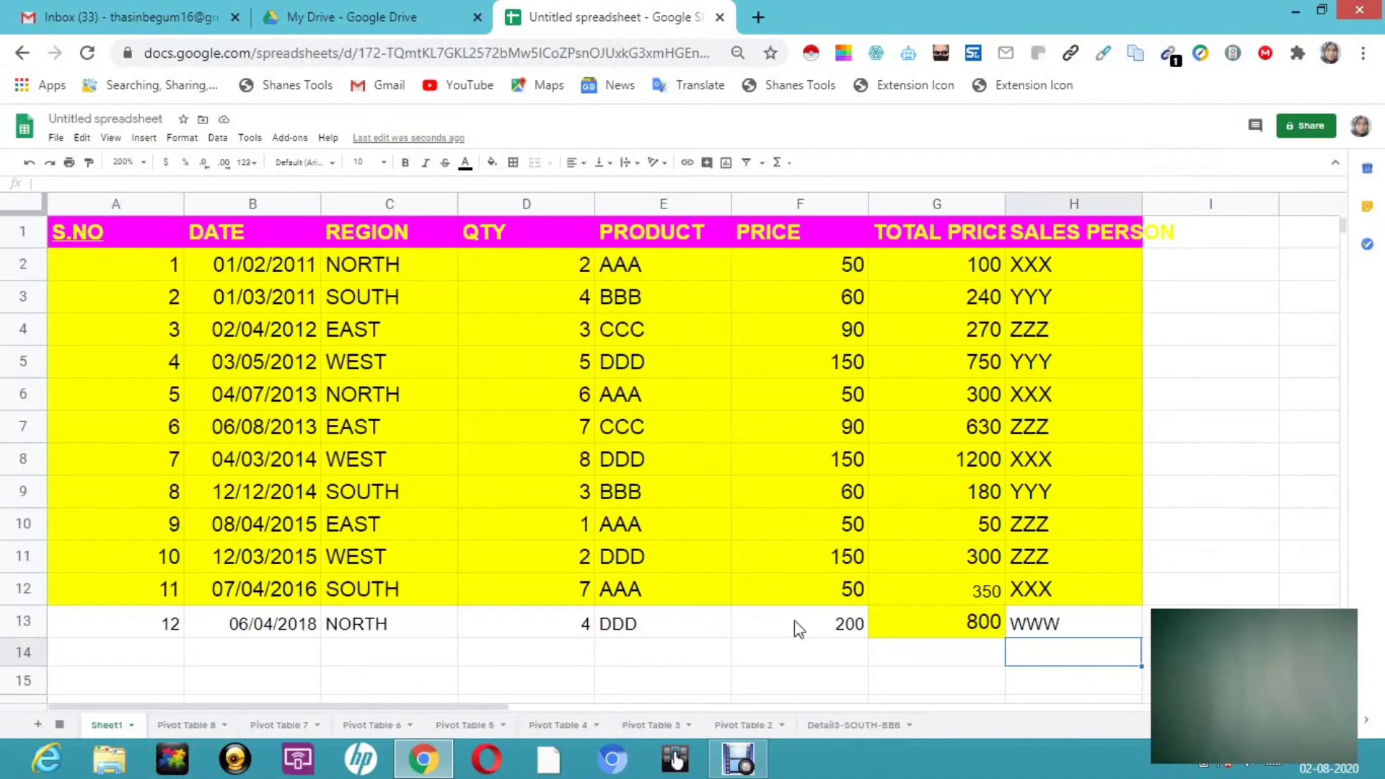
double_click(657, 624)
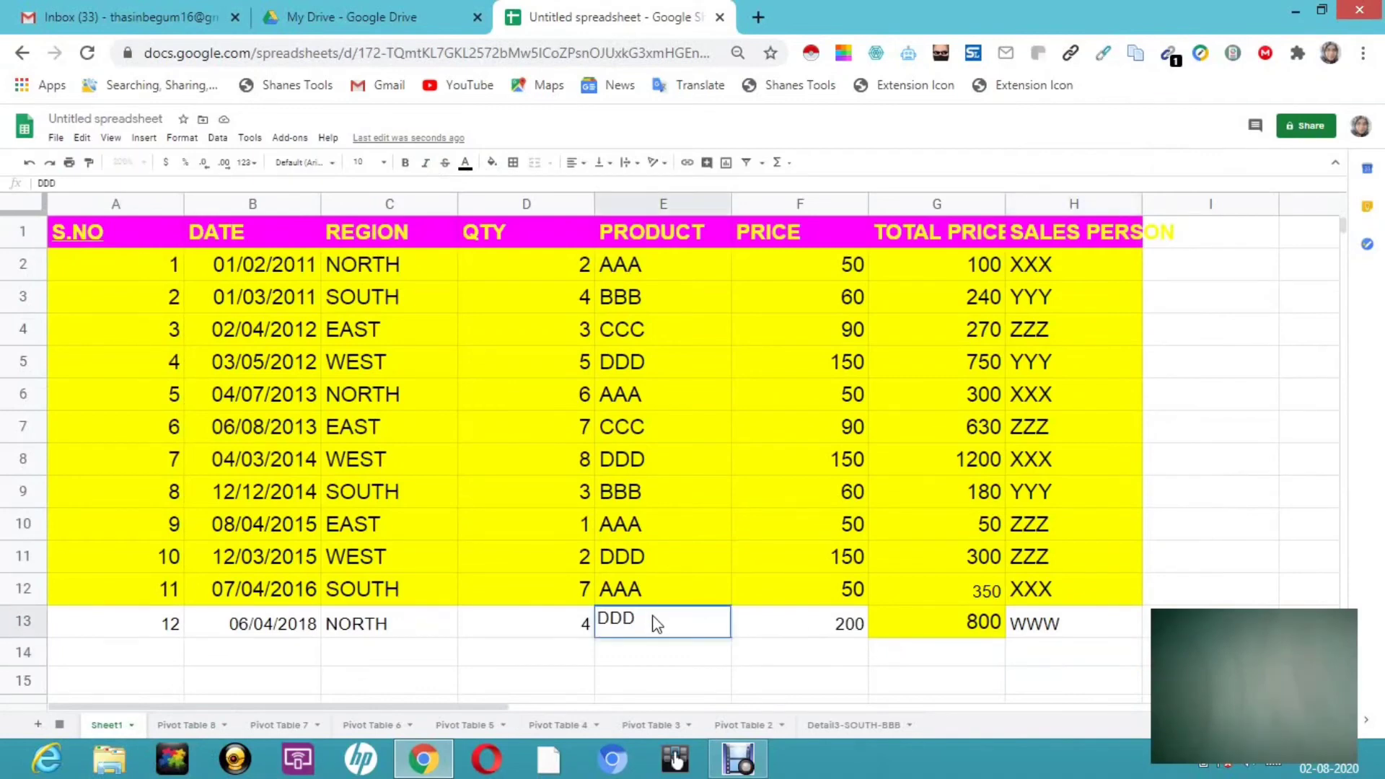
key(BackSpace)
key(BackSpace)
key(BackSpace)
text(EEE)
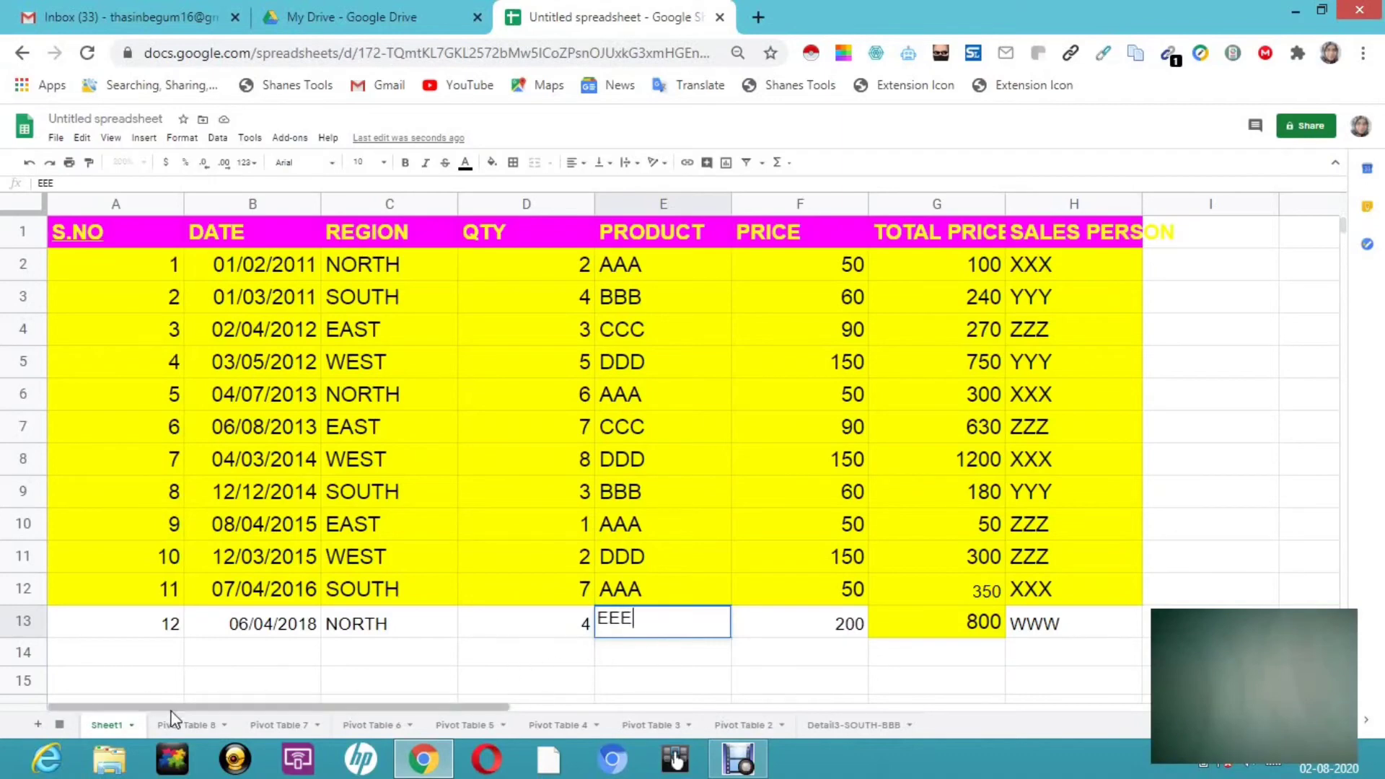
click(186, 729)
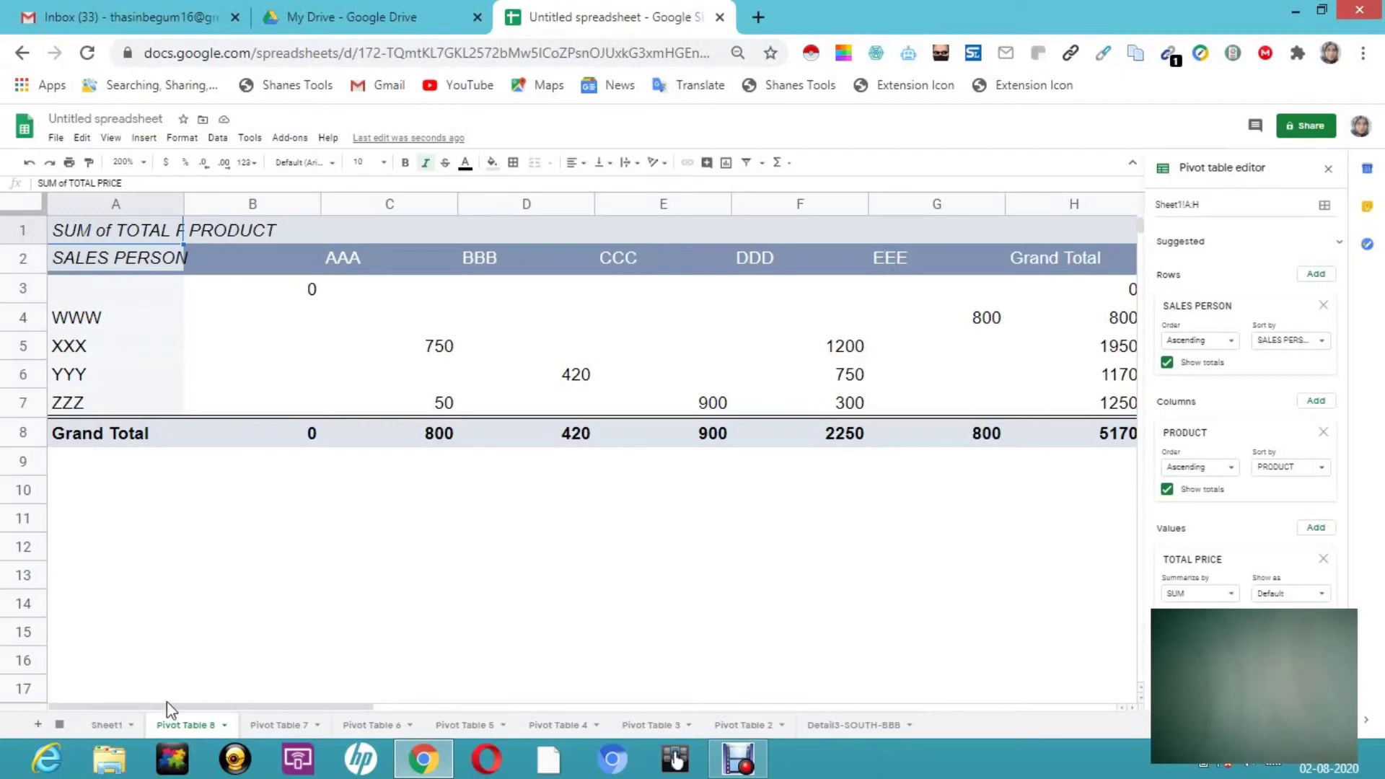
click(105, 726)
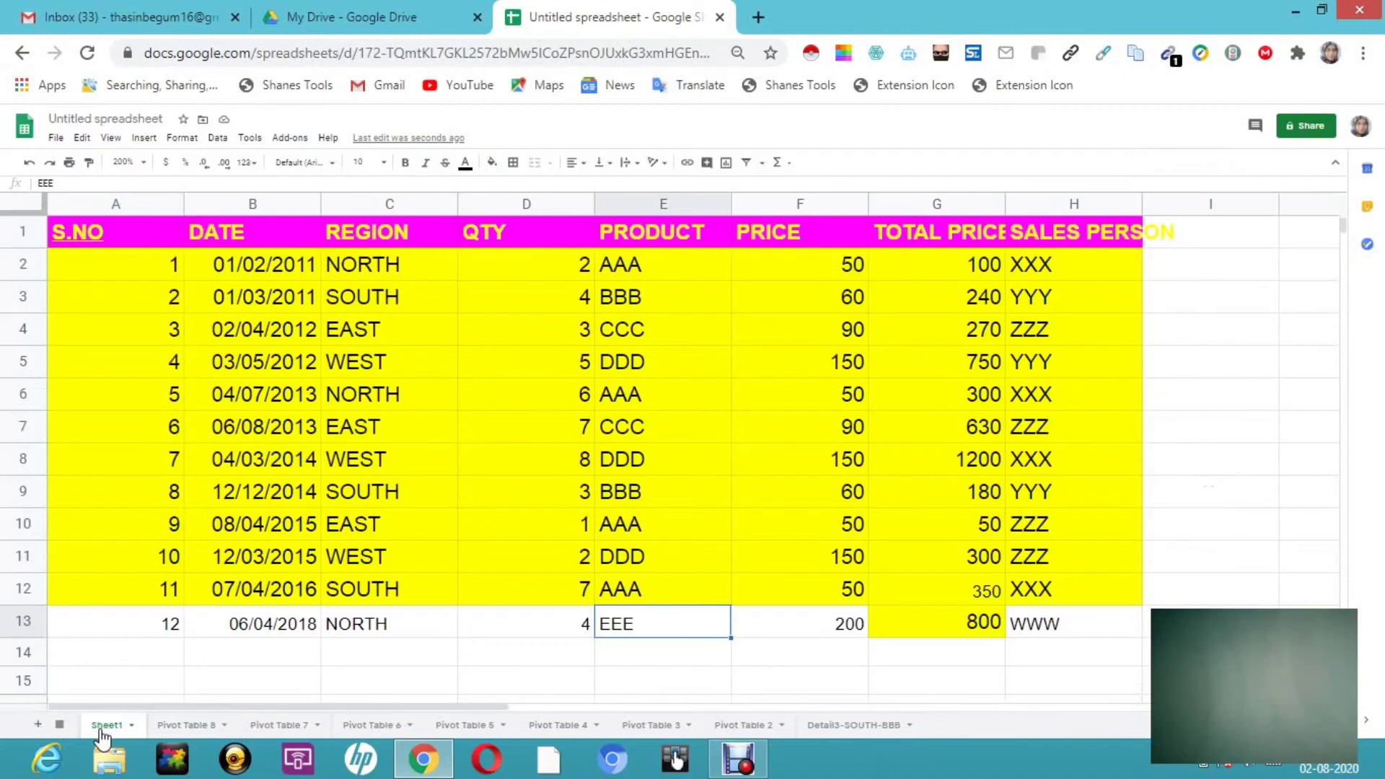
click(186, 725)
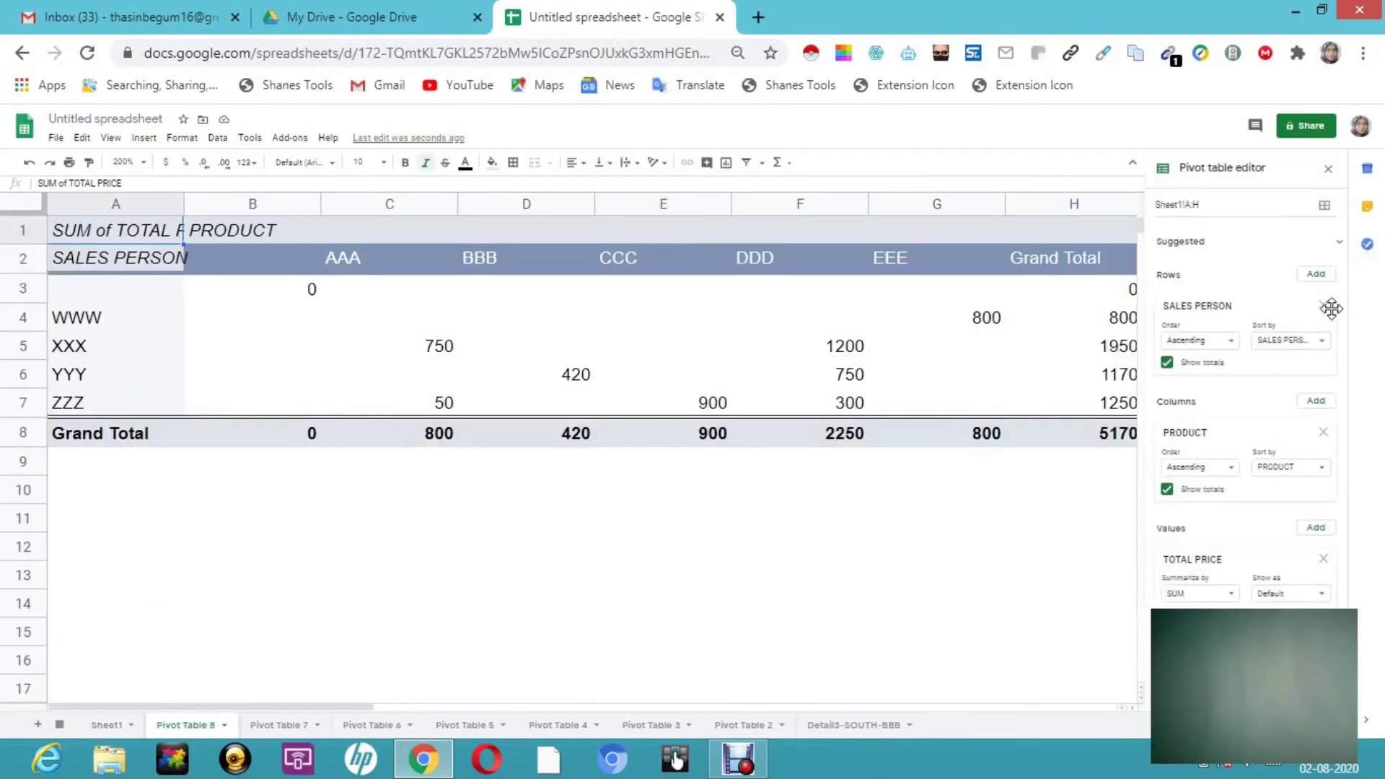
- Remove the SALES PERSON row, PRODUCT column and TOTAL PRICE value fields from the pivot table
click(1323, 305)
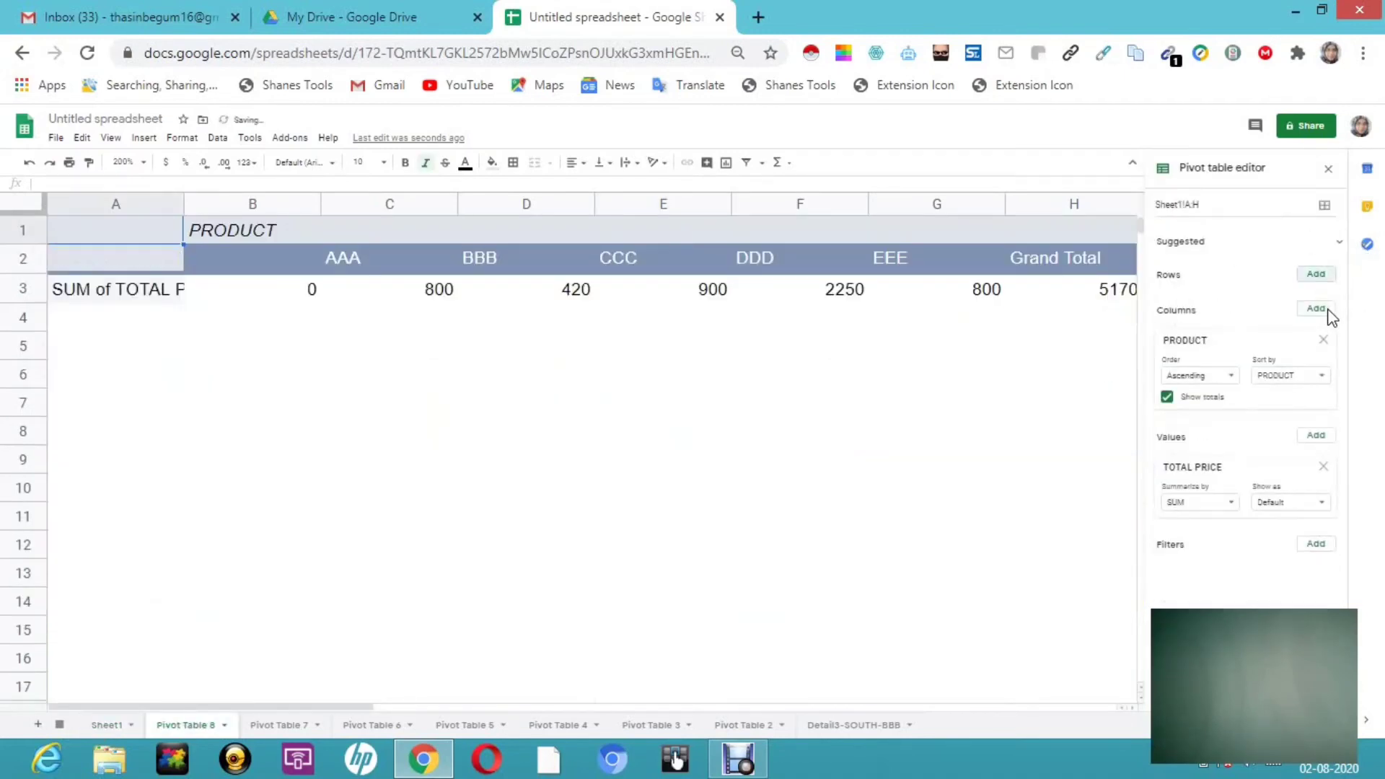
click(1324, 342)
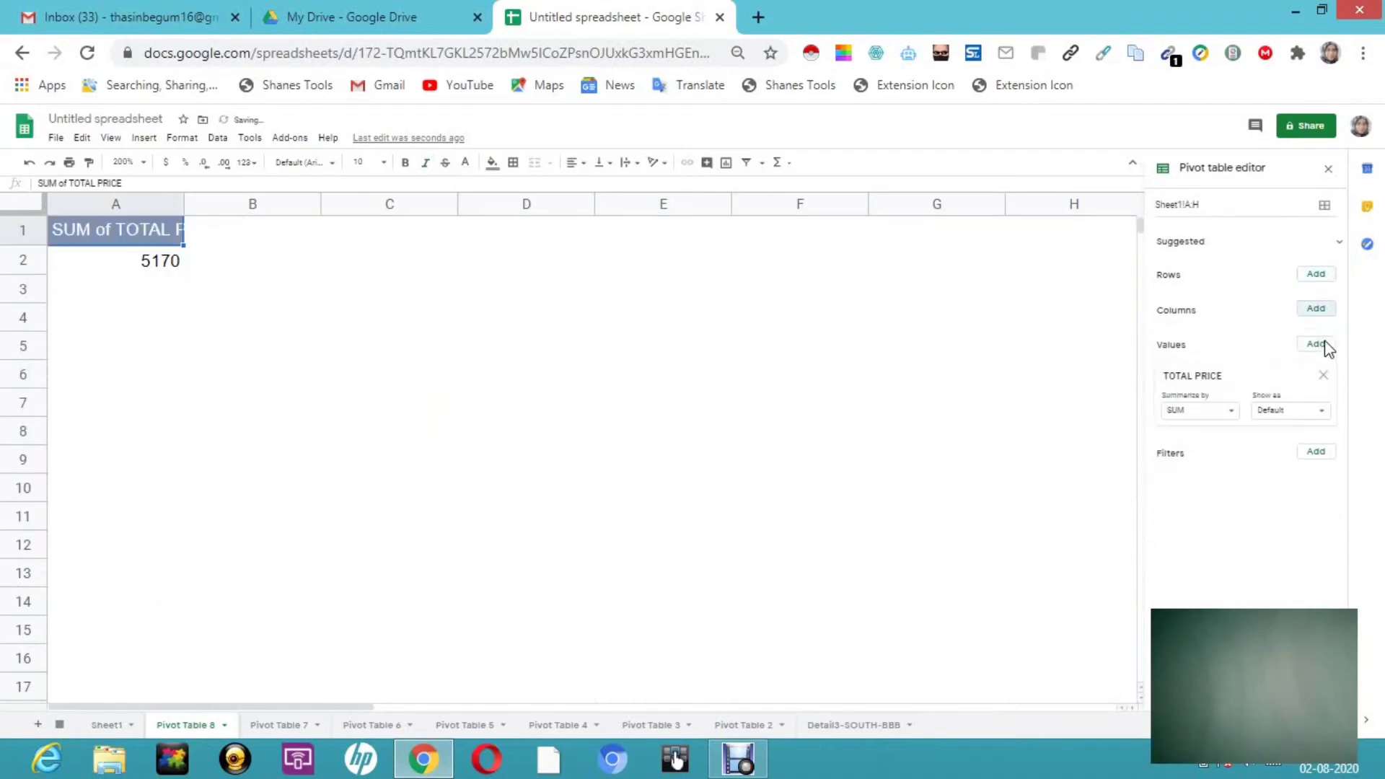
click(1324, 376)
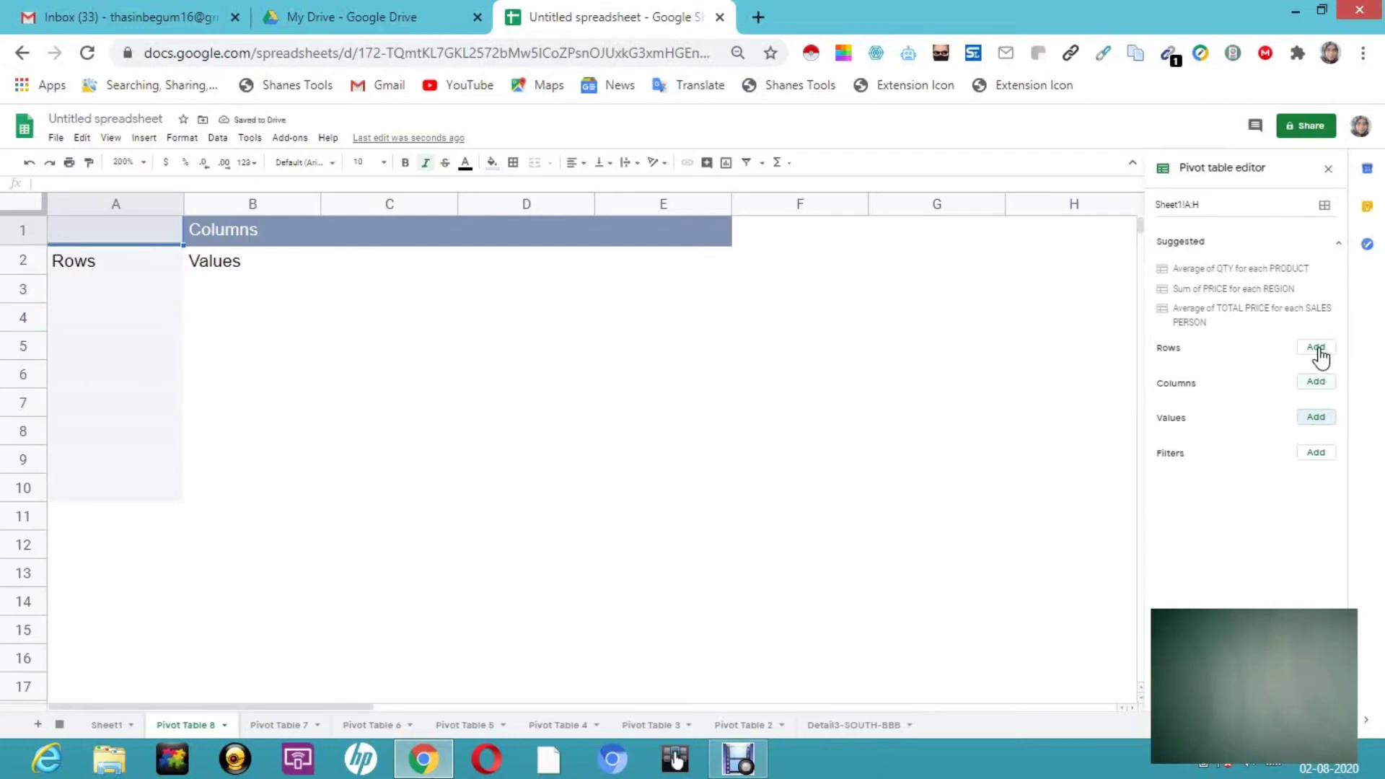
- Build the pivot table with S.NO as rows, REGION as columns and SALES PERSON as values
click(1317, 349)
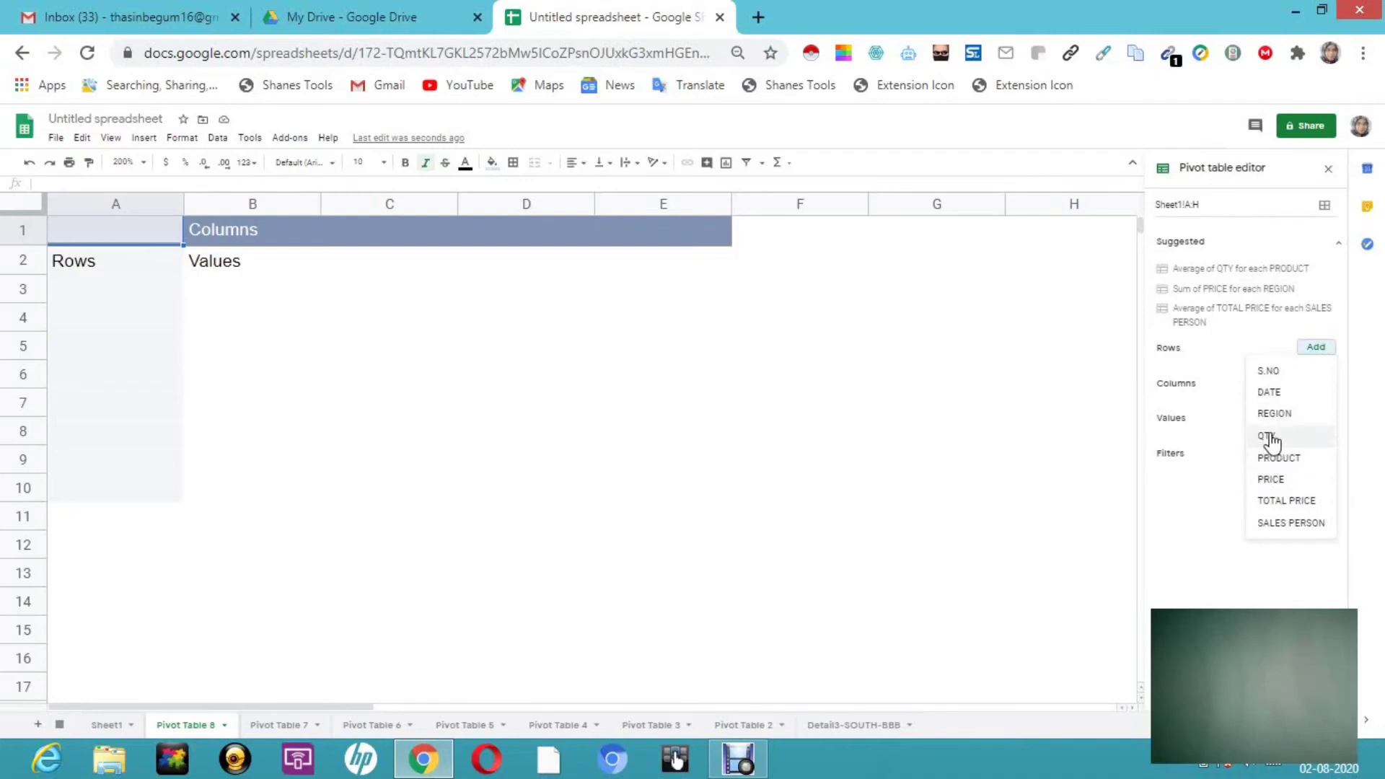
click(1272, 372)
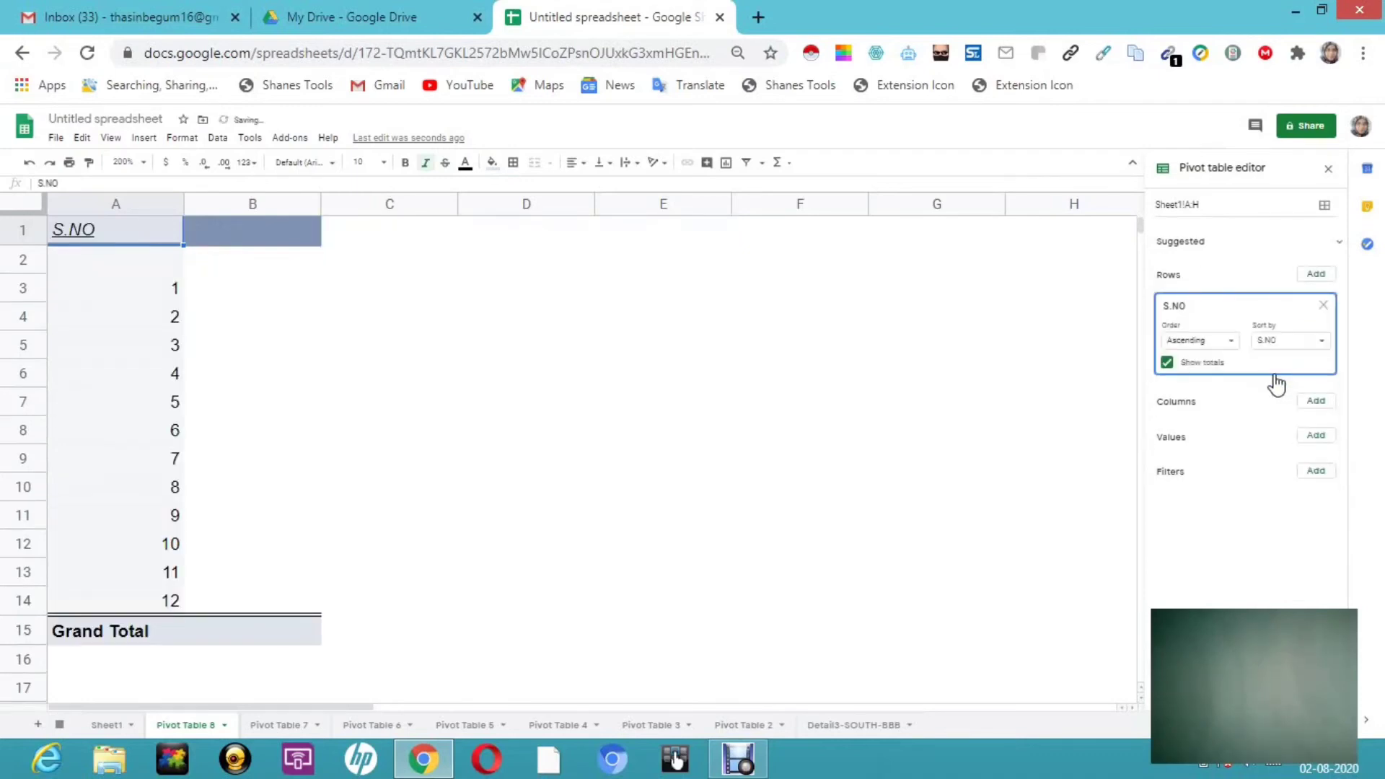
click(1318, 404)
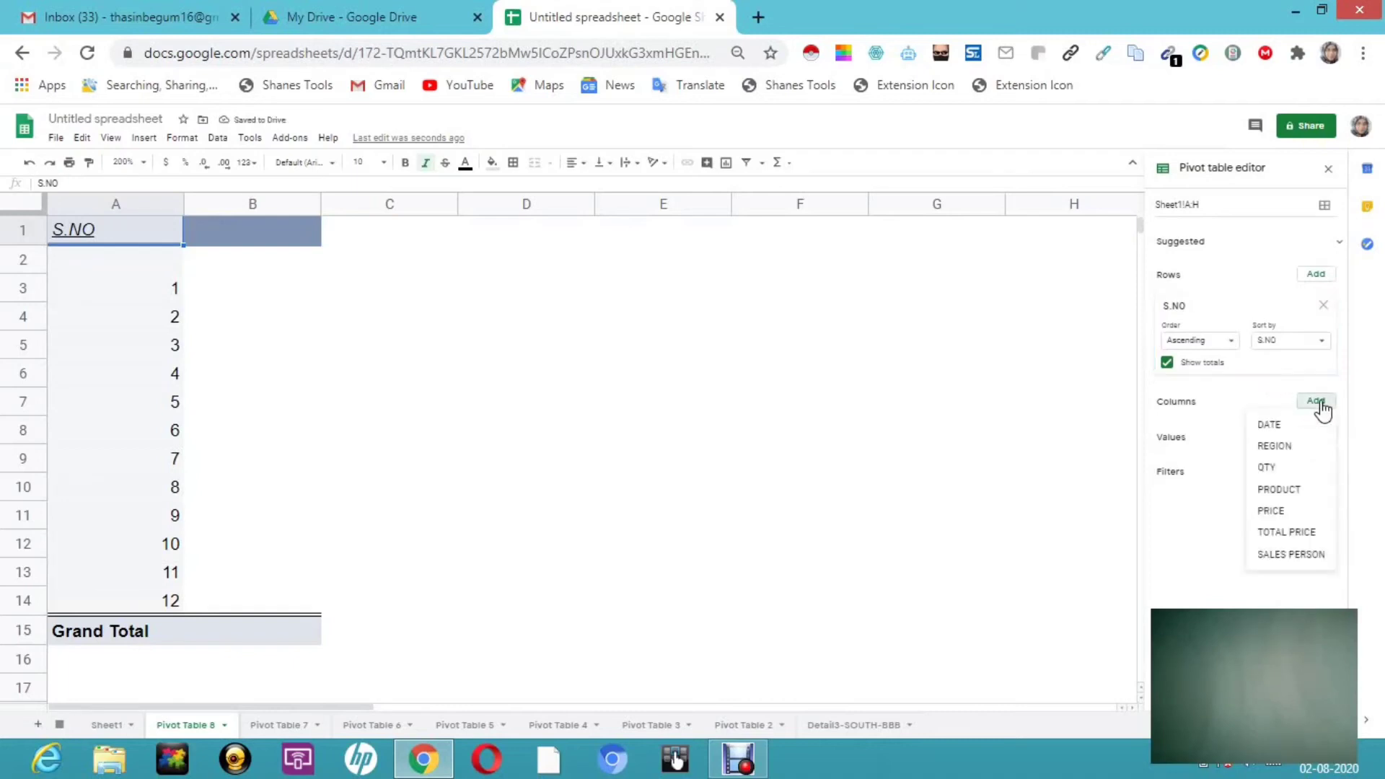
click(1279, 449)
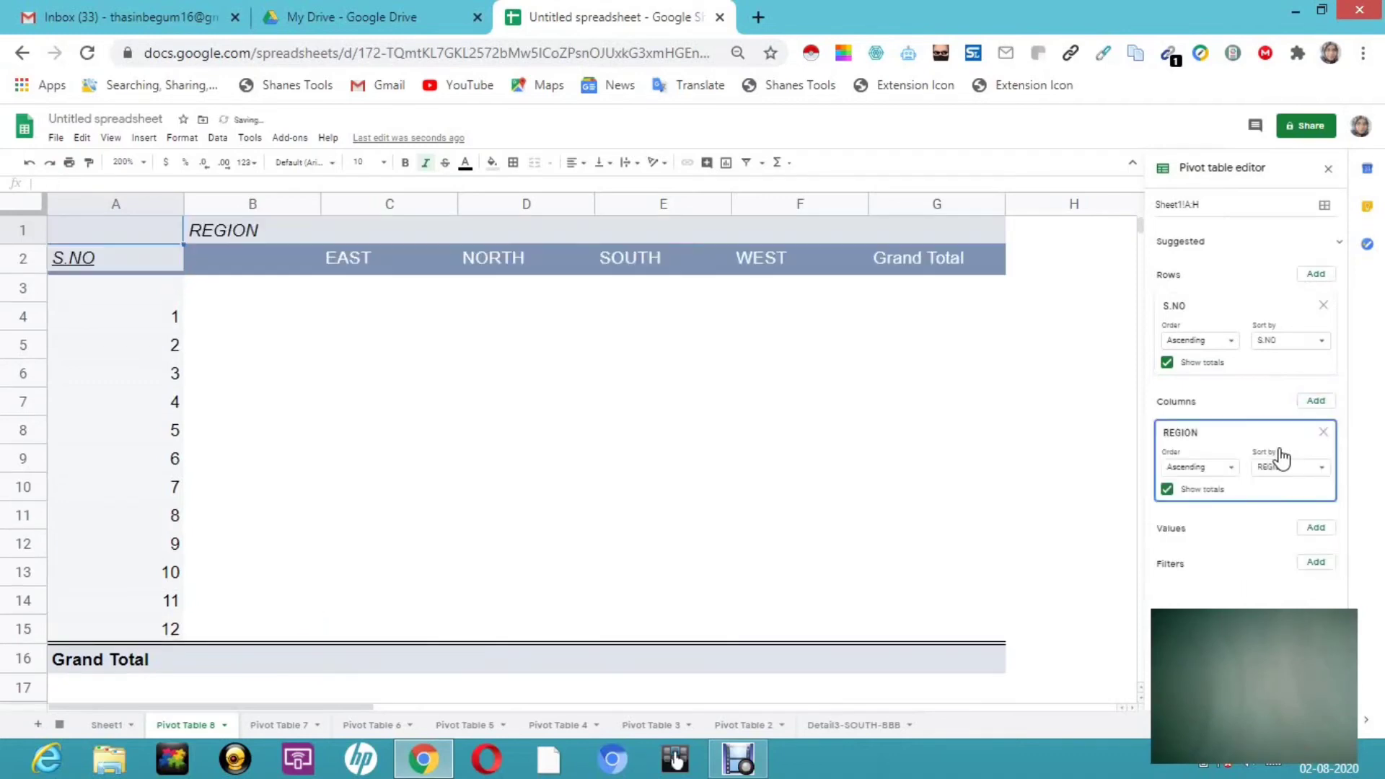
click(1317, 529)
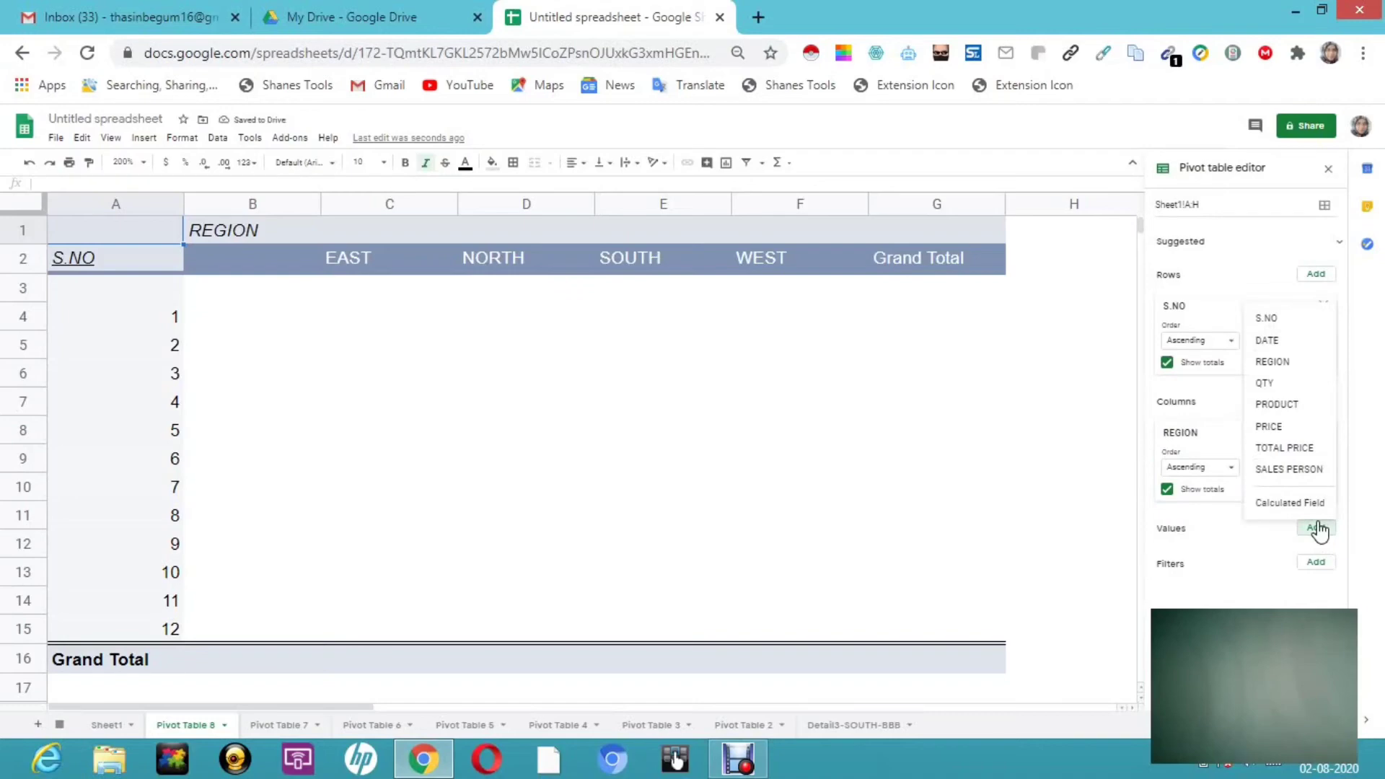
click(1289, 471)
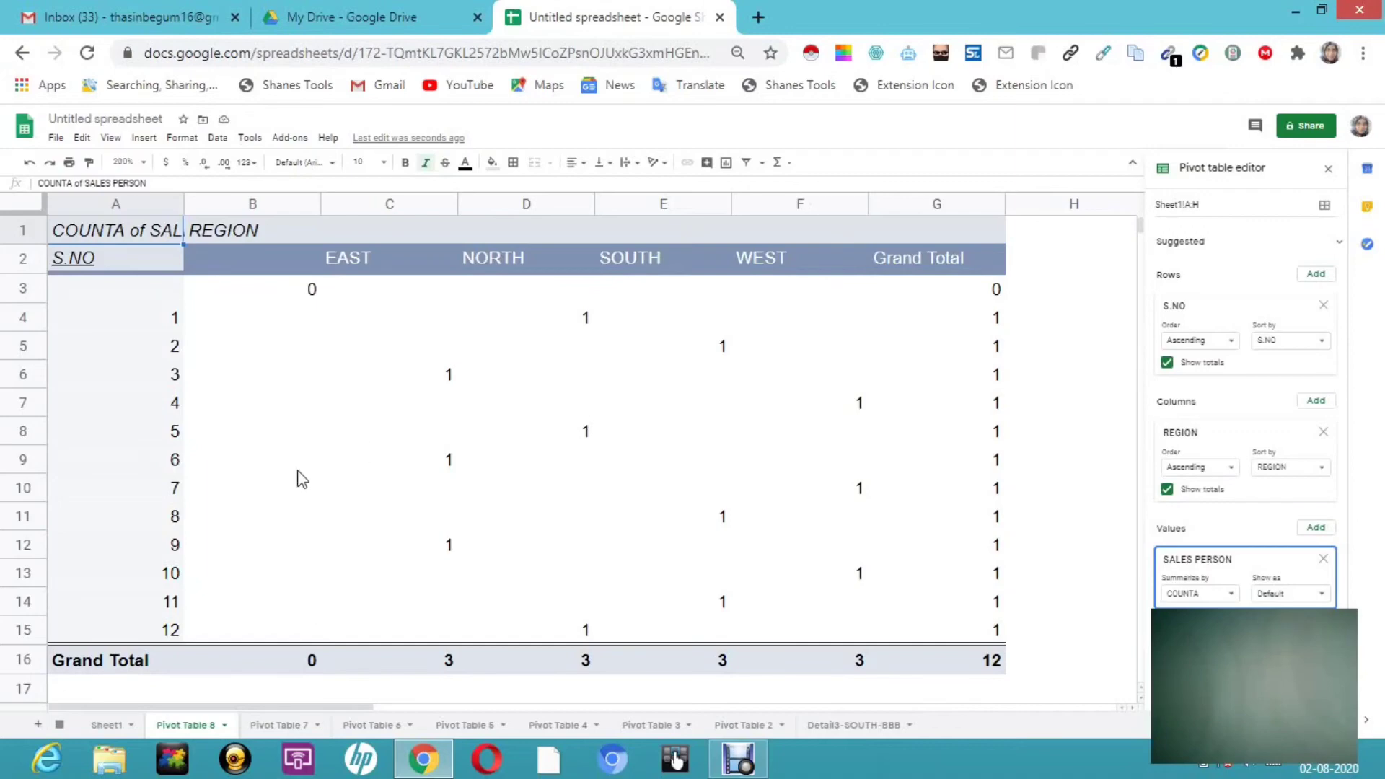
- Group the S.NO rows with a minimum value of 1, maximum value of 15 and interval size of 5
right_click(175, 372)
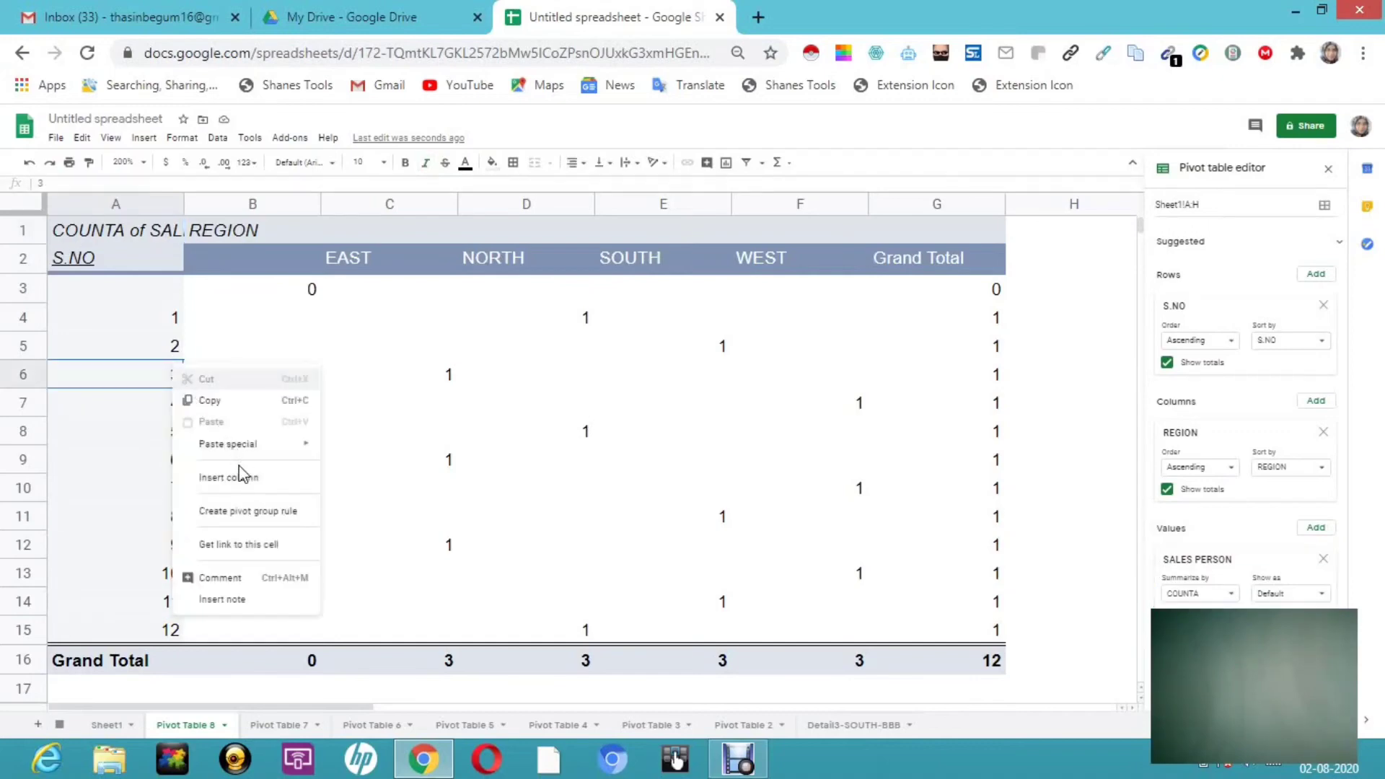
click(238, 514)
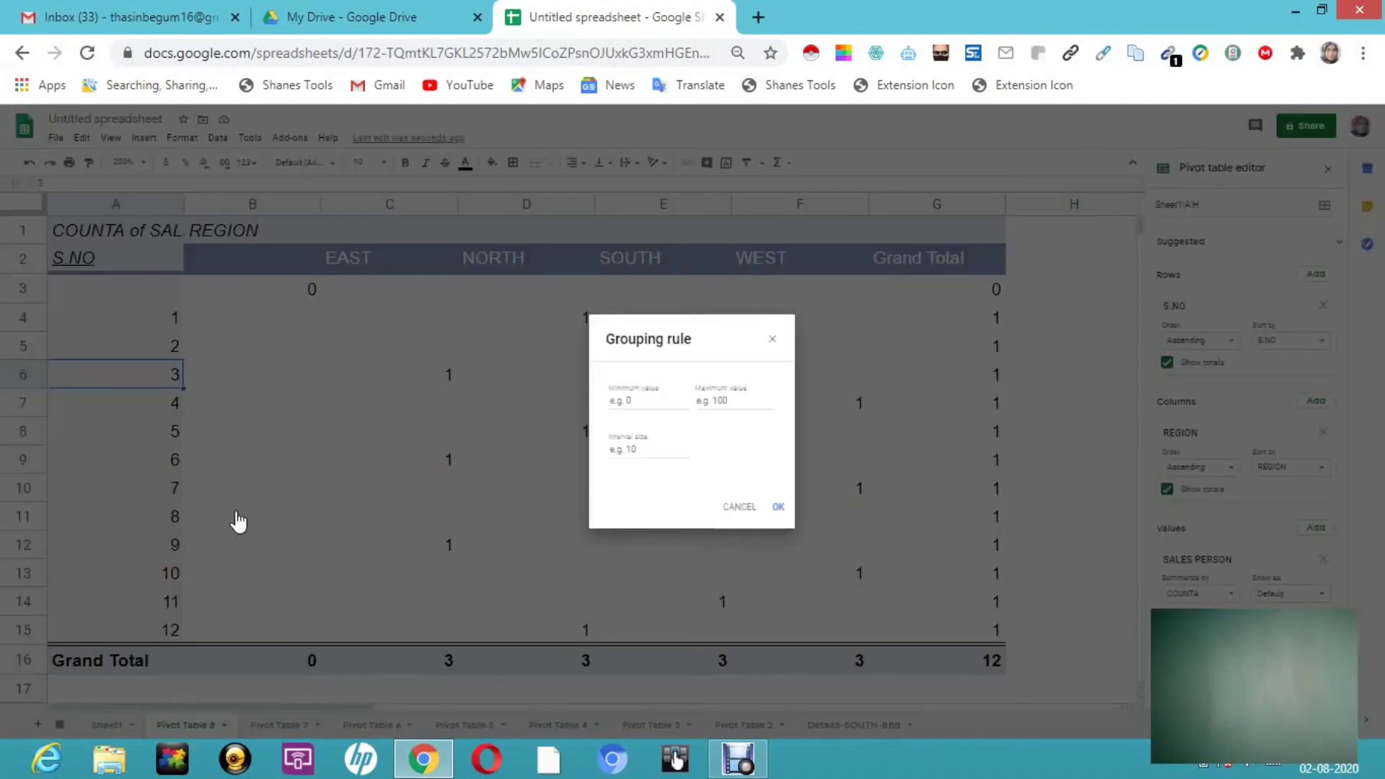
click(648, 403)
click(648, 403)
text(5)
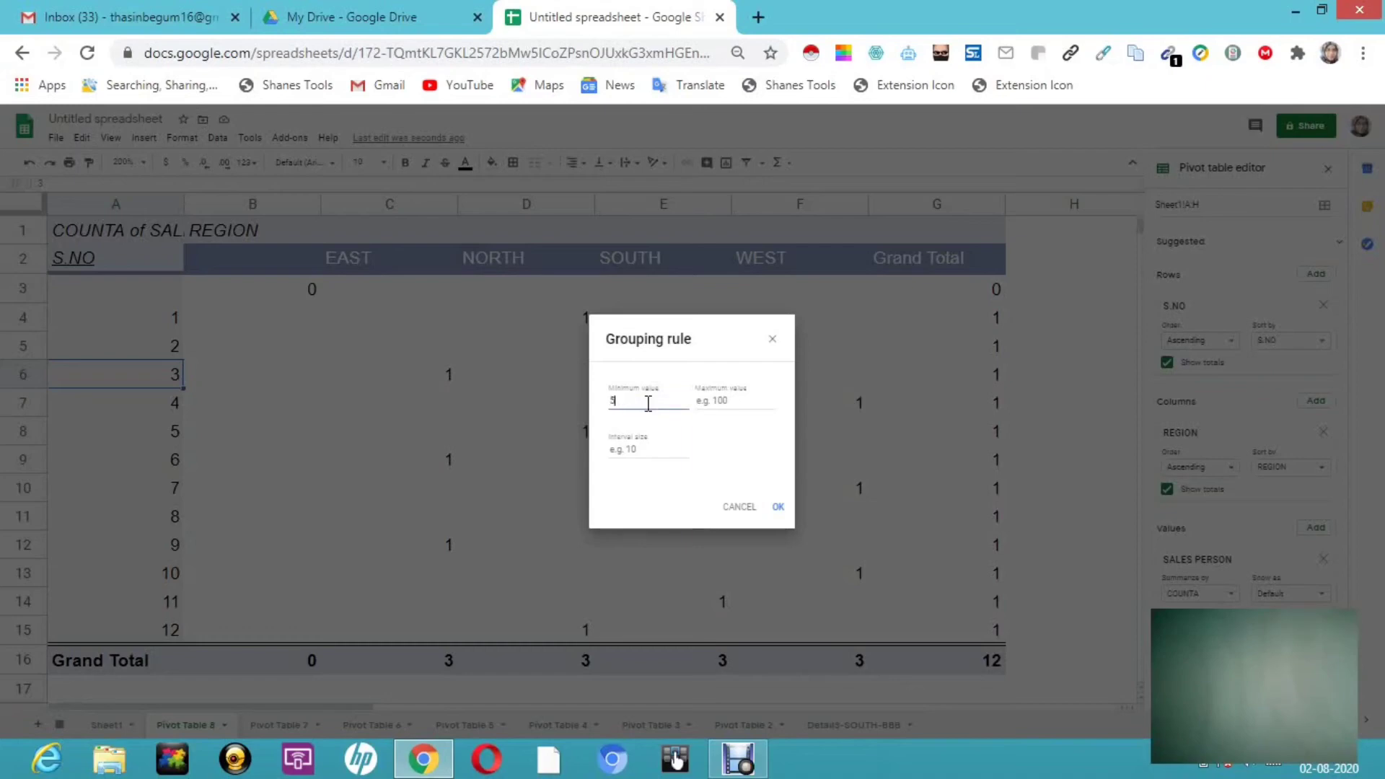
click(736, 399)
text(15)
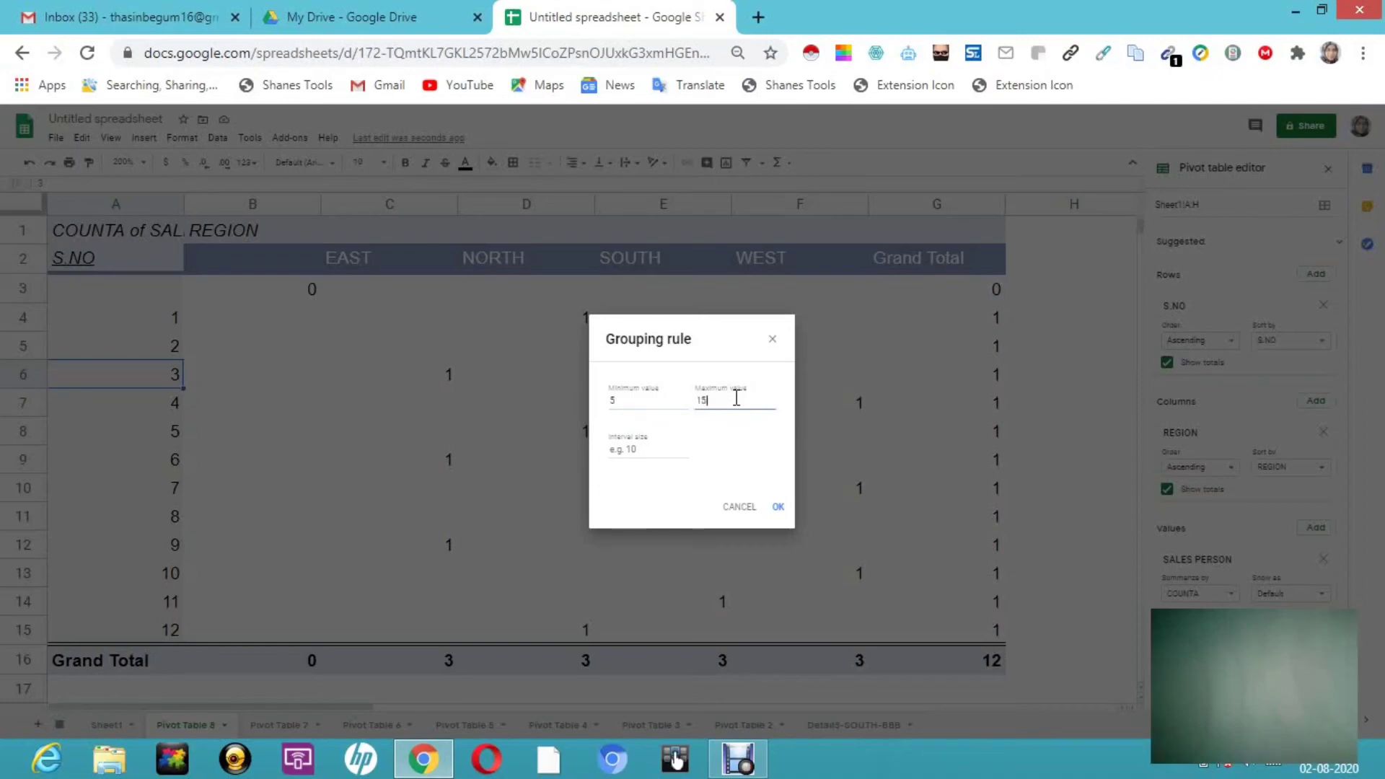
click(656, 401)
key(BackSpace)
text(1)
click(652, 449)
text(5)
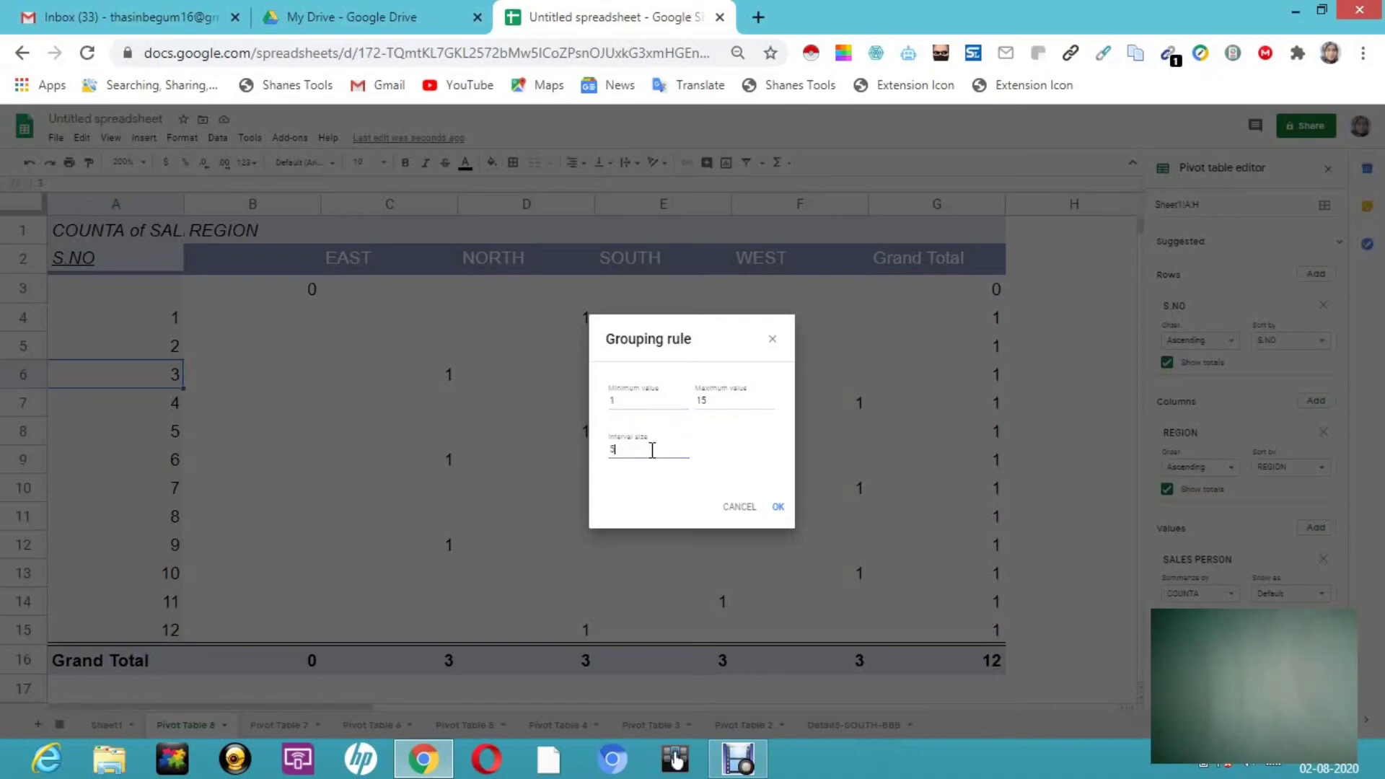
click(778, 506)
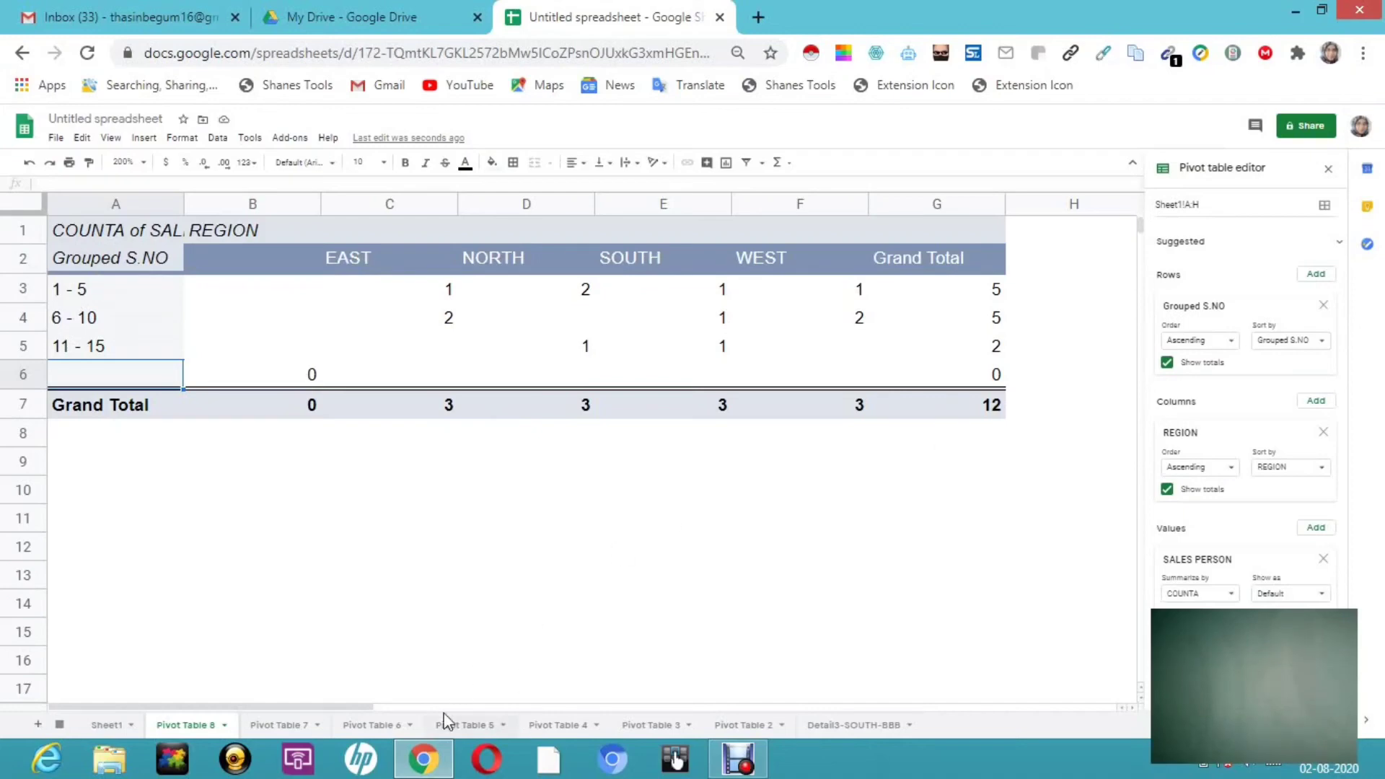
- Ungroup the S.NO rows and remove the REGION, SALES PERSON and S.NO fields from the pivot table
right_click(72, 321)
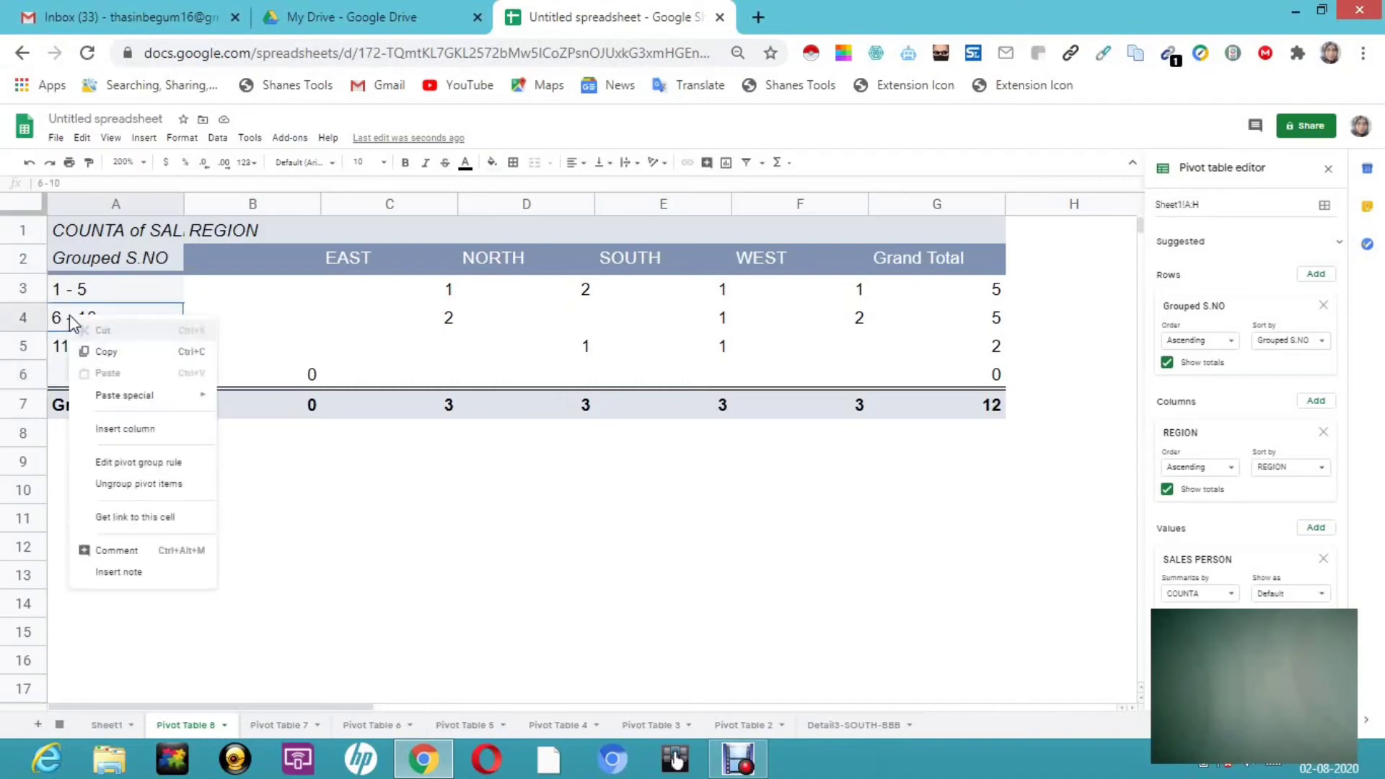
click(128, 485)
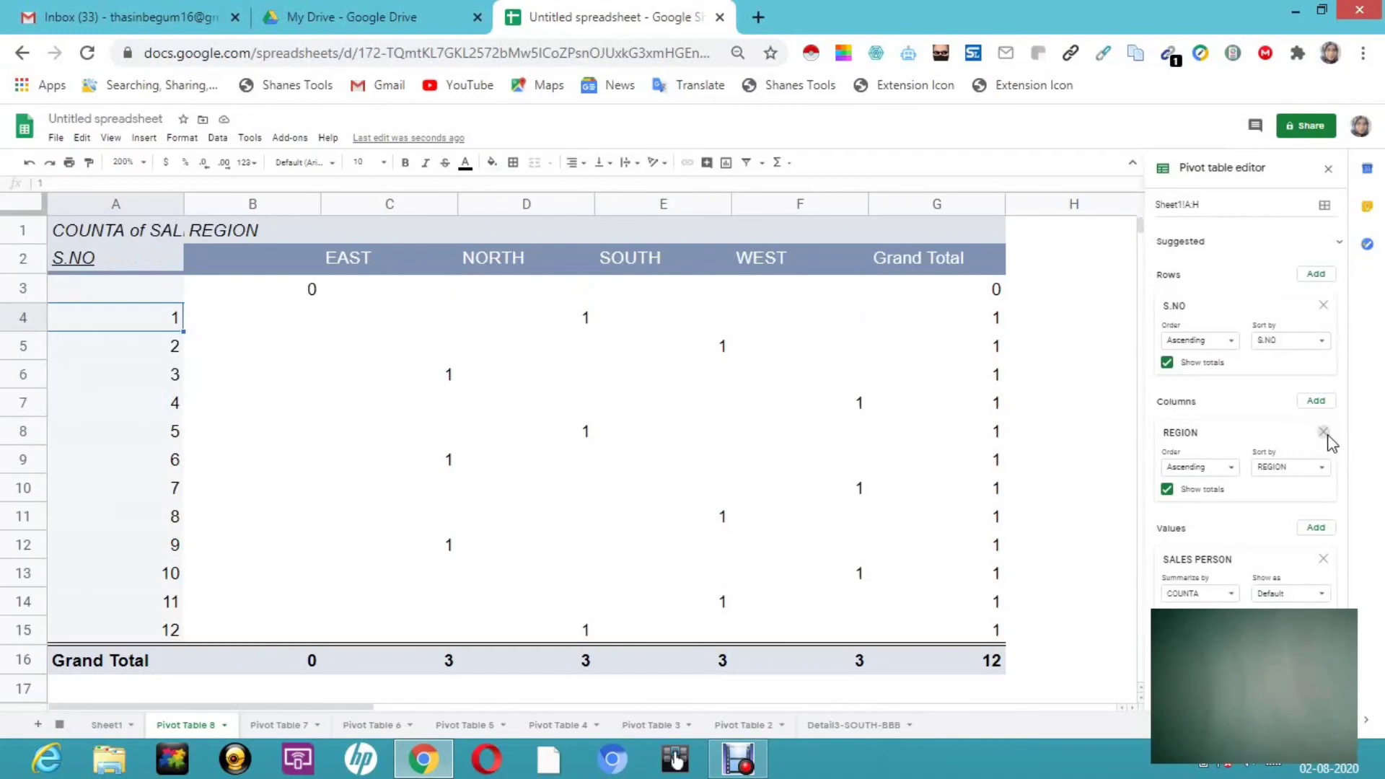
click(1324, 432)
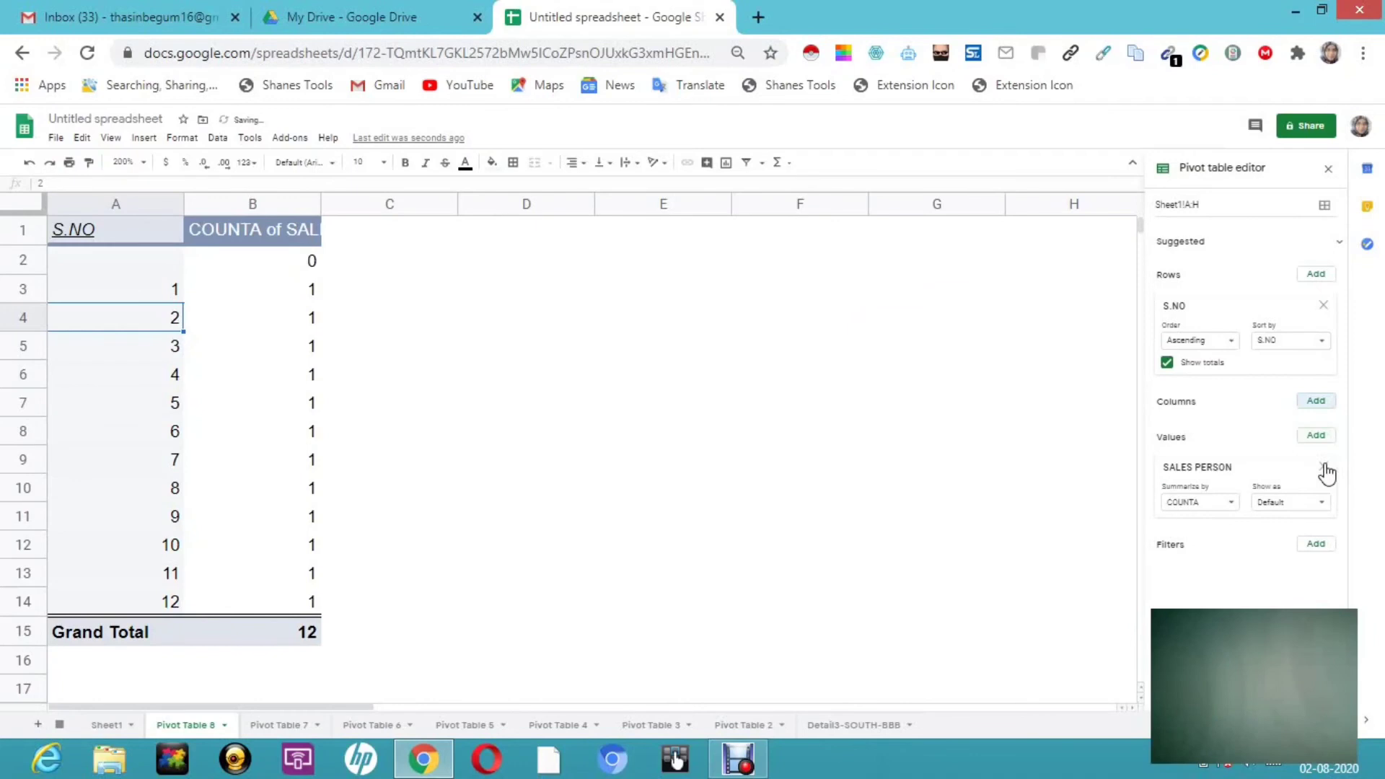
click(1325, 469)
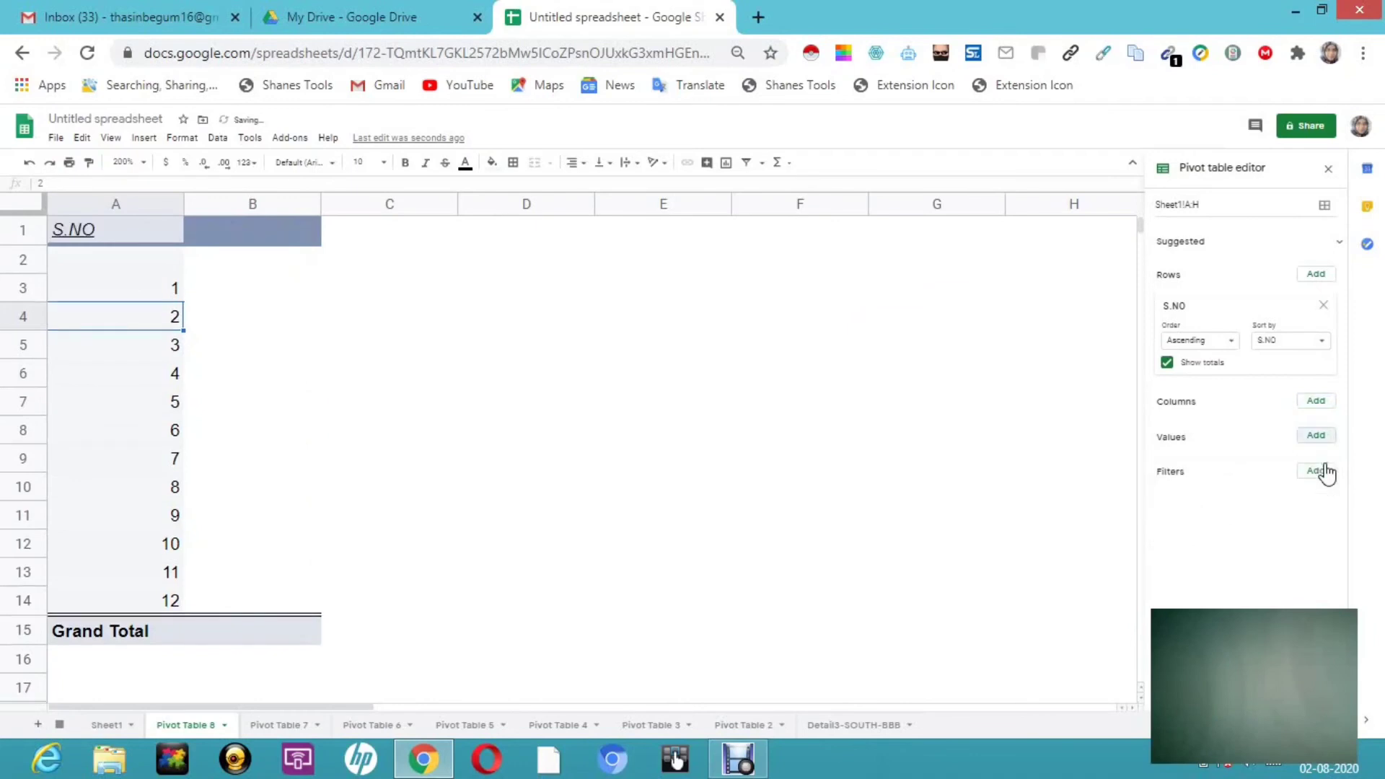
click(1325, 305)
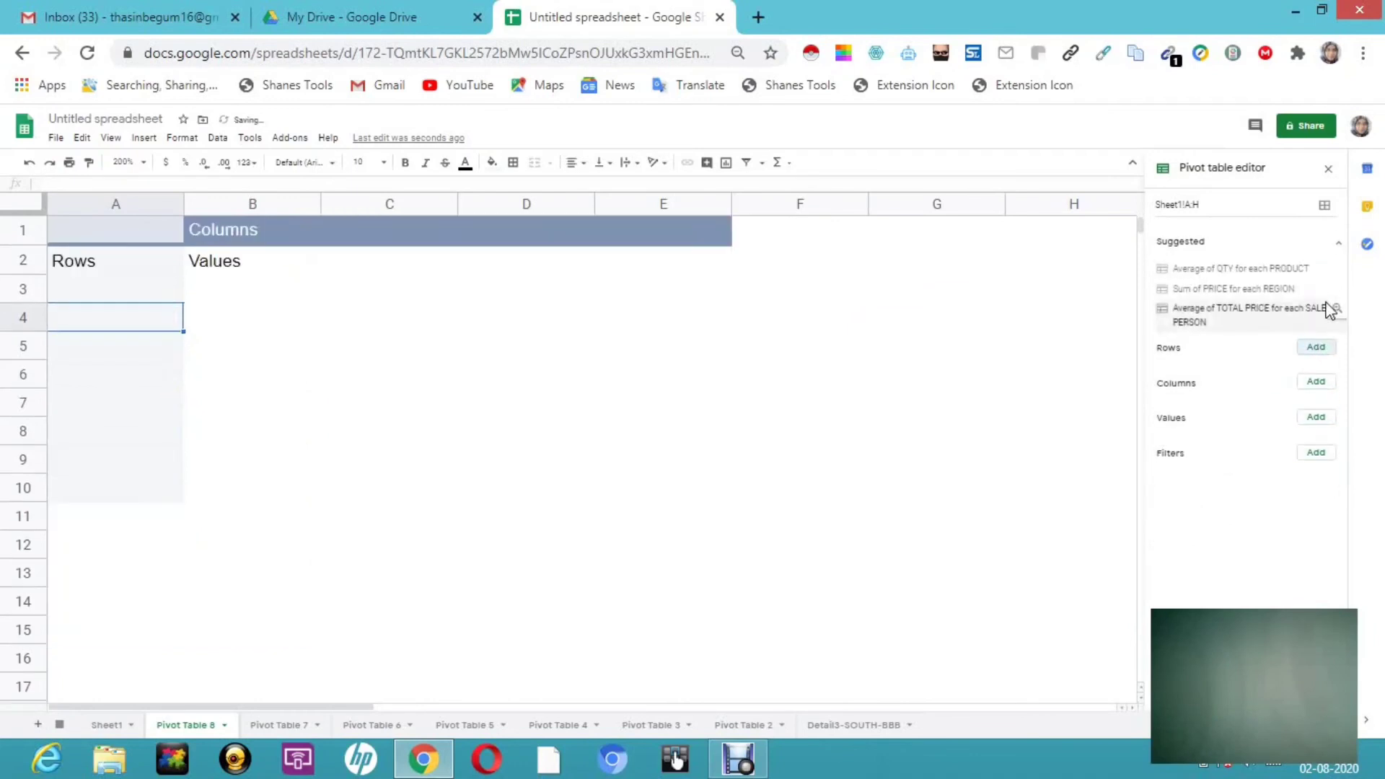
- Build the pivot table with QTY as rows, REGION as columns and PRODUCT as values
click(1316, 350)
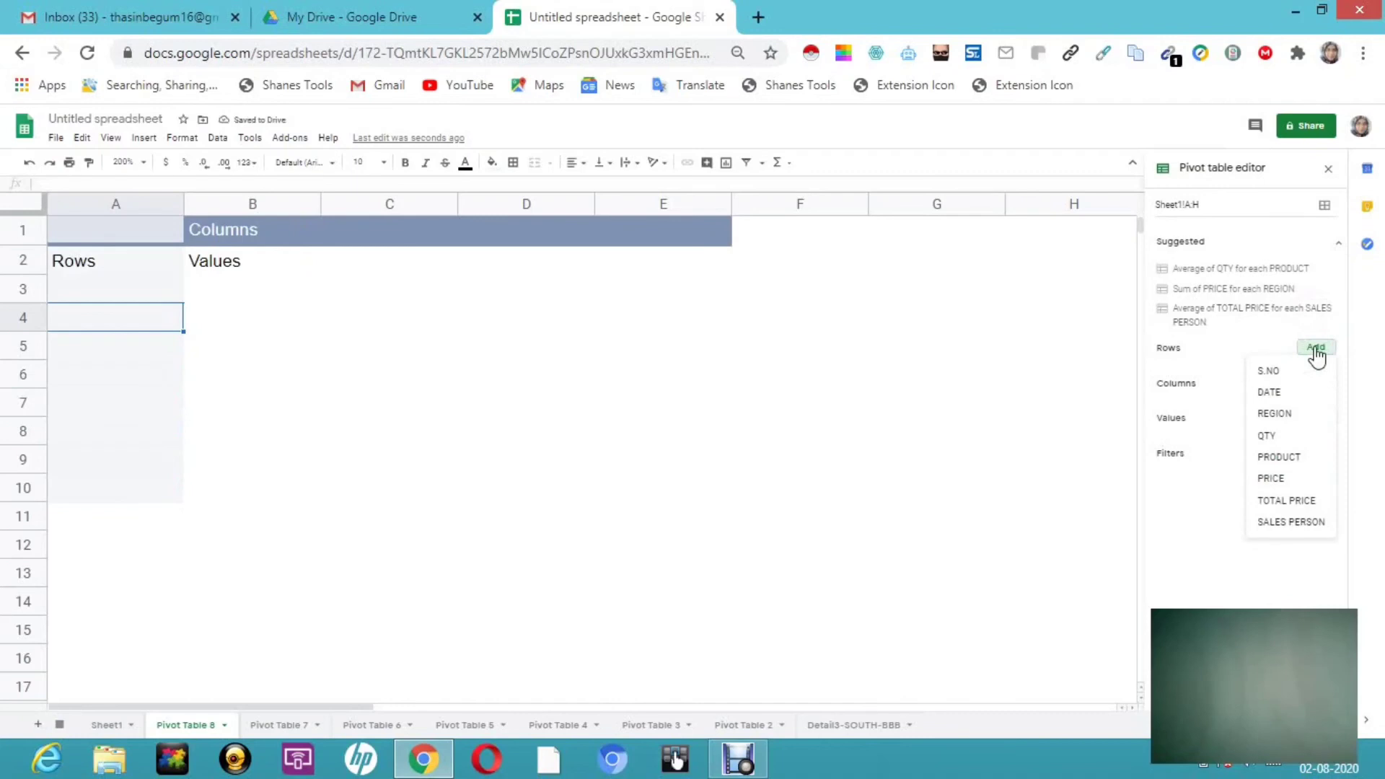
click(1269, 436)
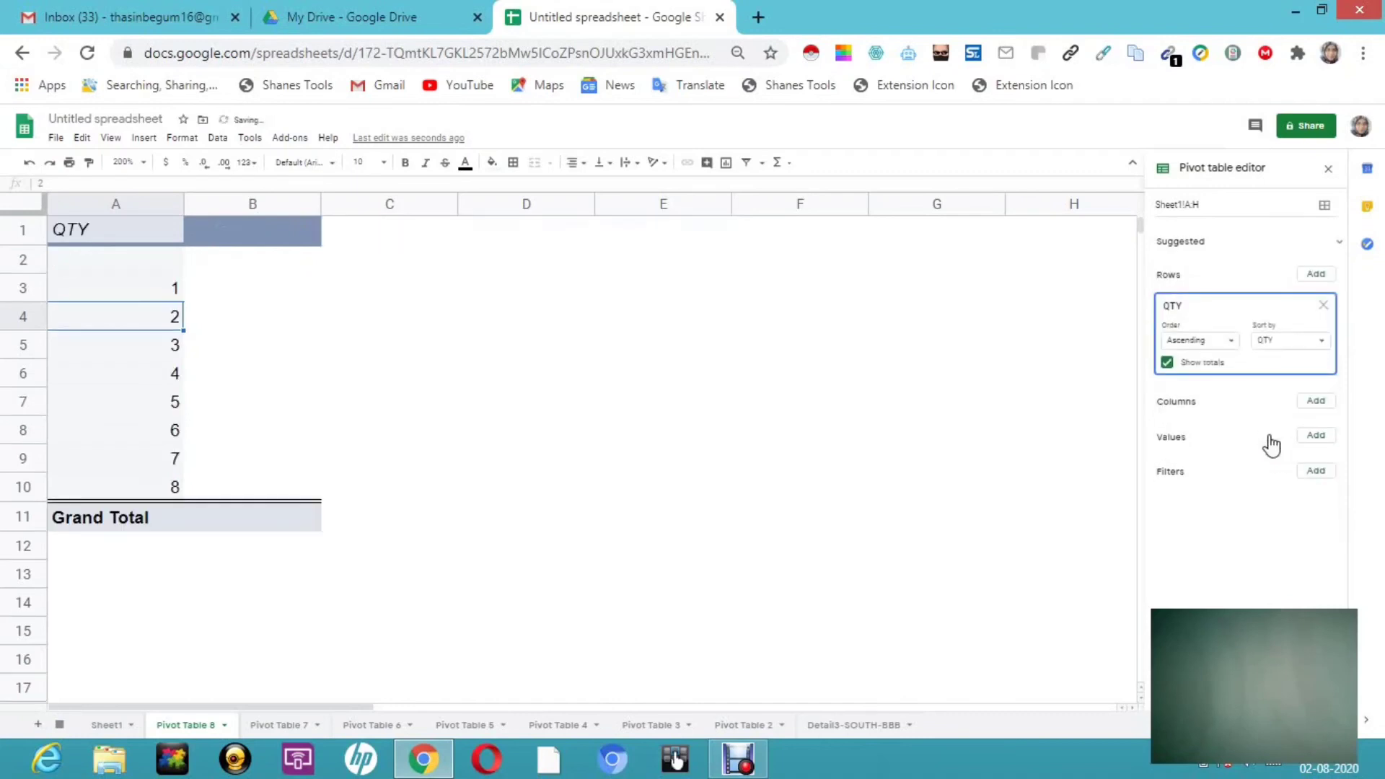
click(1318, 406)
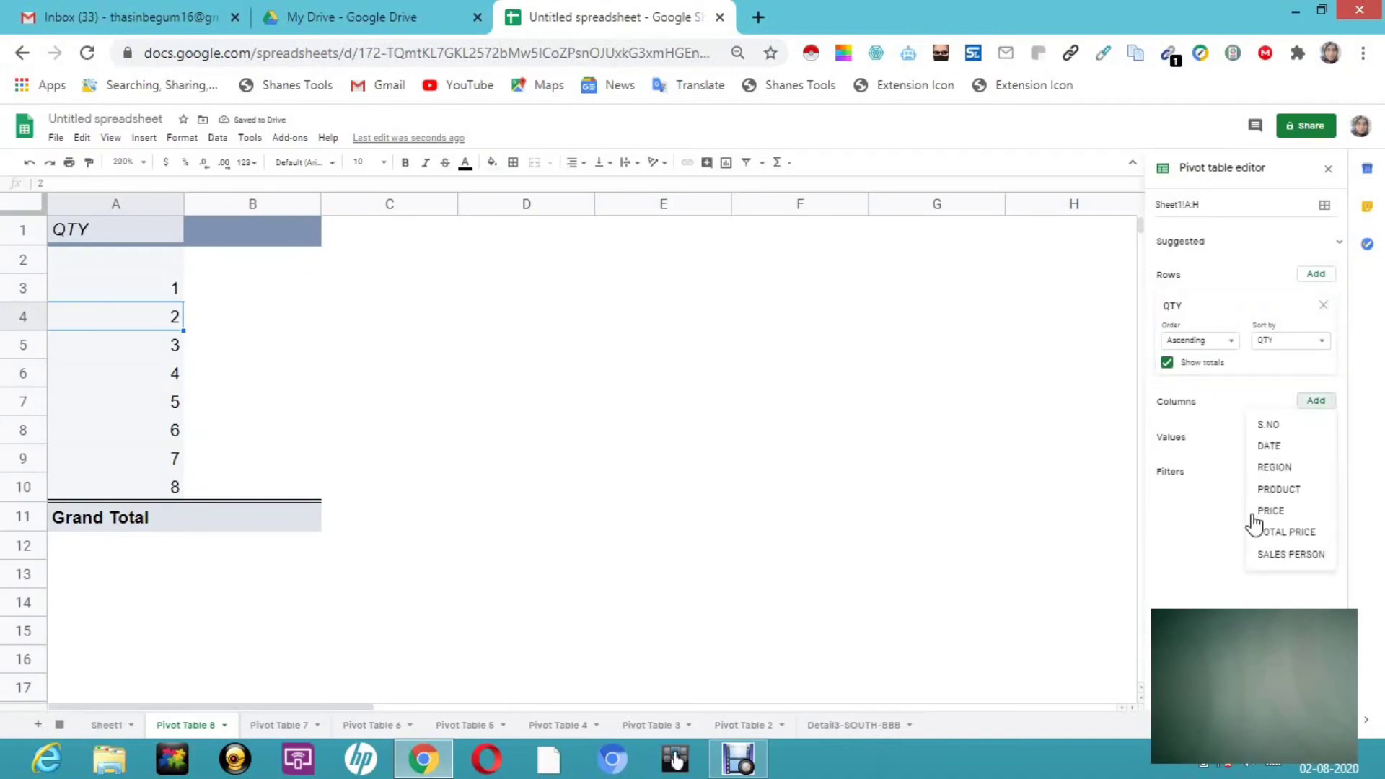
click(1287, 470)
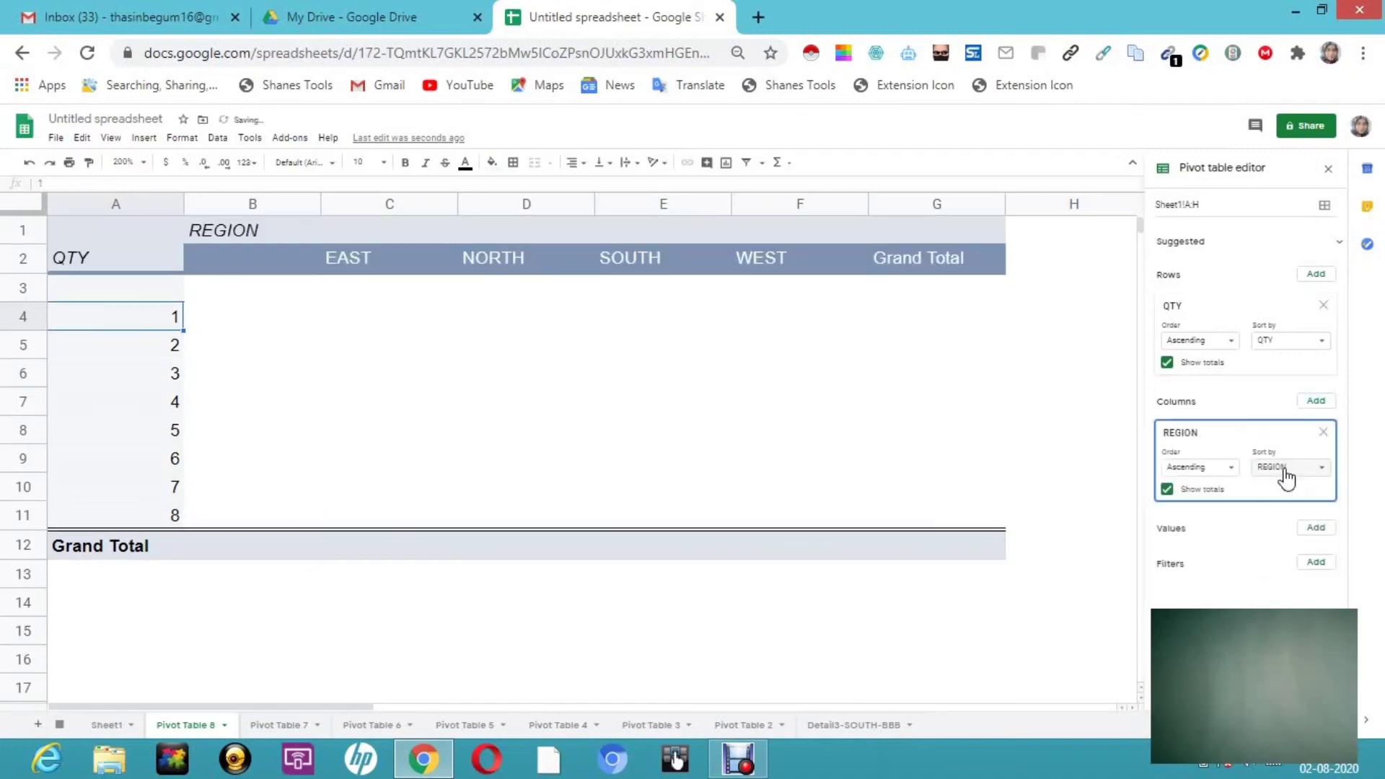
click(1317, 531)
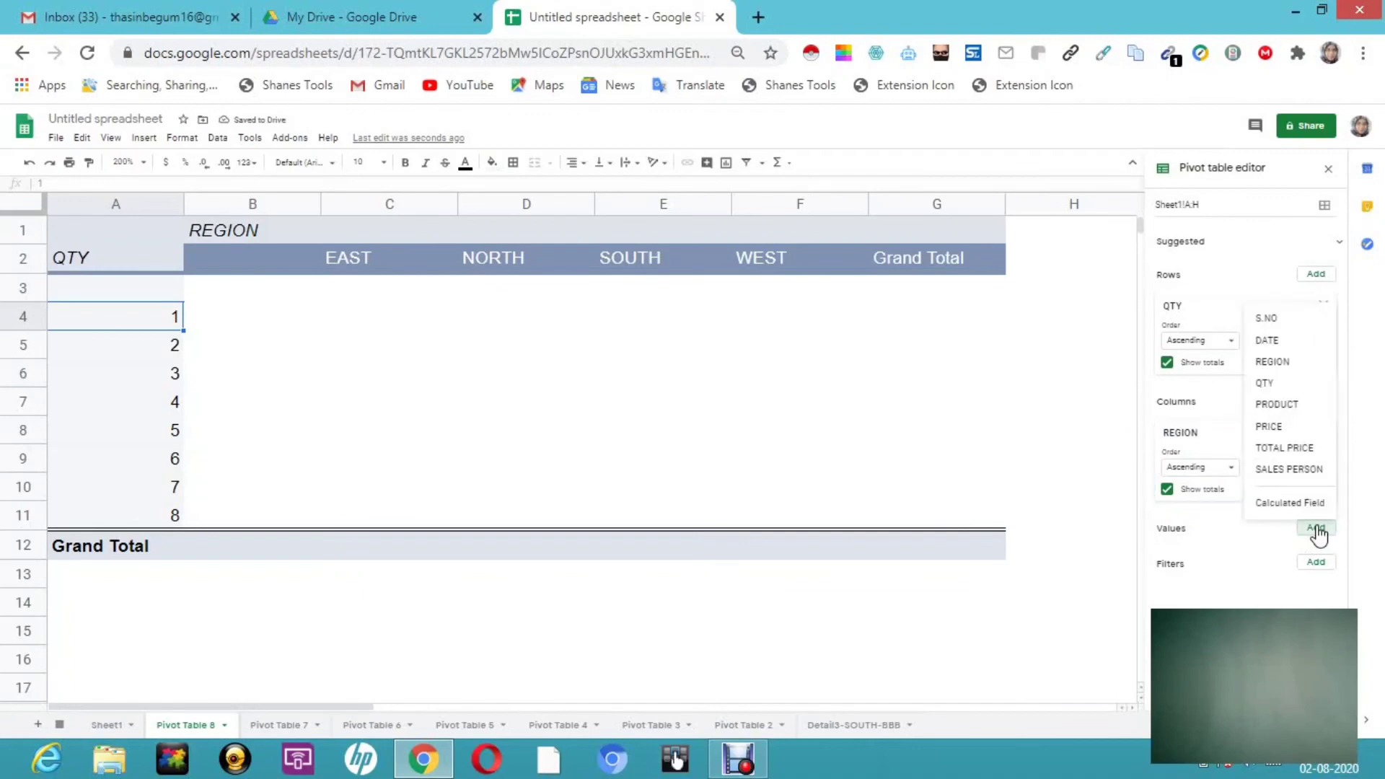
click(1276, 406)
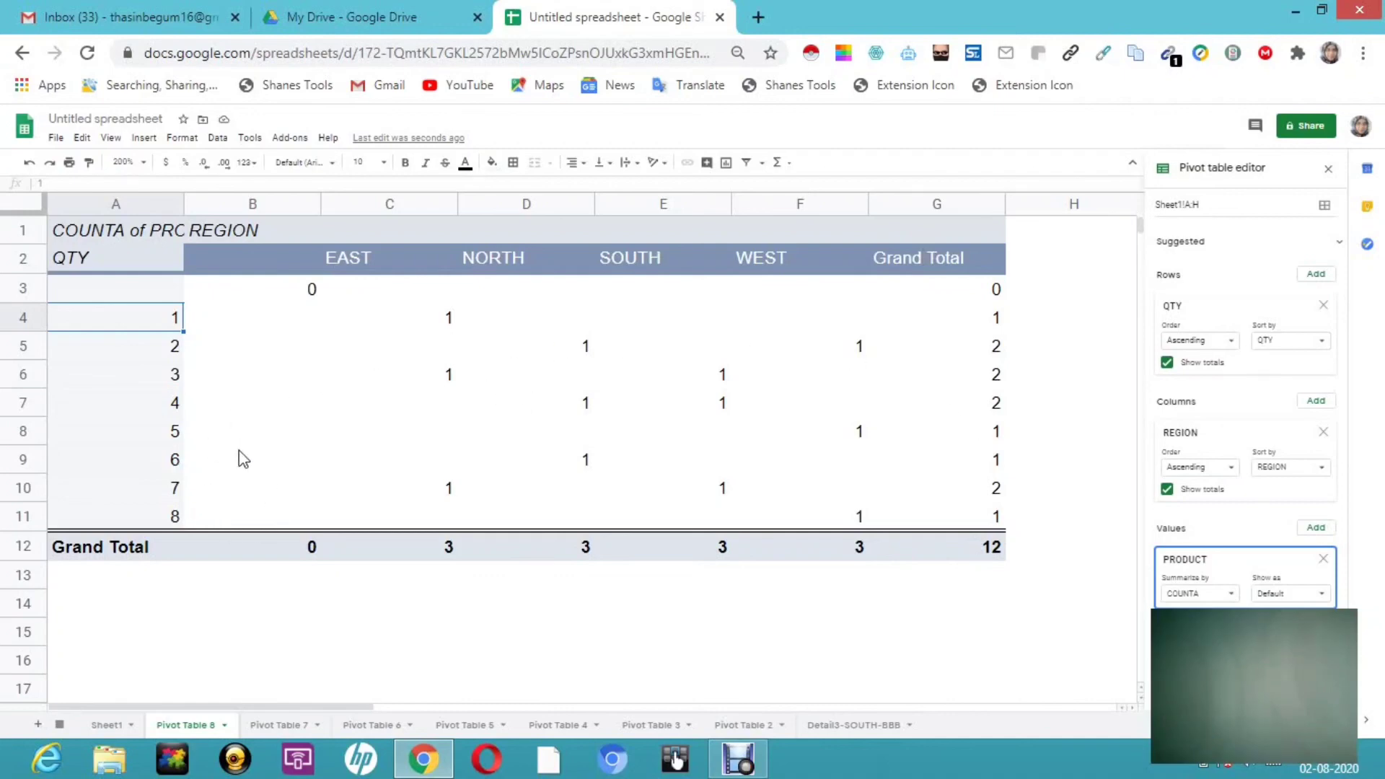
- Group the QTY rows with a pivot group rule using a minimum value of 1 and an interval size of 2
click(158, 351)
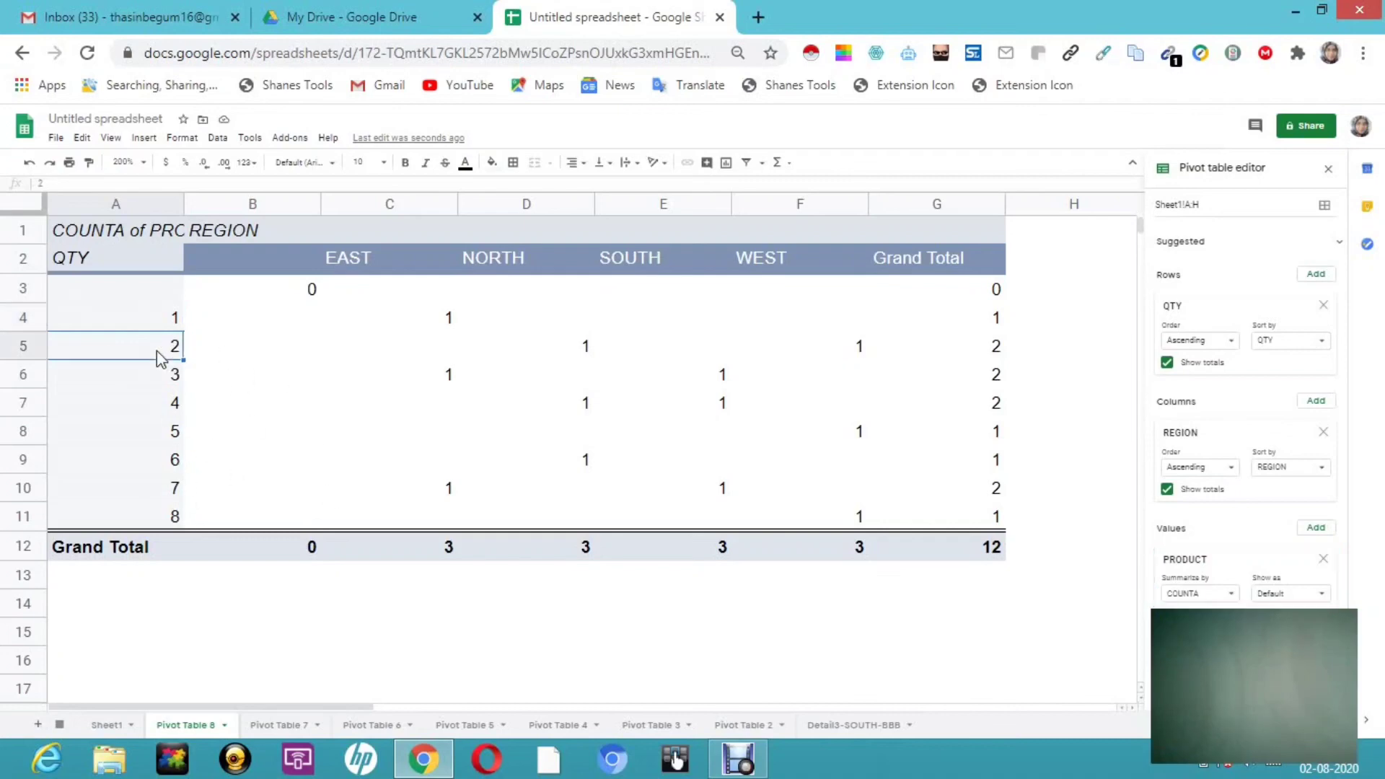
right_click(158, 350)
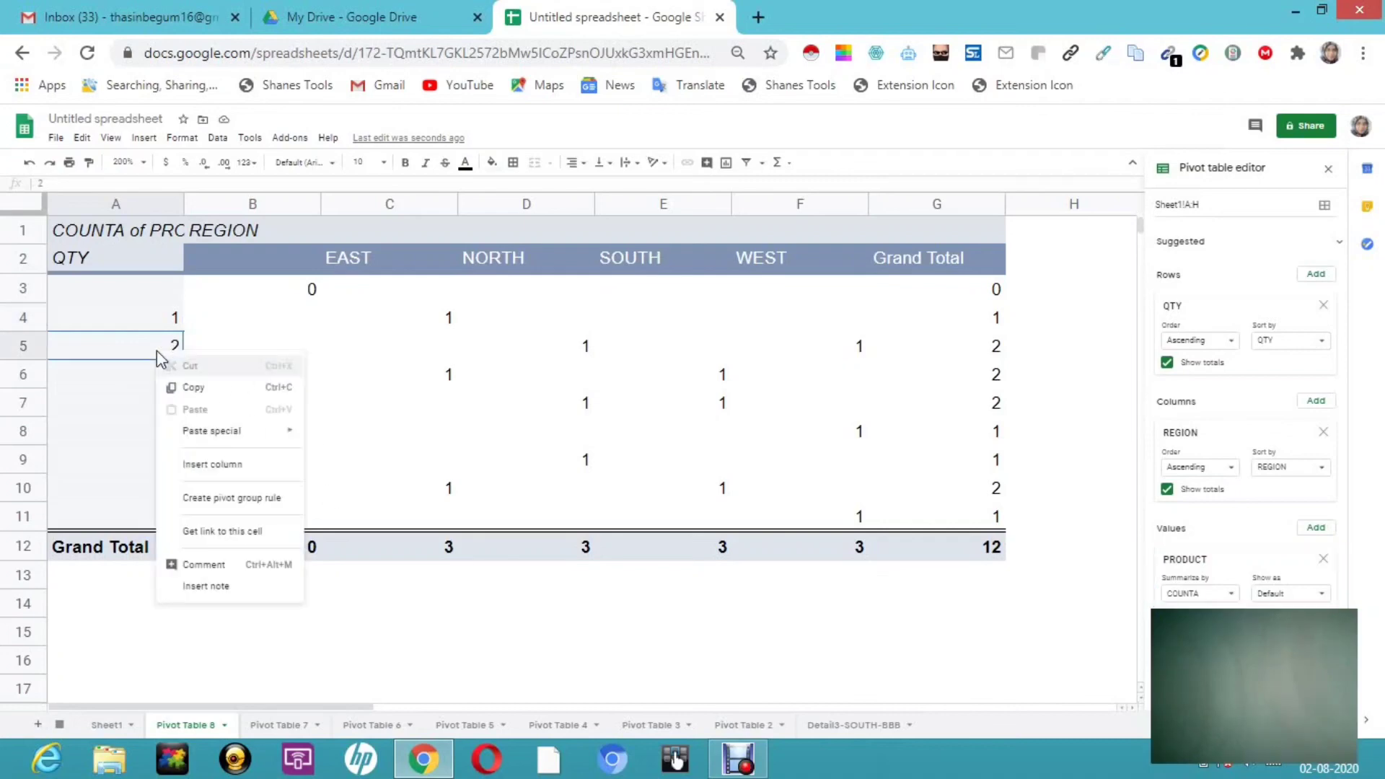
click(231, 499)
click(640, 408)
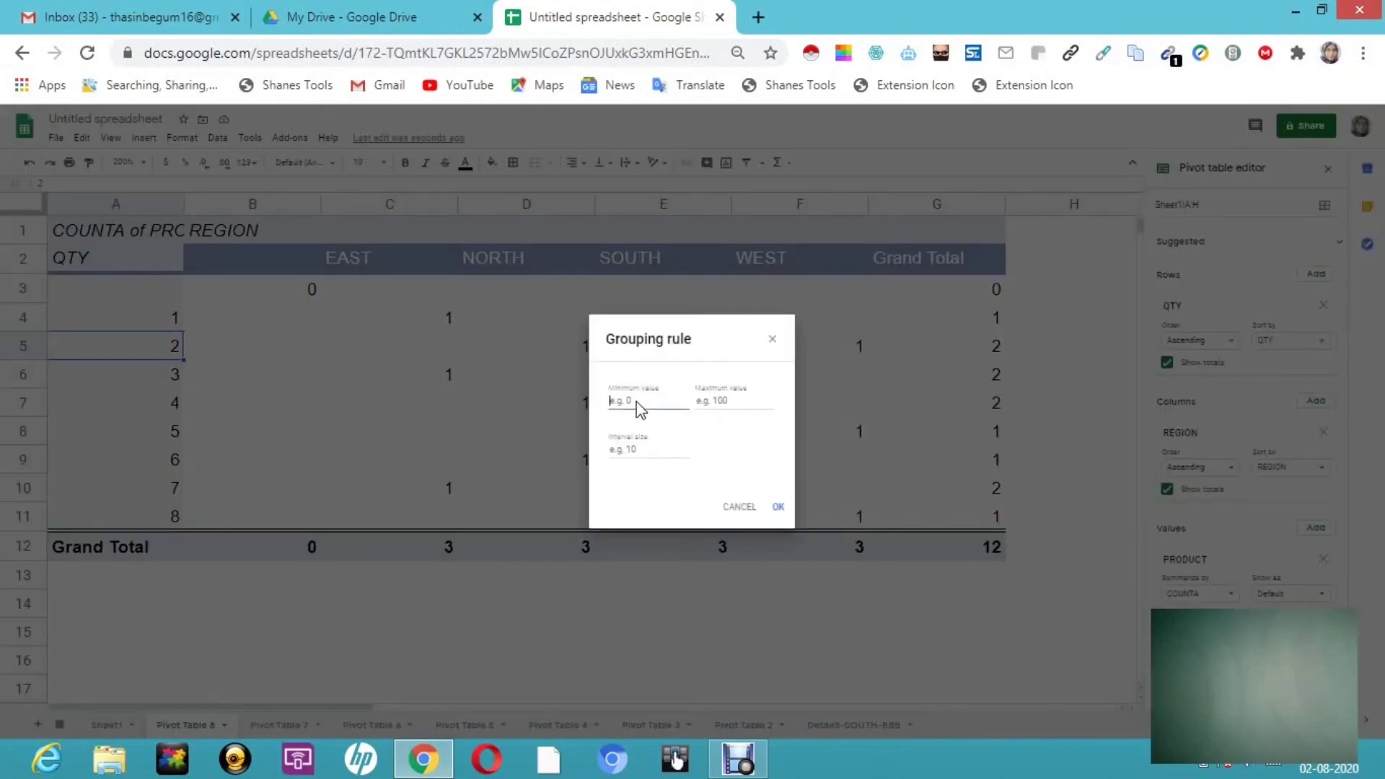
text(1)
click(731, 407)
text(1)
click(638, 448)
text(2)
click(778, 508)
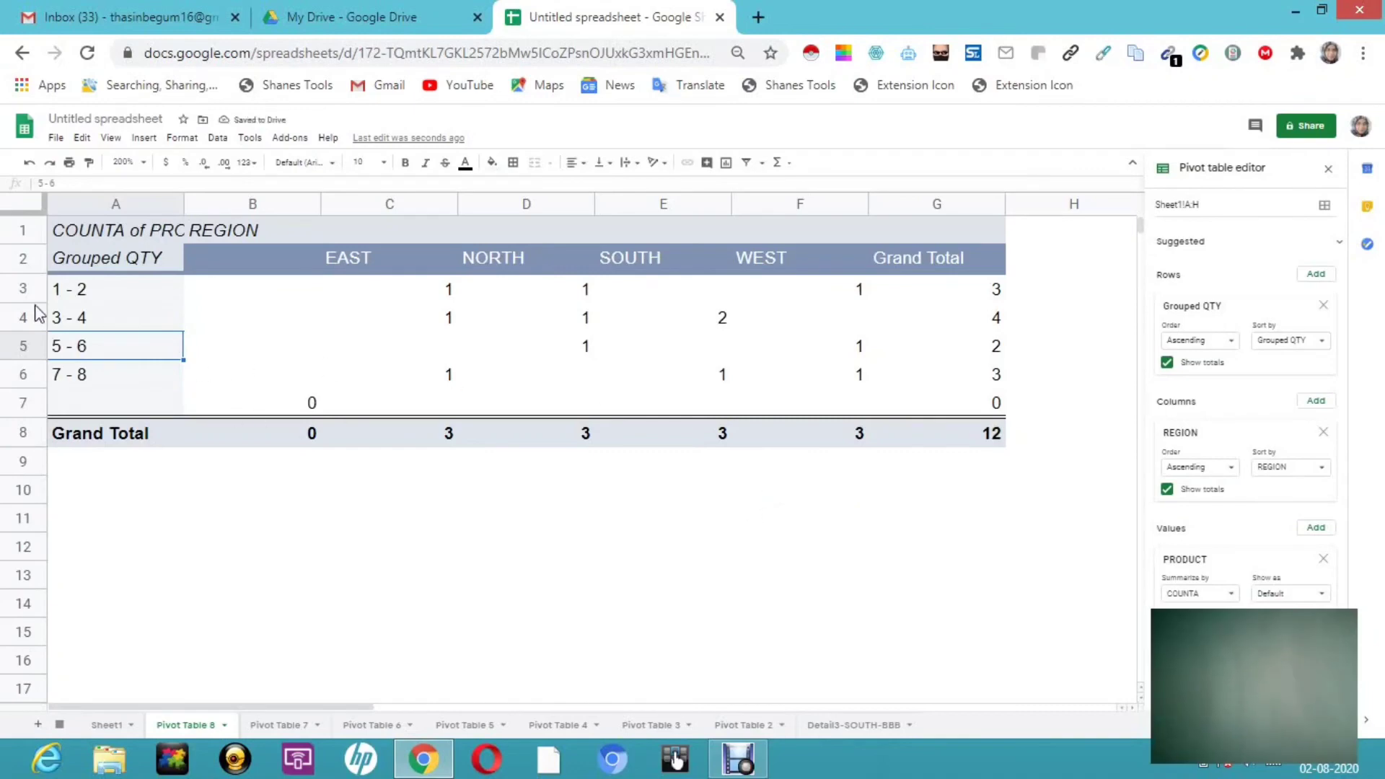
- Ungroup the grouped QTY rows of the pivot table
click(70, 320)
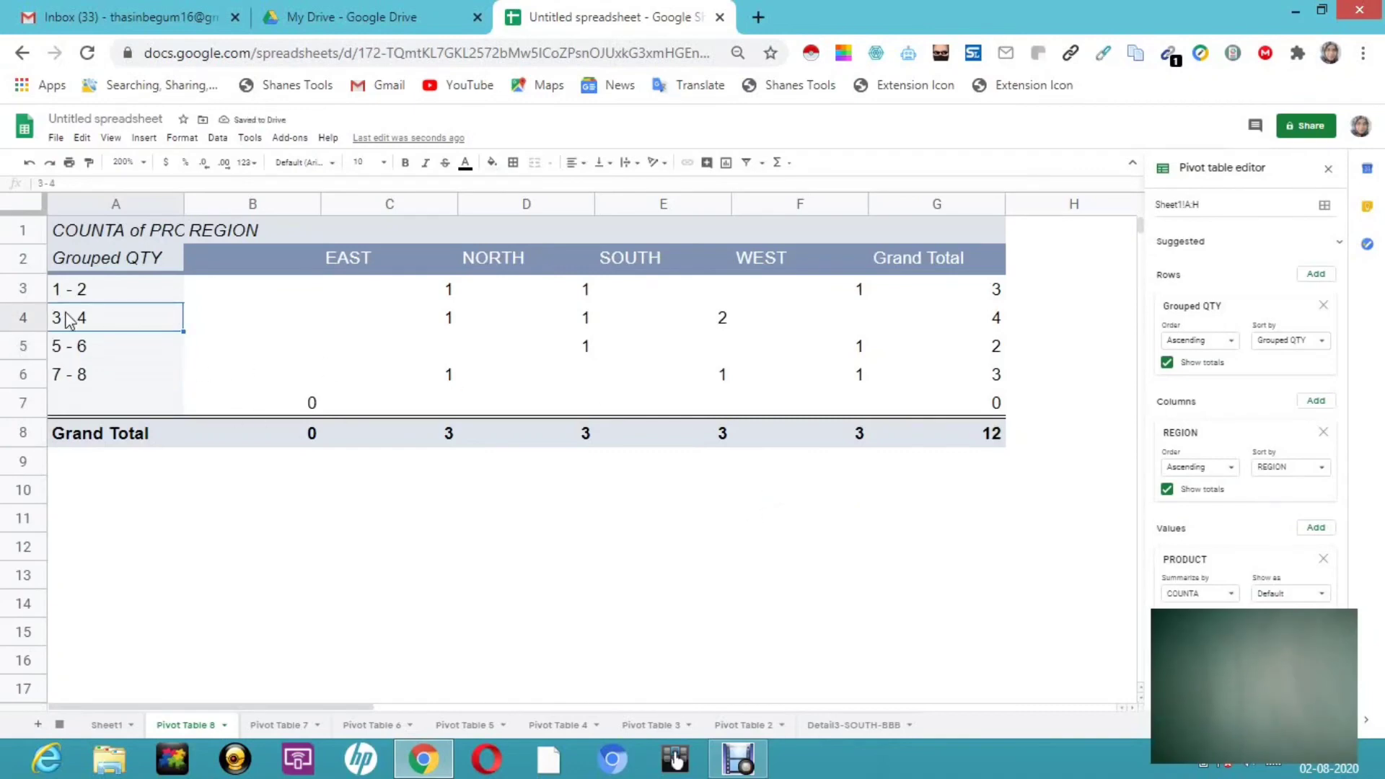
right_click(70, 320)
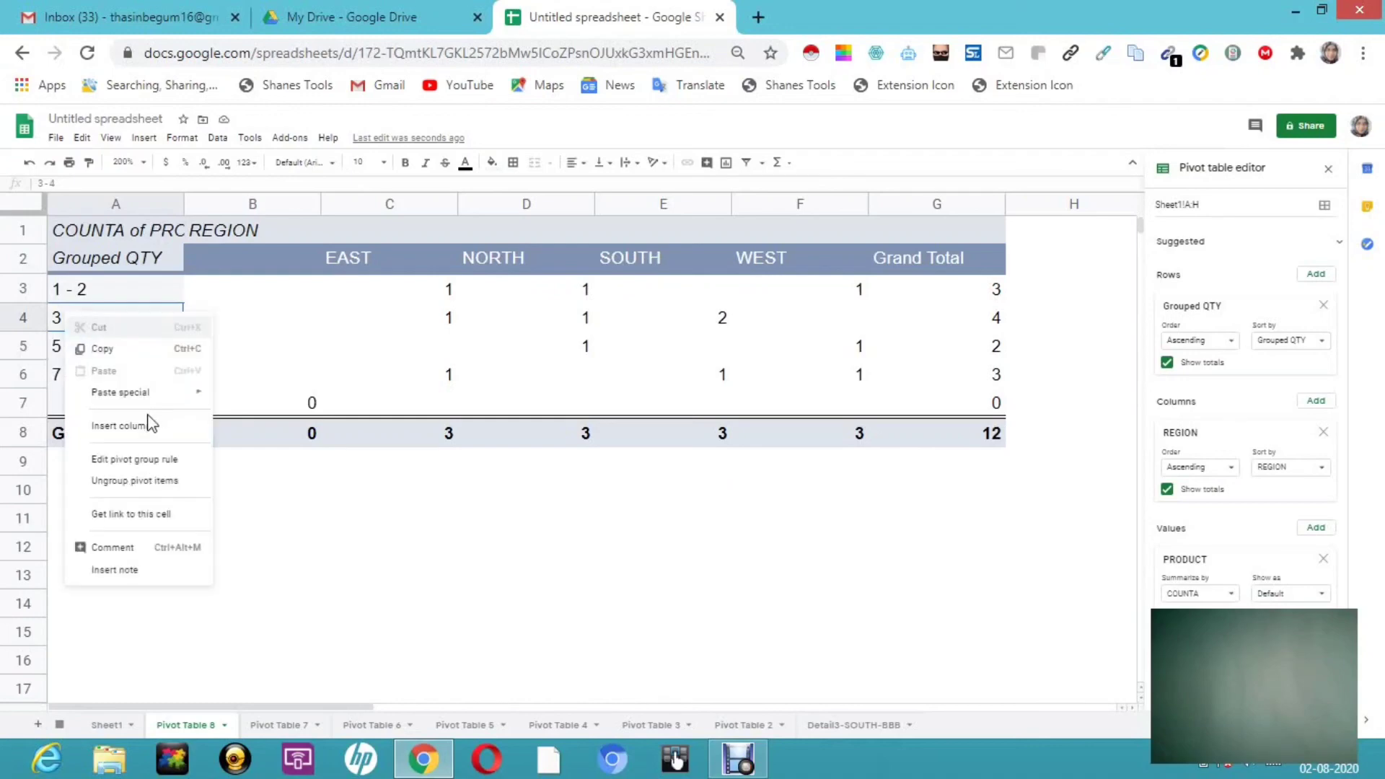
click(128, 480)
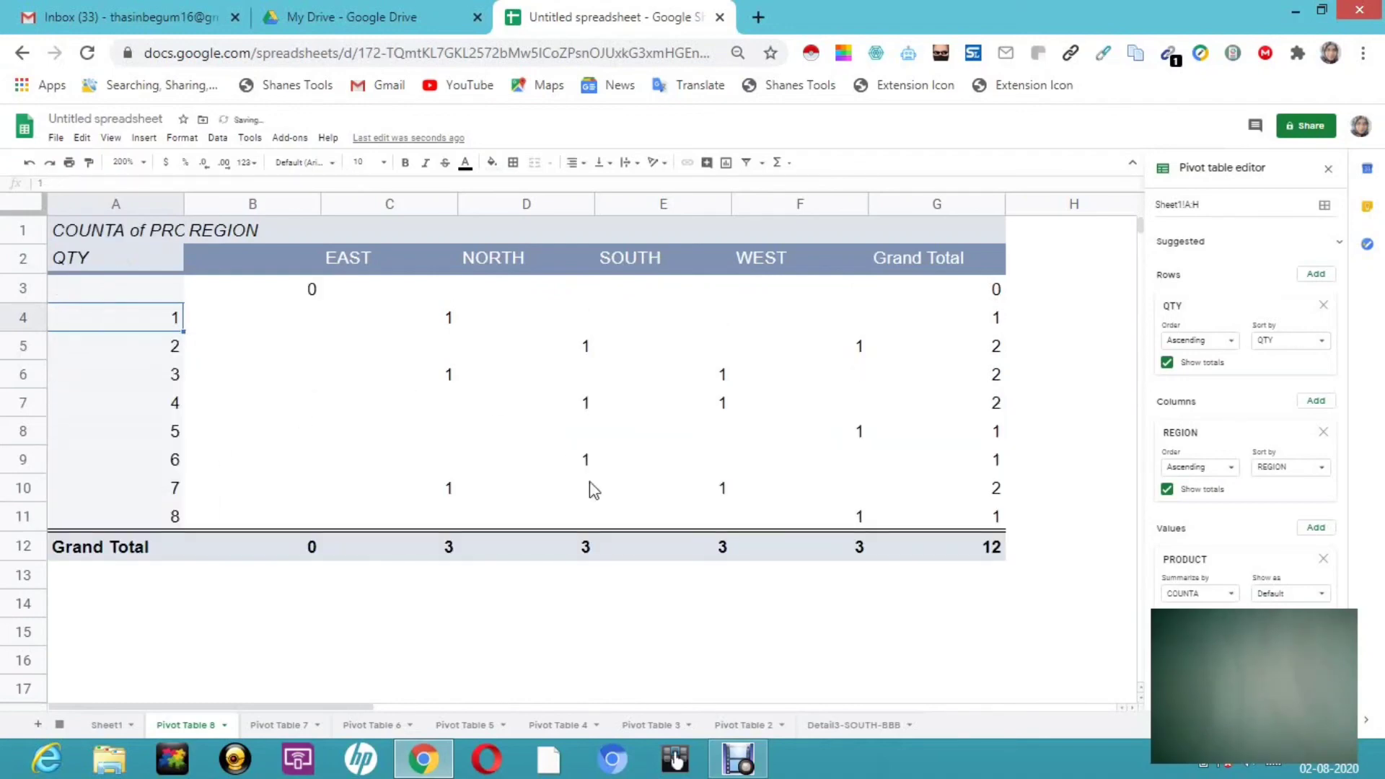
click(1218, 463)
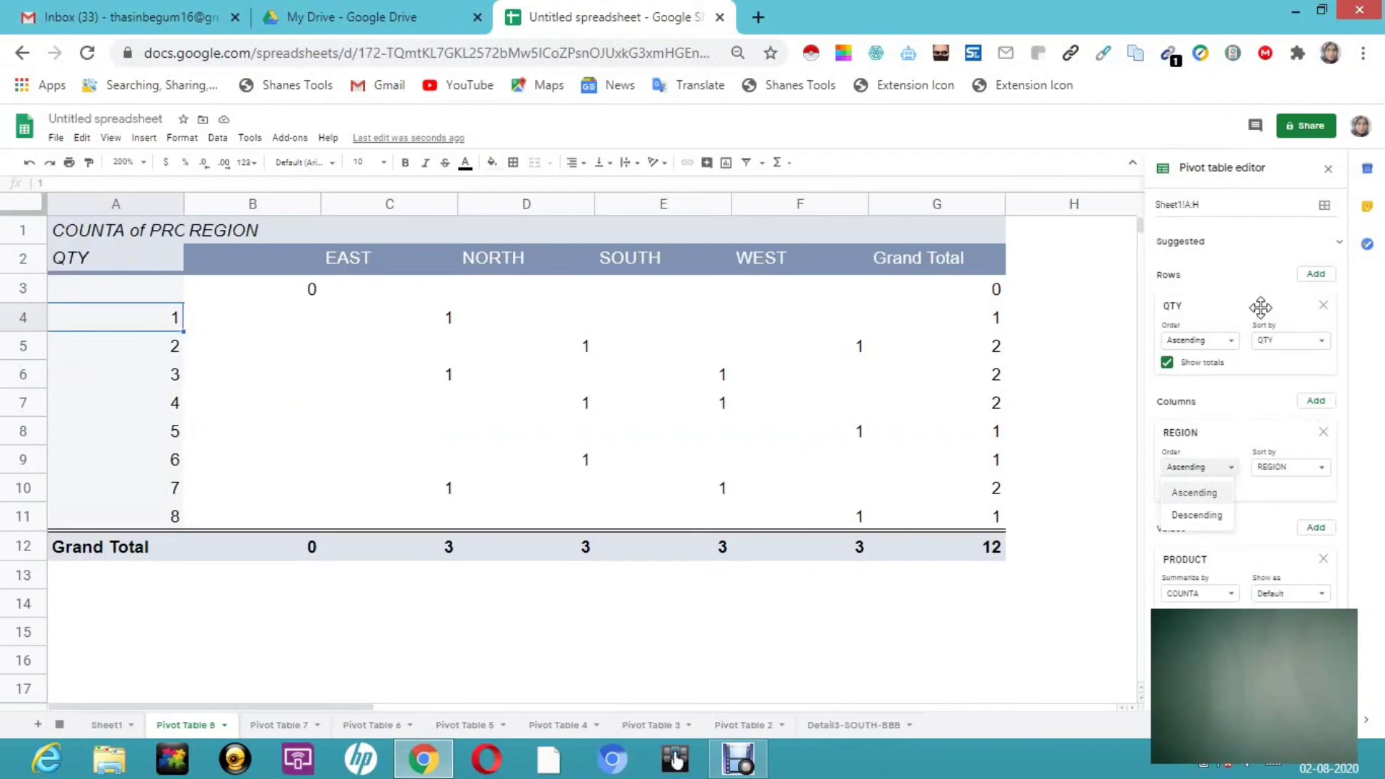
click(1229, 468)
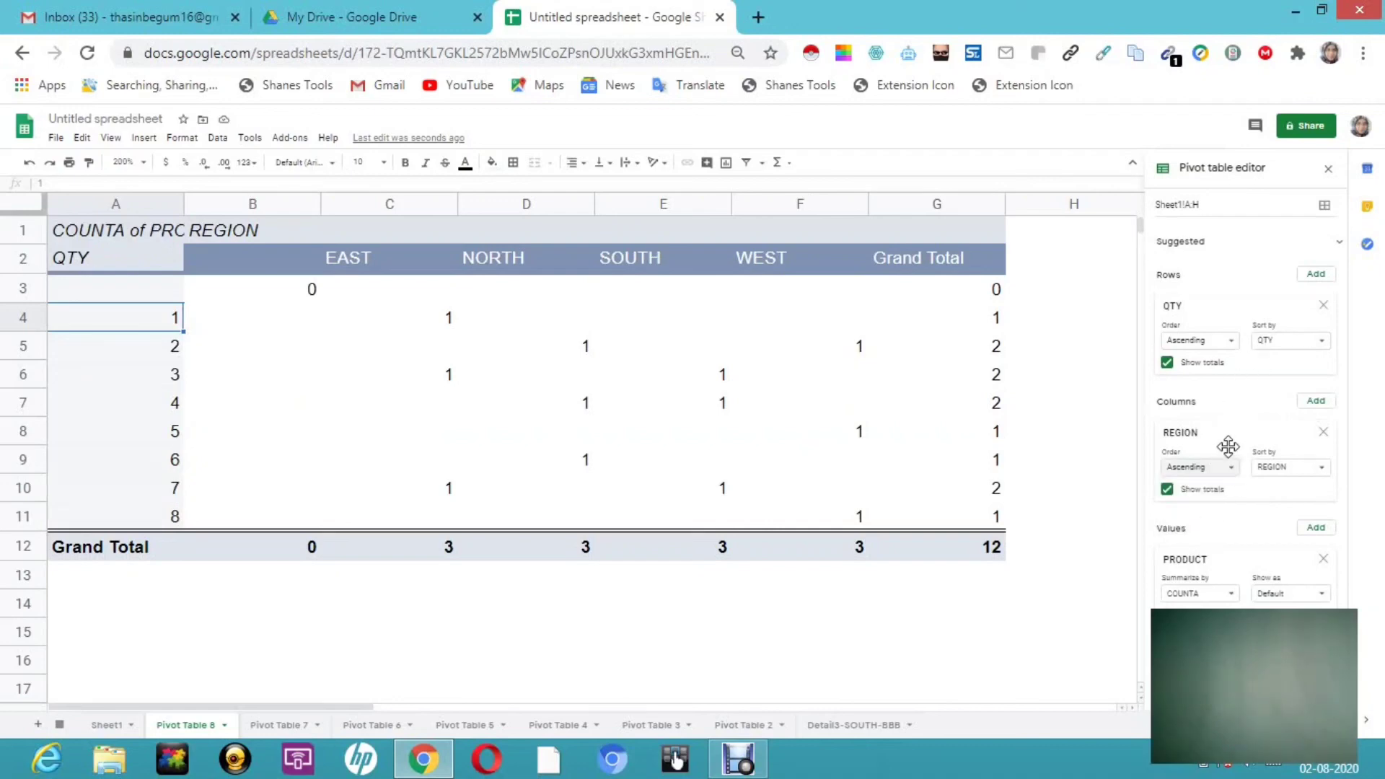
drag(1229, 447, 1256, 297)
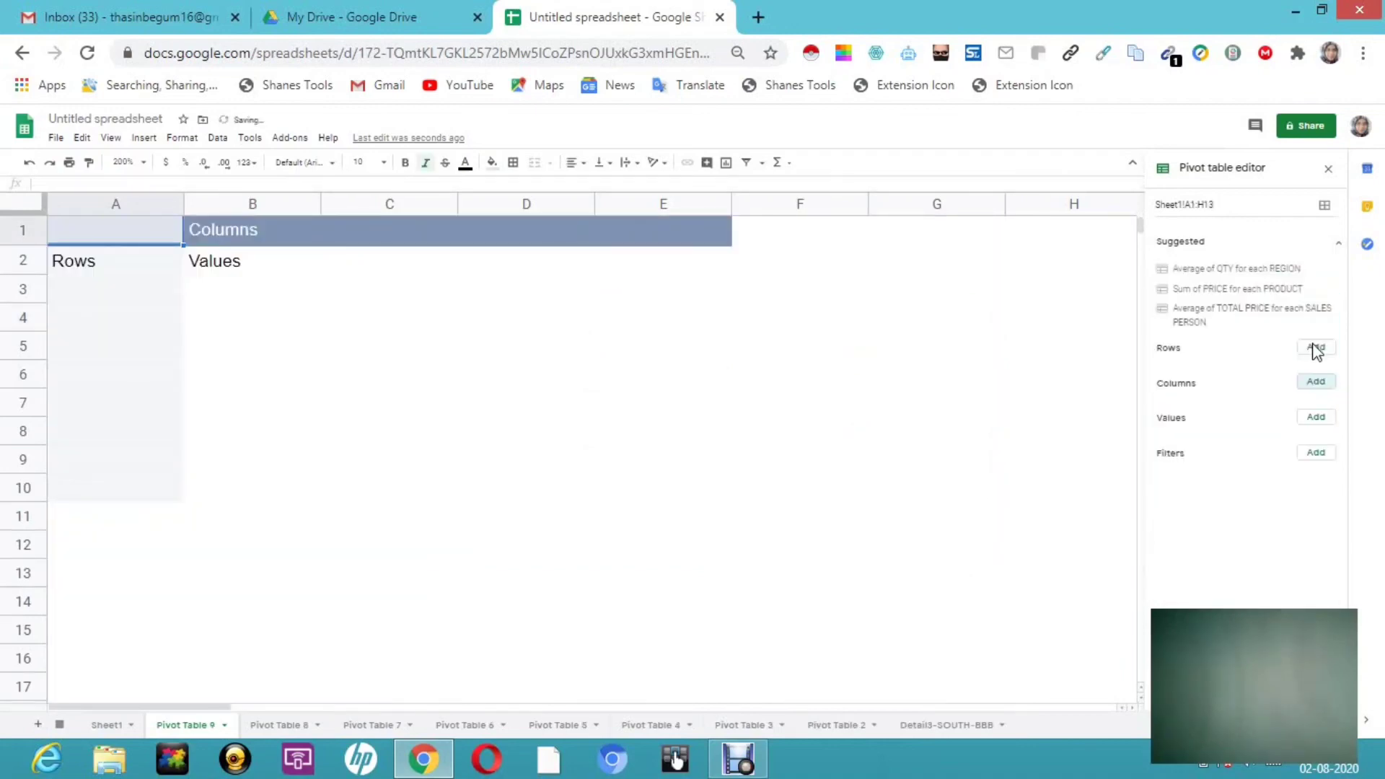
- Build the new pivot table with DATE as rows, SALES PERSON as columns and PRODUCT as values
click(1316, 348)
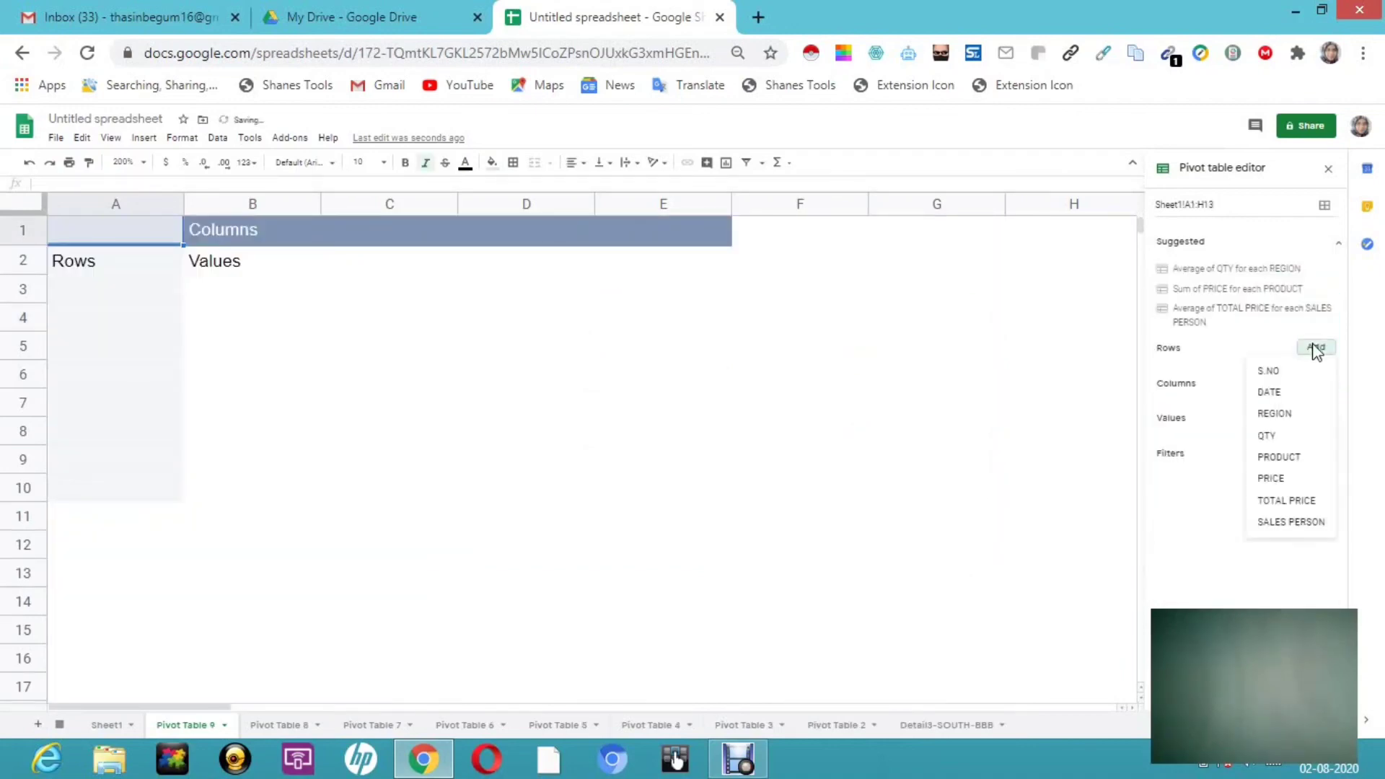
click(1271, 394)
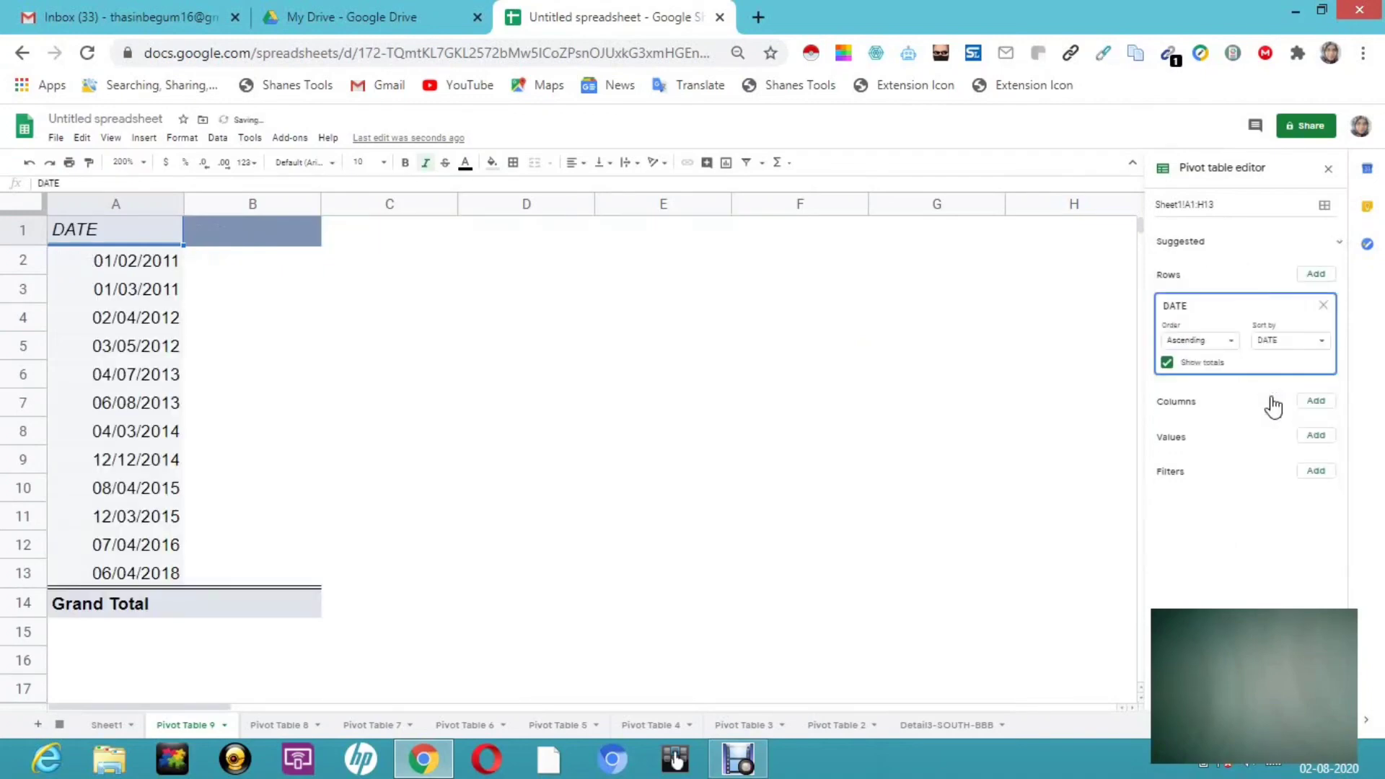
click(1315, 403)
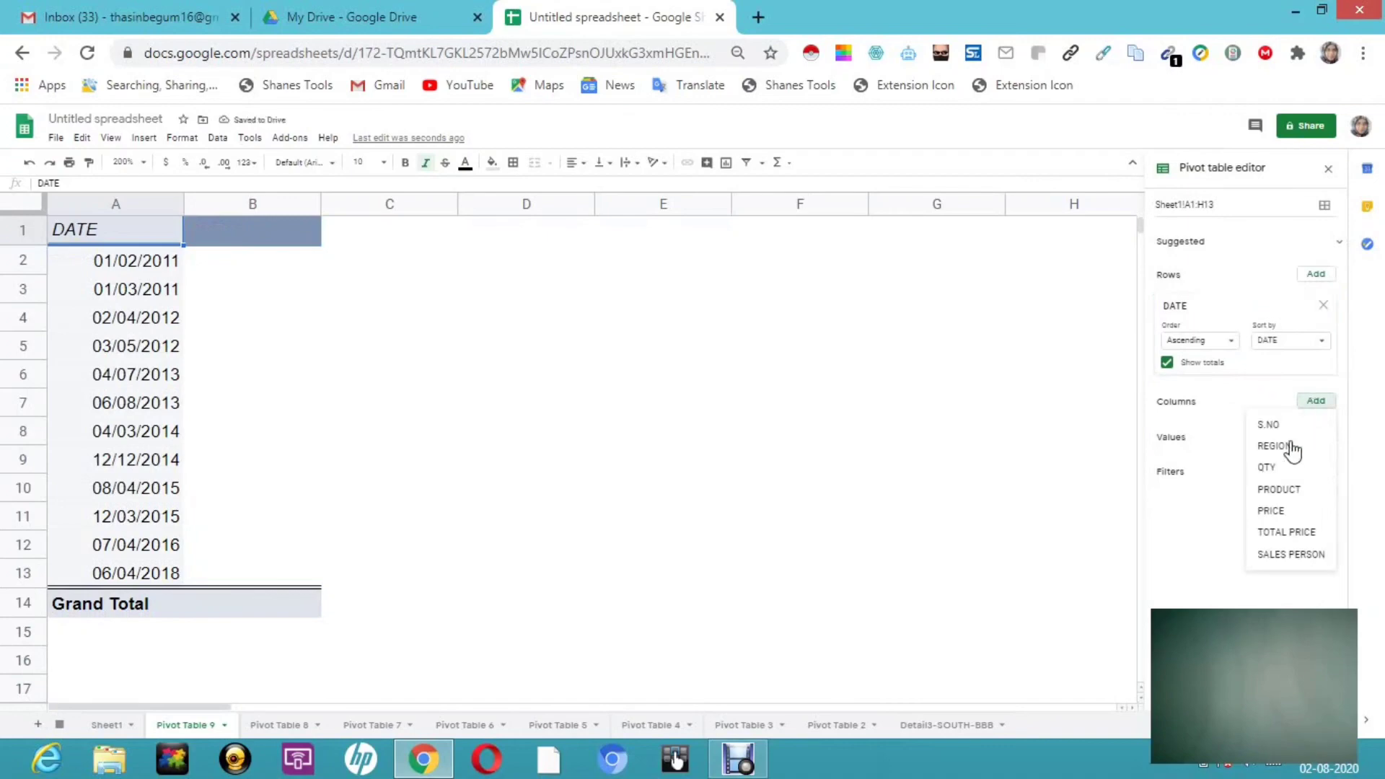
click(1291, 555)
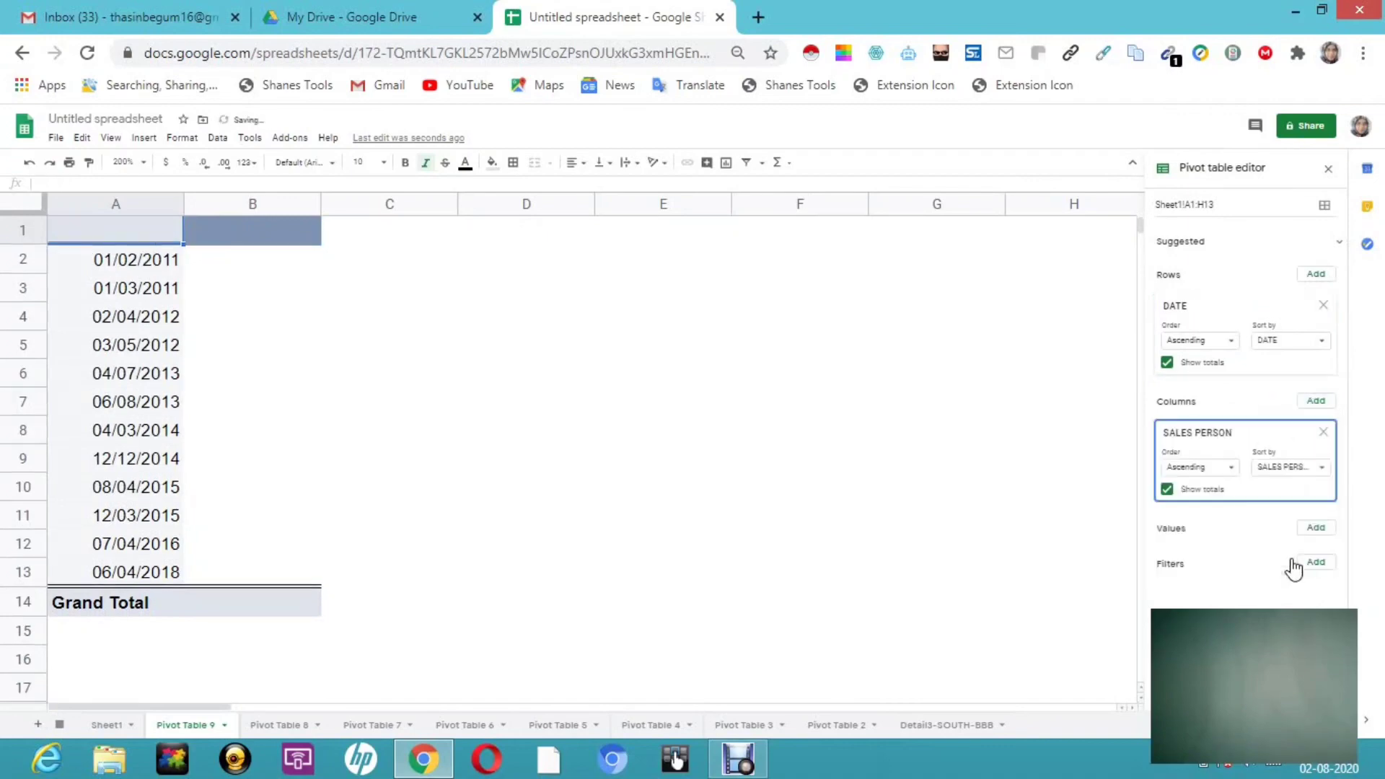
click(1316, 528)
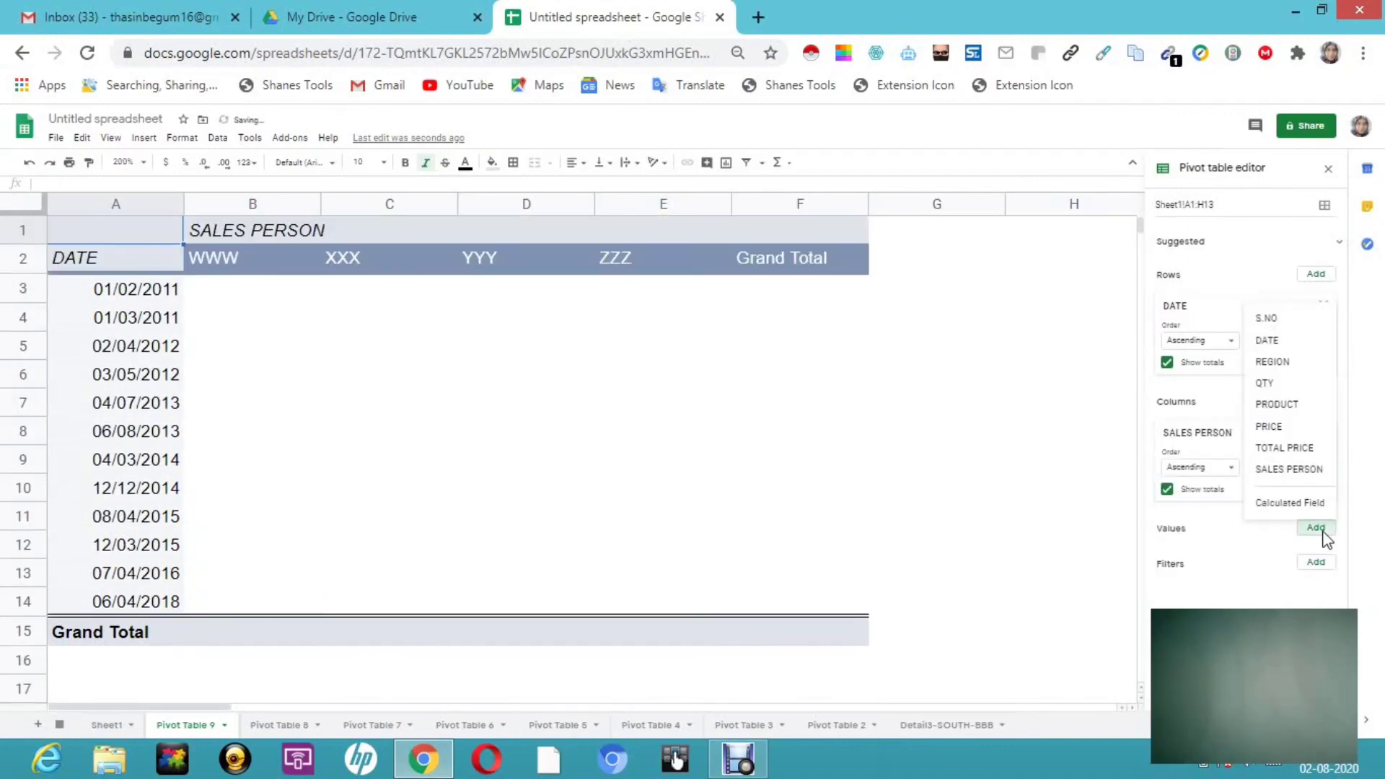
click(1277, 405)
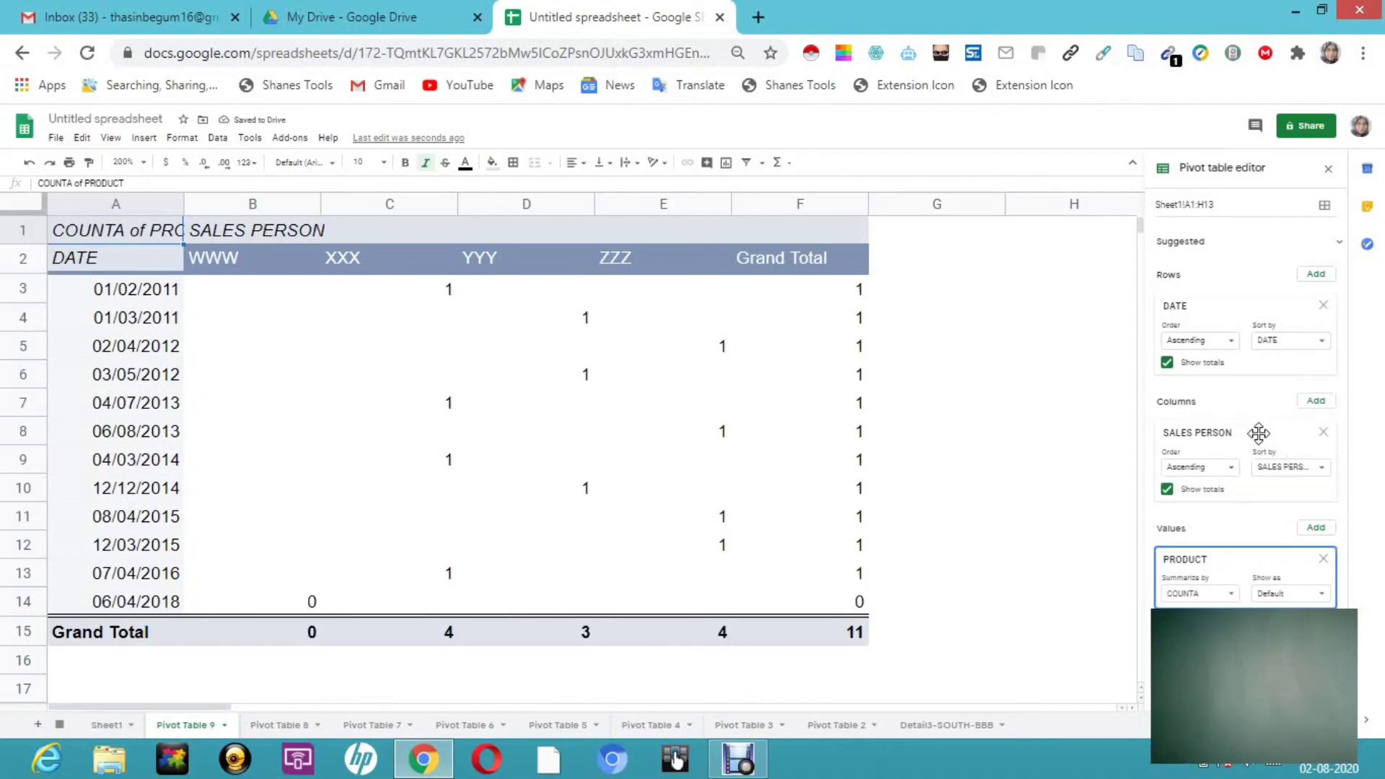
- Move SALES PERSON and PRODUCT into the rows above DATE, in that order, and repeat the row labels for both fields
drag(1261, 433, 1268, 308)
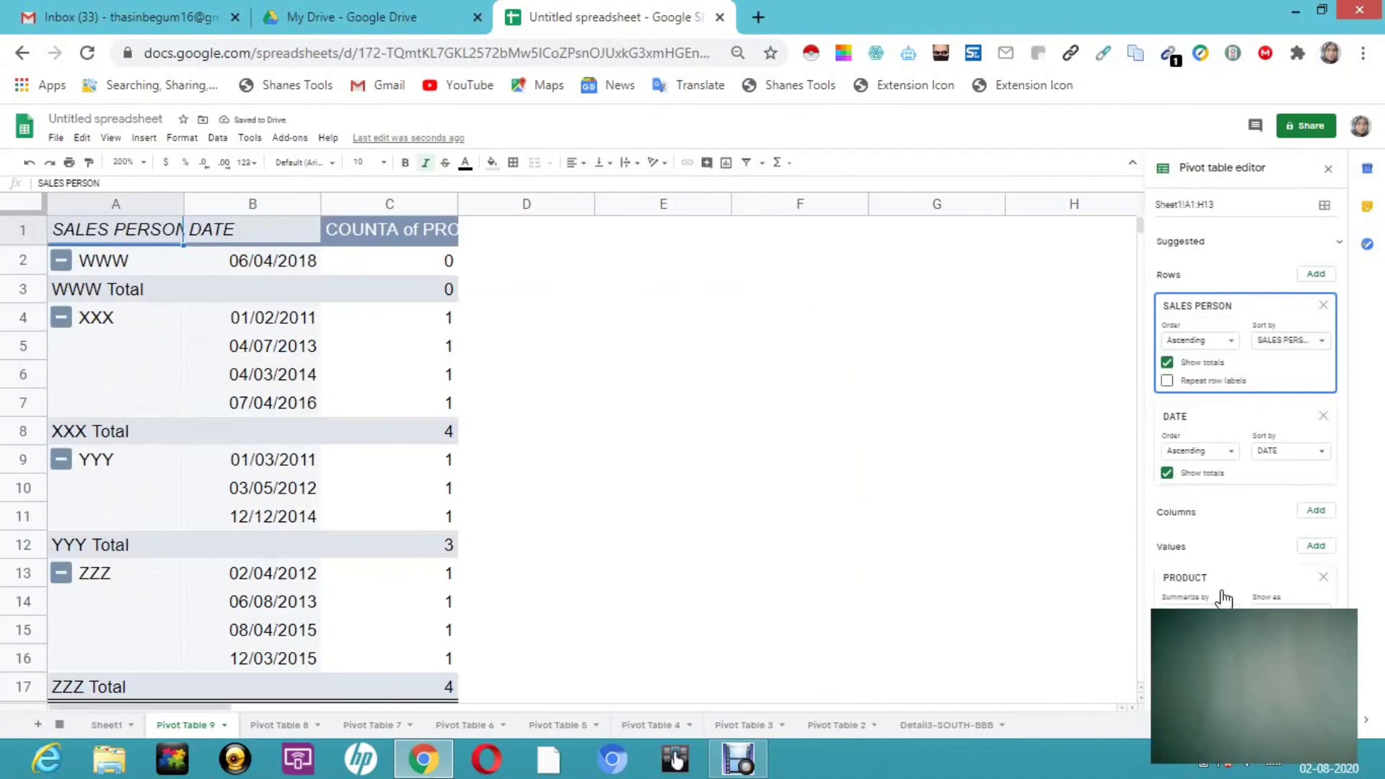
drag(1224, 598, 1249, 444)
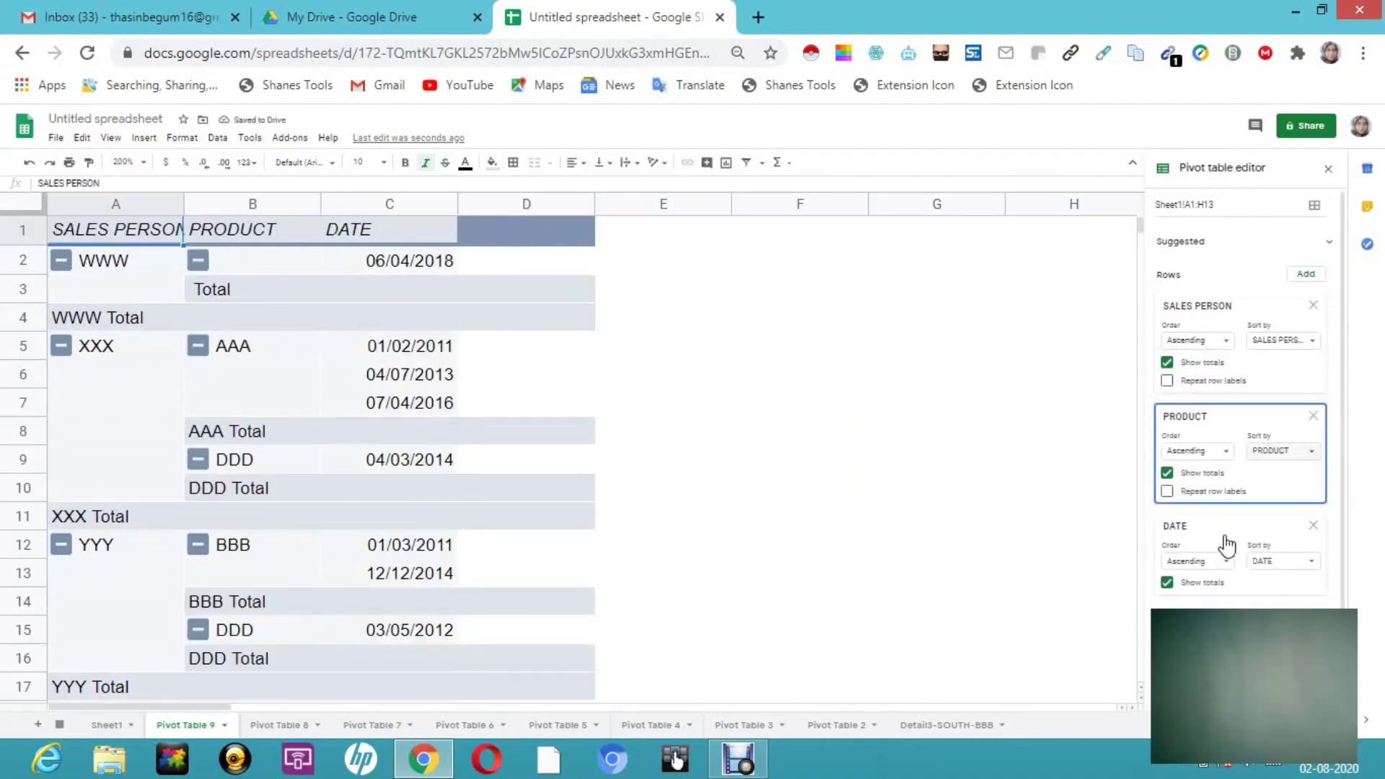
click(1167, 492)
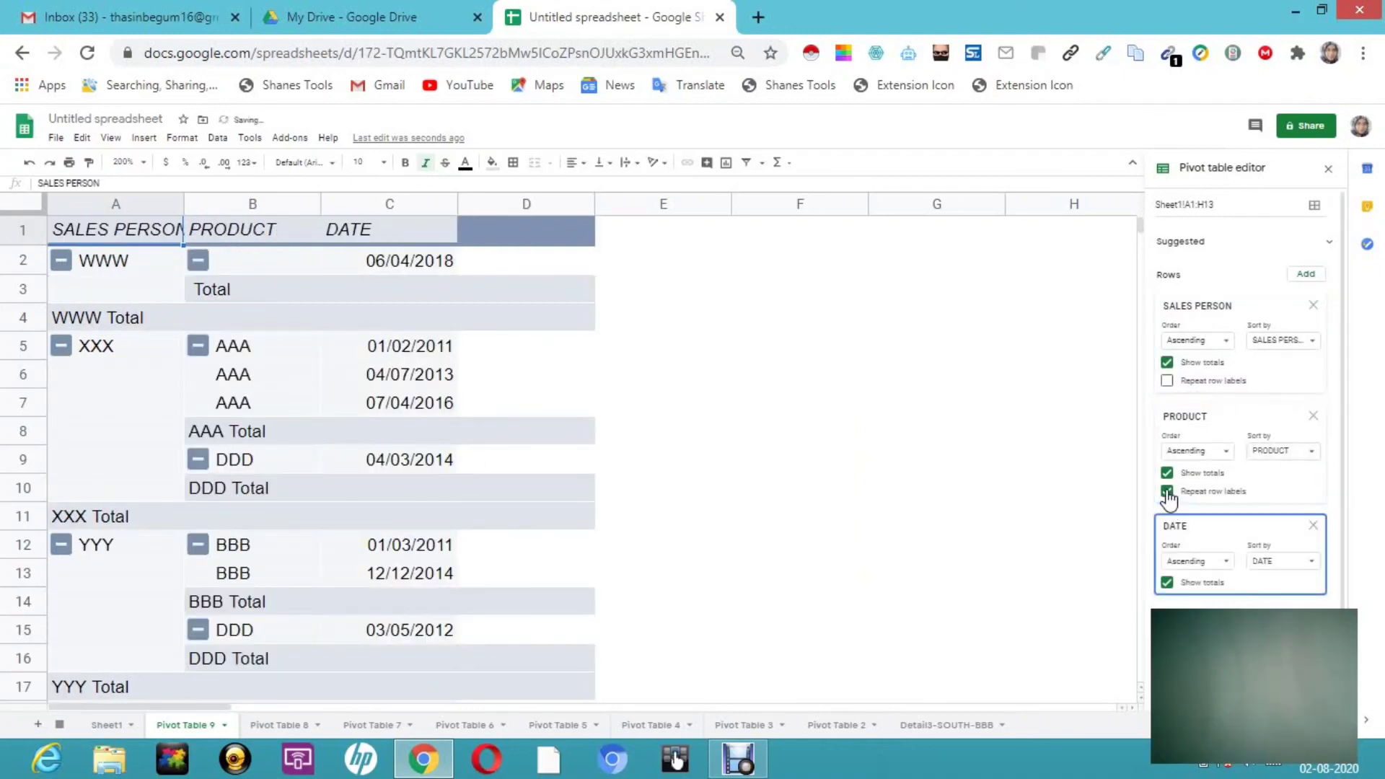
click(1168, 381)
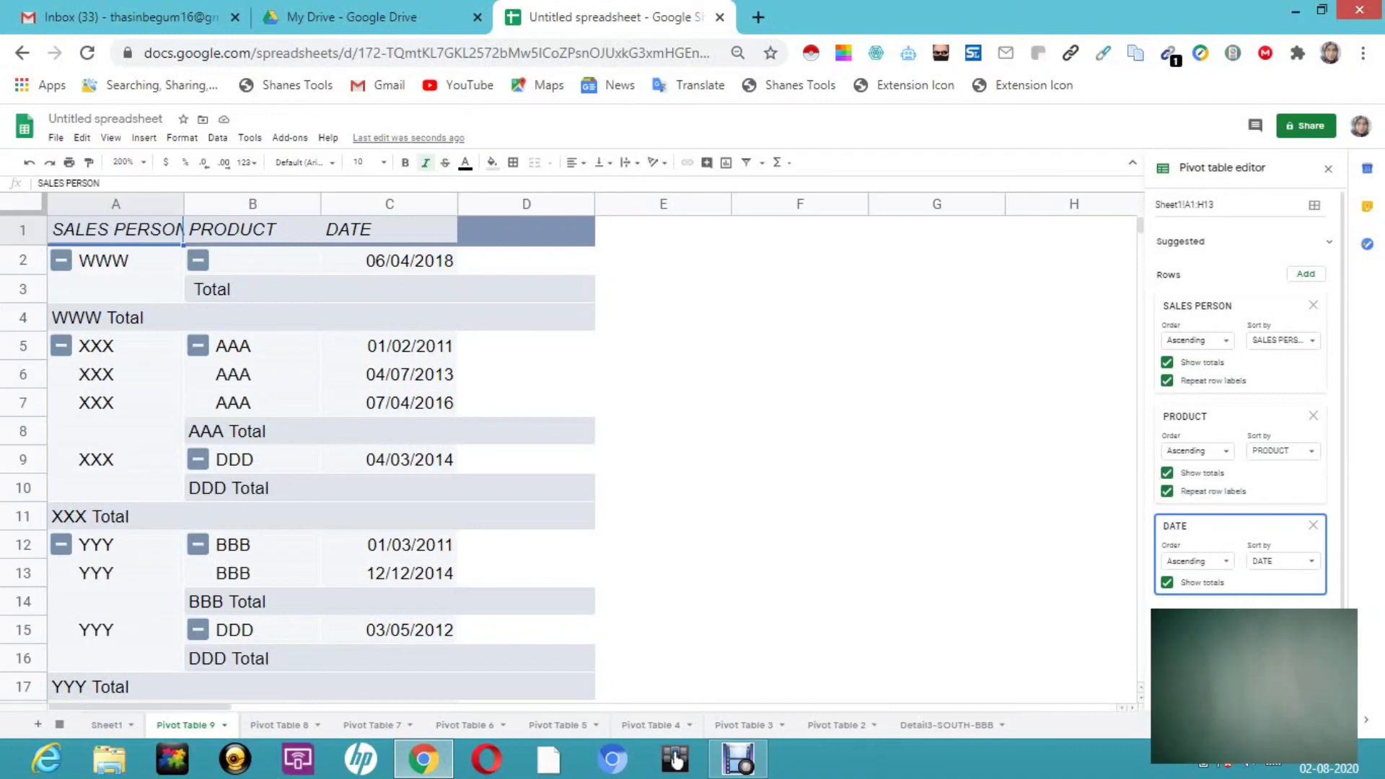
drag(1343, 590, 1358, 660)
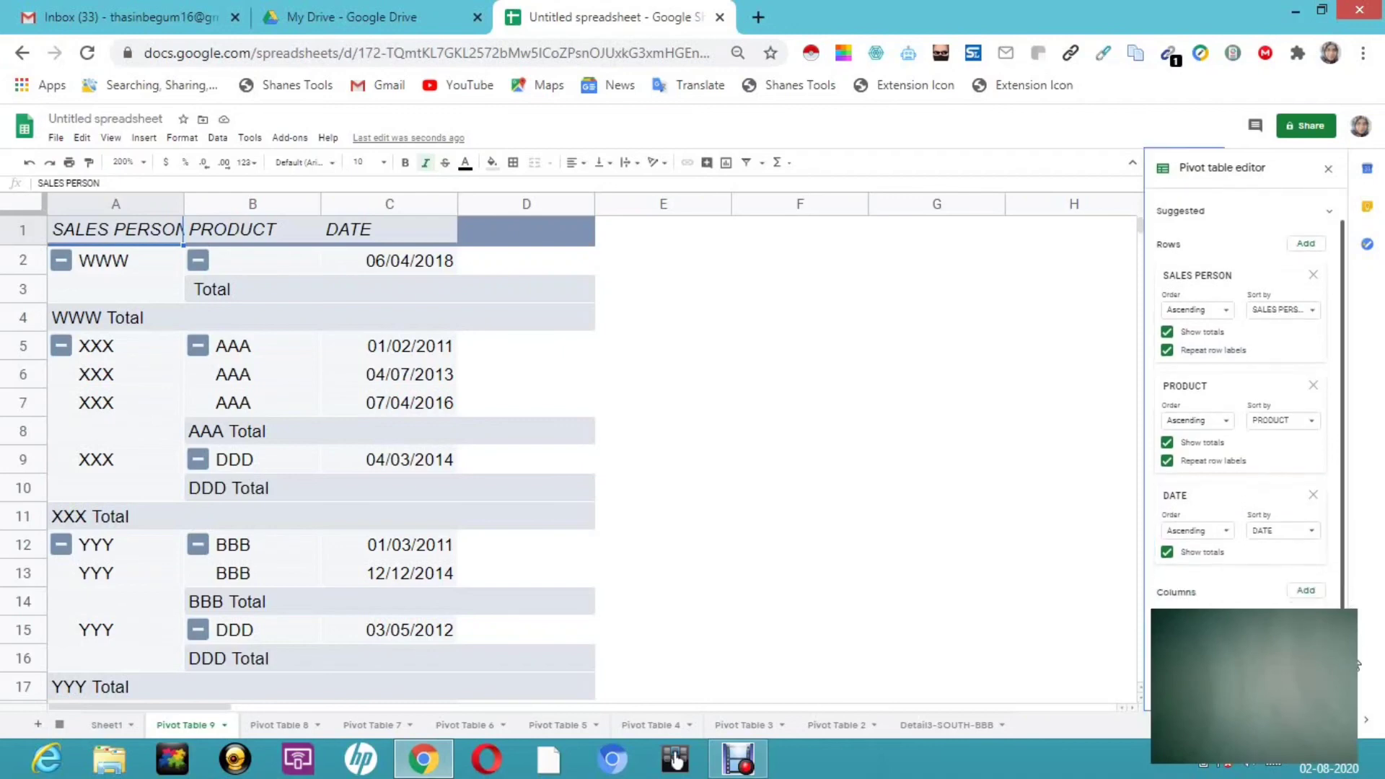